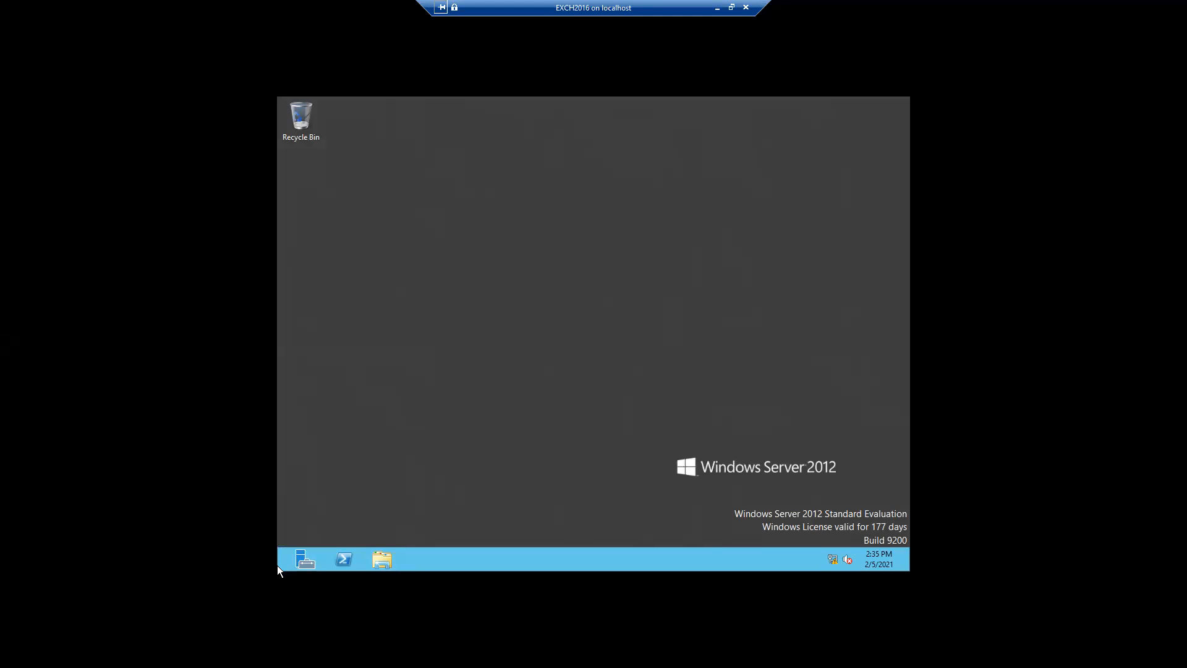
# Search the installed apps for 'exc' to list Exchange Administrative Center, Management Shell and Toolbox
pyautogui.moveTo(277, 565)
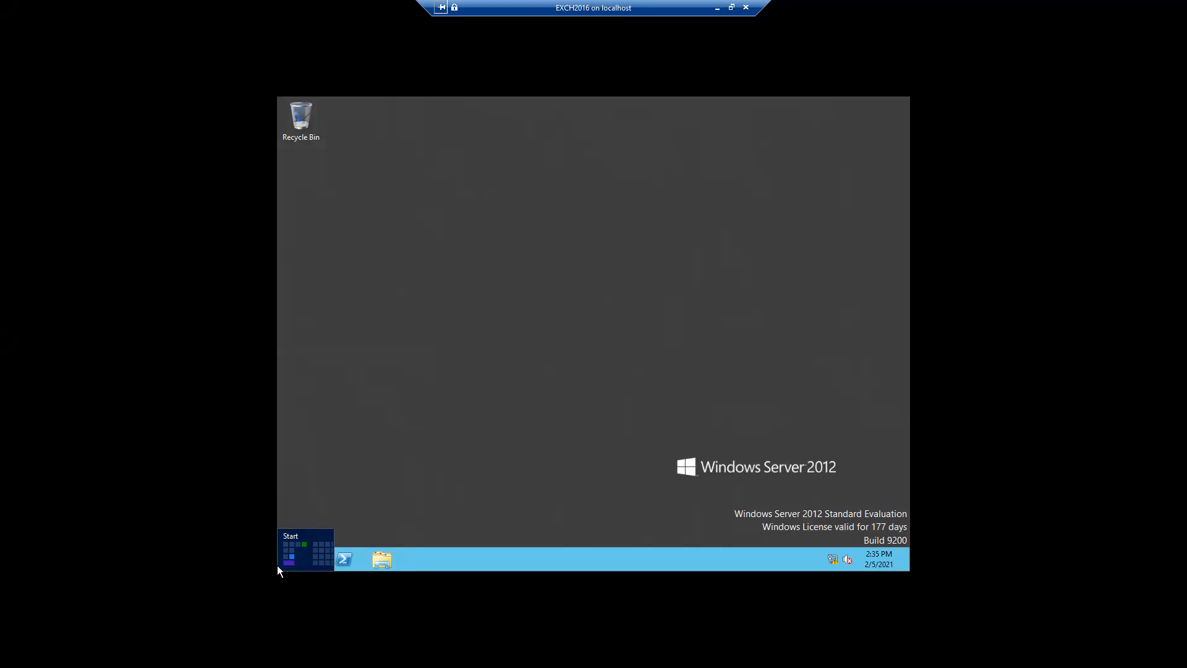
pyautogui.click(277, 565)
pyautogui.rightClick(277, 565)
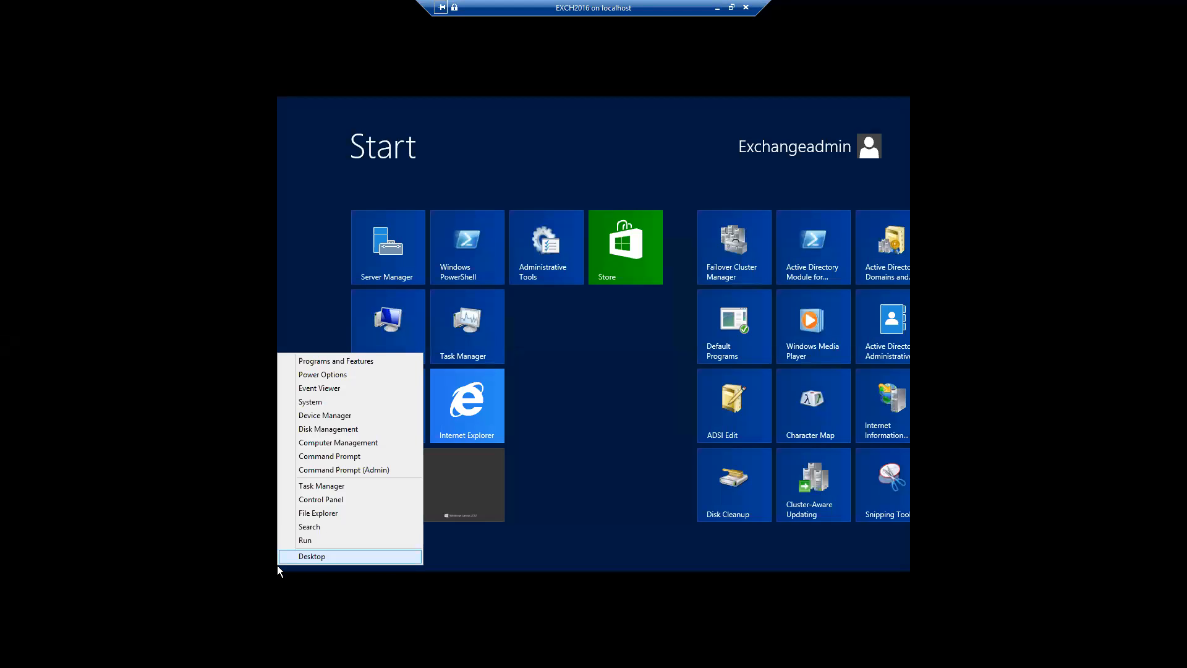
pyautogui.click(320, 525)
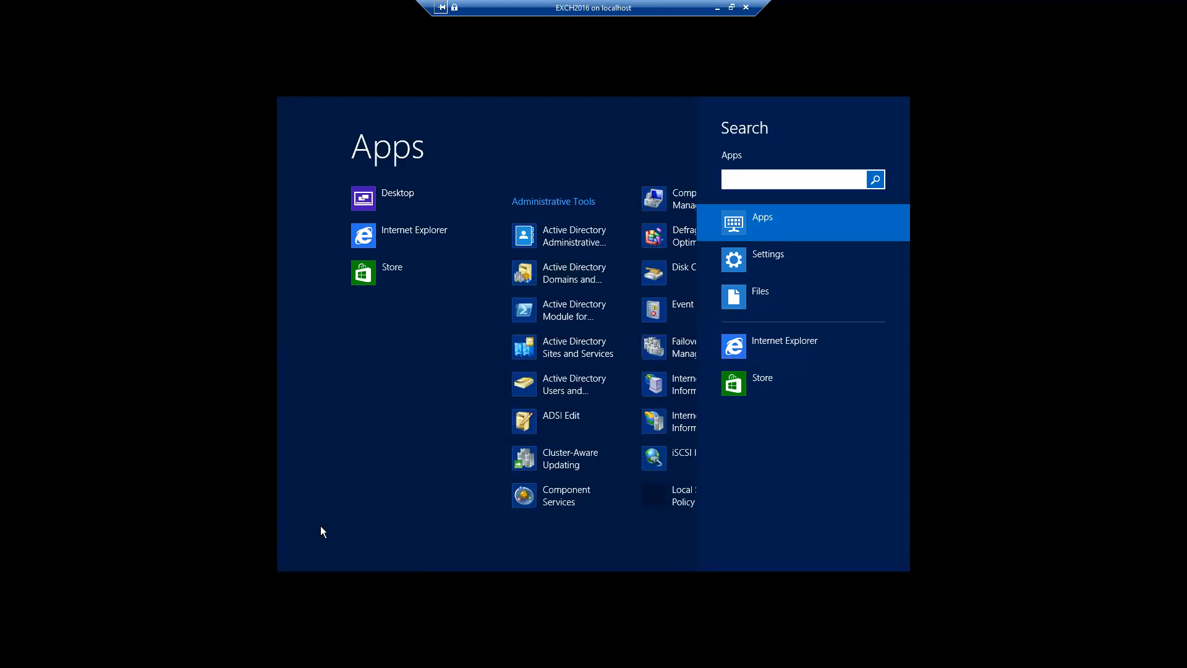
pyautogui.write('exc')
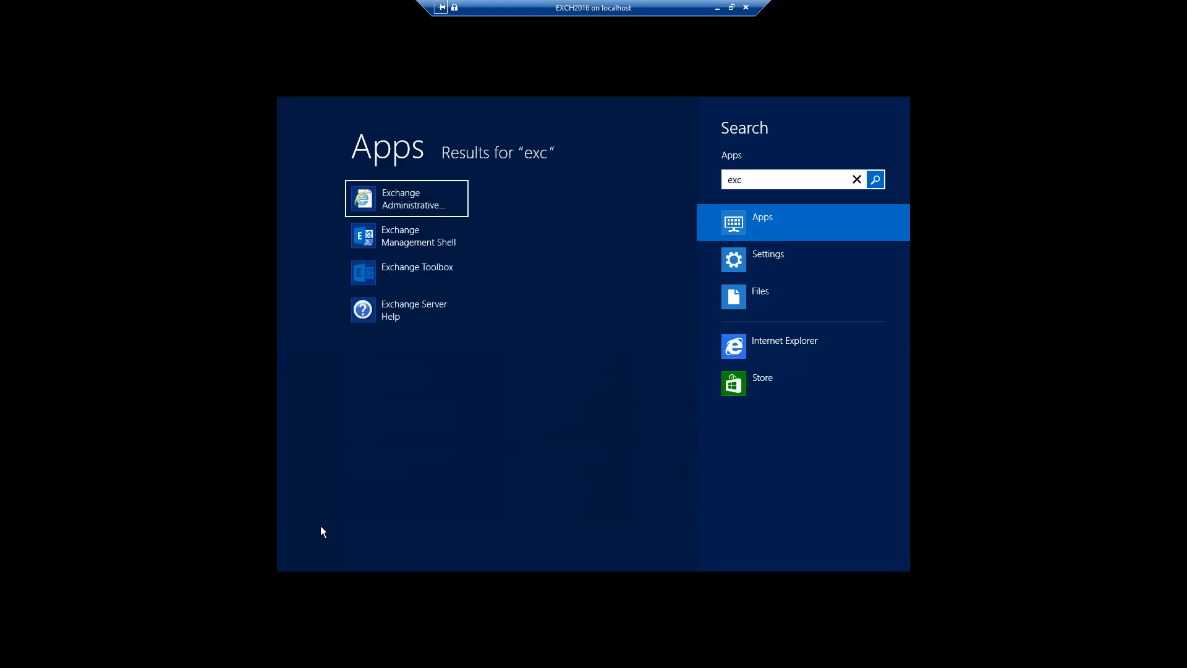
# Launch Exchange Administrative Center and accept Internet Explorer's recommended settings
pyautogui.click(420, 209)
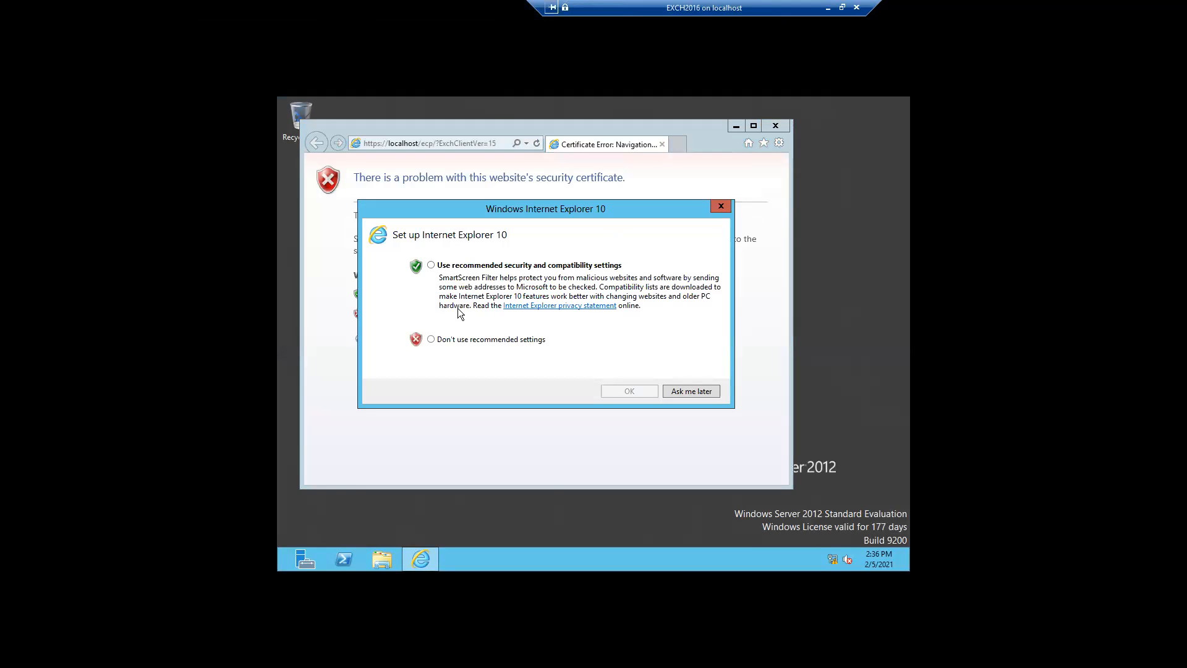
pyautogui.click(431, 266)
pyautogui.click(610, 392)
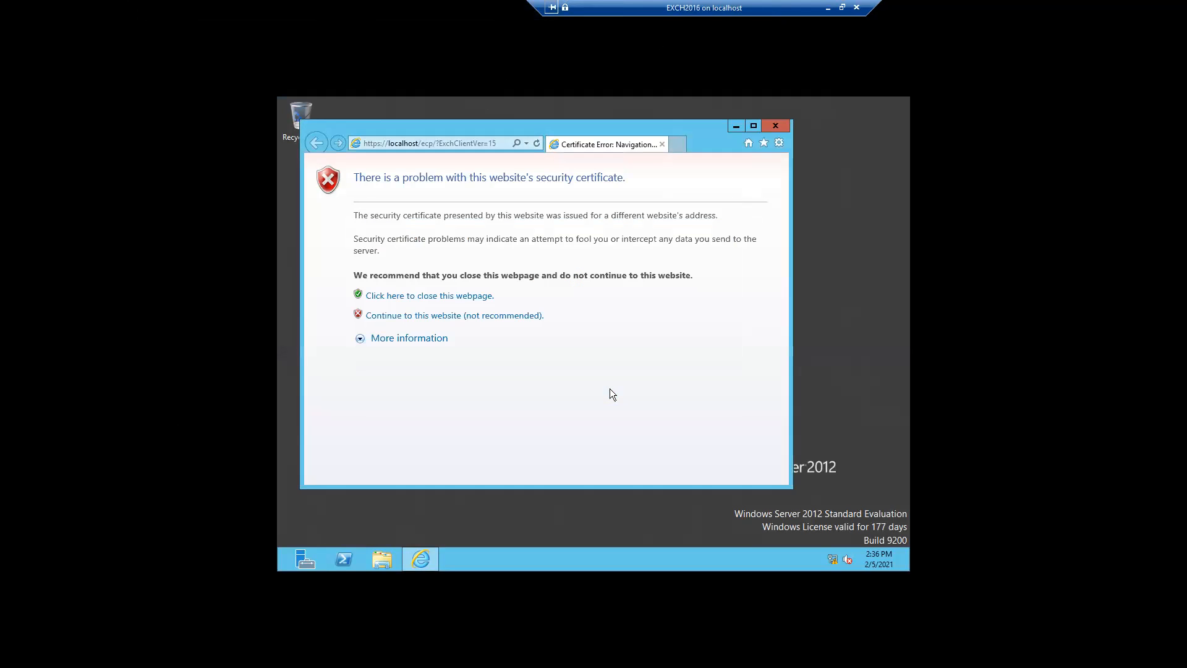
# Proceed past the certificate error and security alert, then return to the host's Hyper-V Manager
pyautogui.click(458, 315)
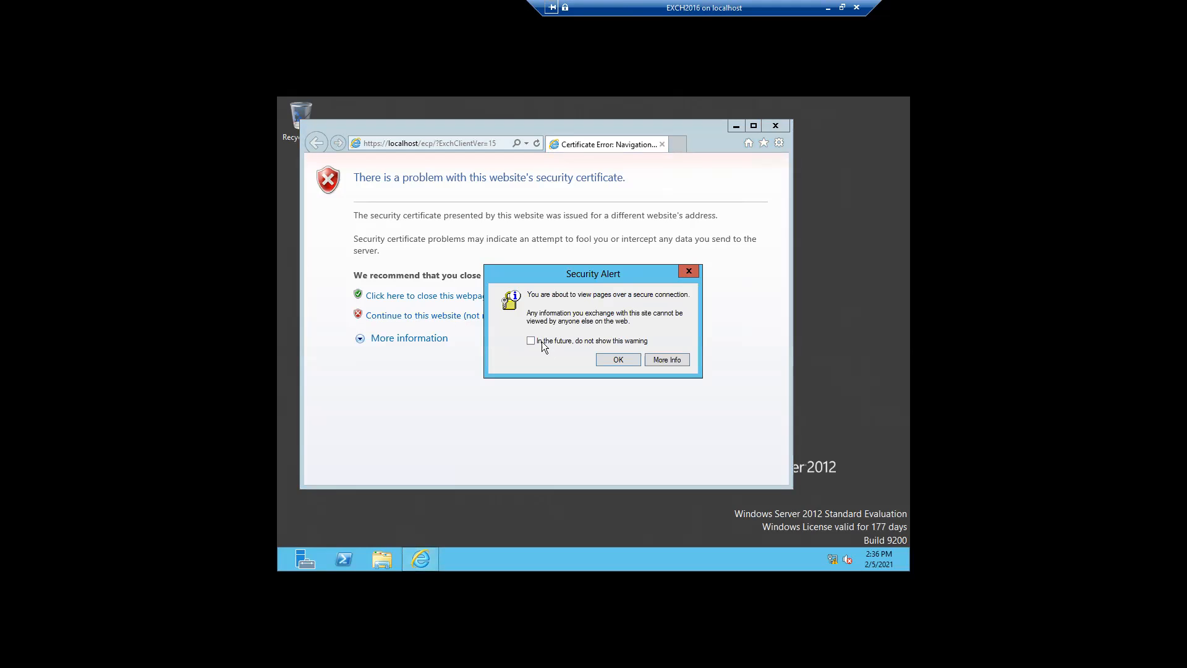
pyautogui.click(610, 363)
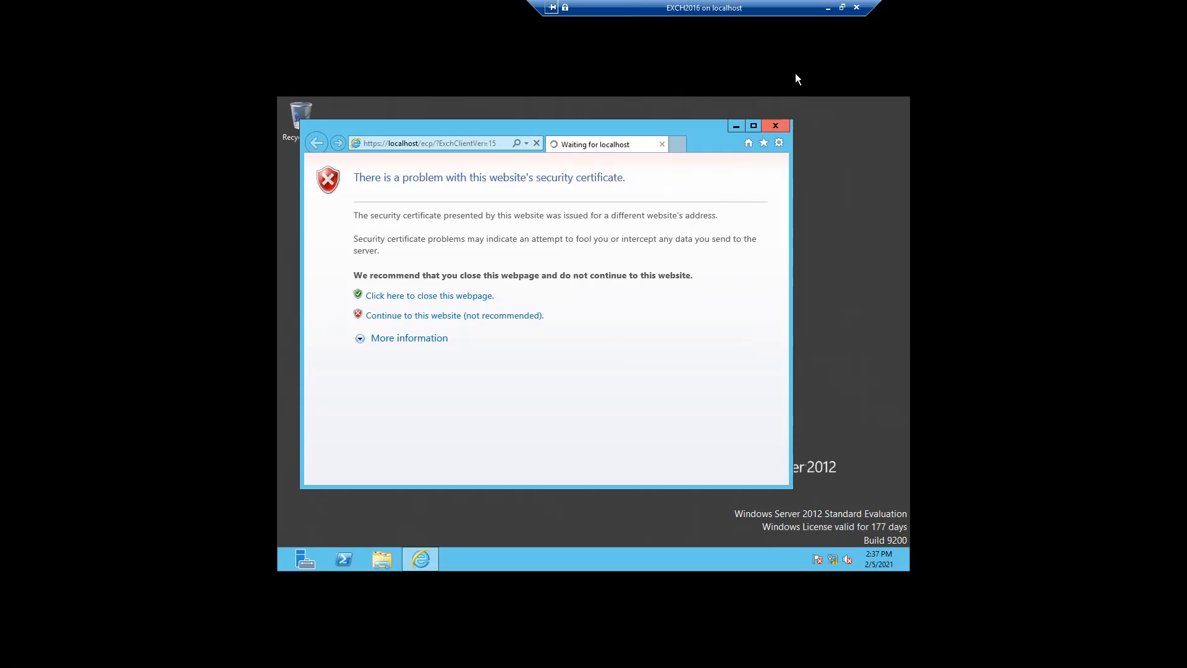
pyautogui.click(826, 8)
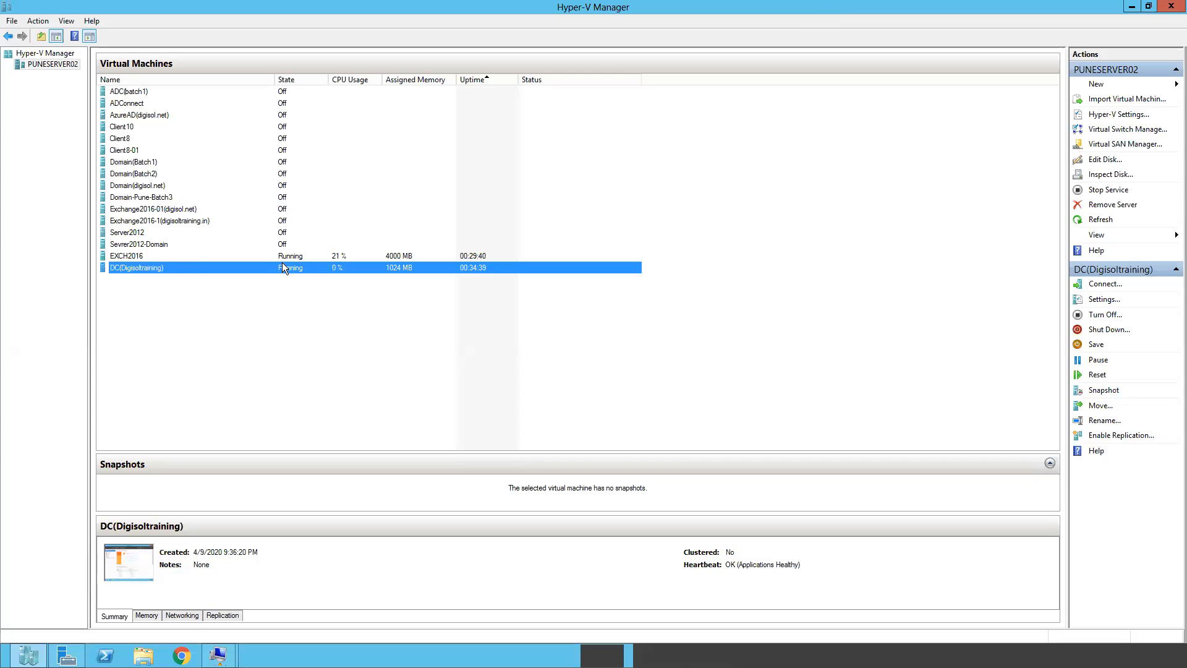
# Select EXCH2016 in Hyper-V Manager and restore its VM connection window
pyautogui.click(161, 257)
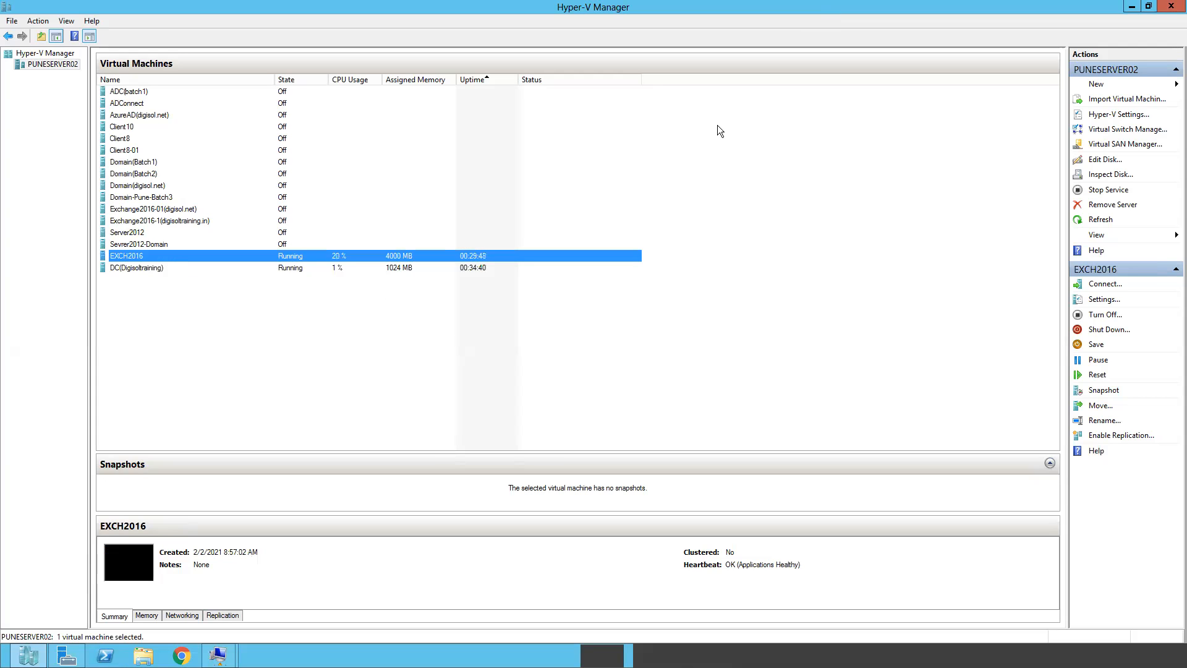
pyautogui.click(1130, 7)
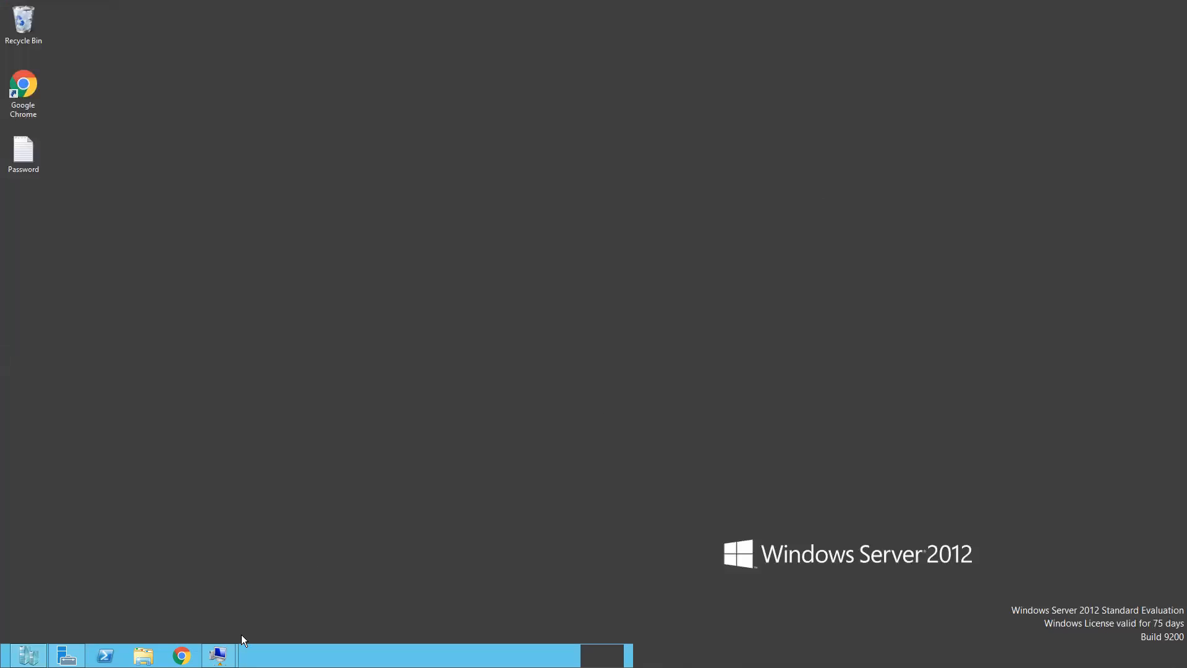
pyautogui.moveTo(218, 654)
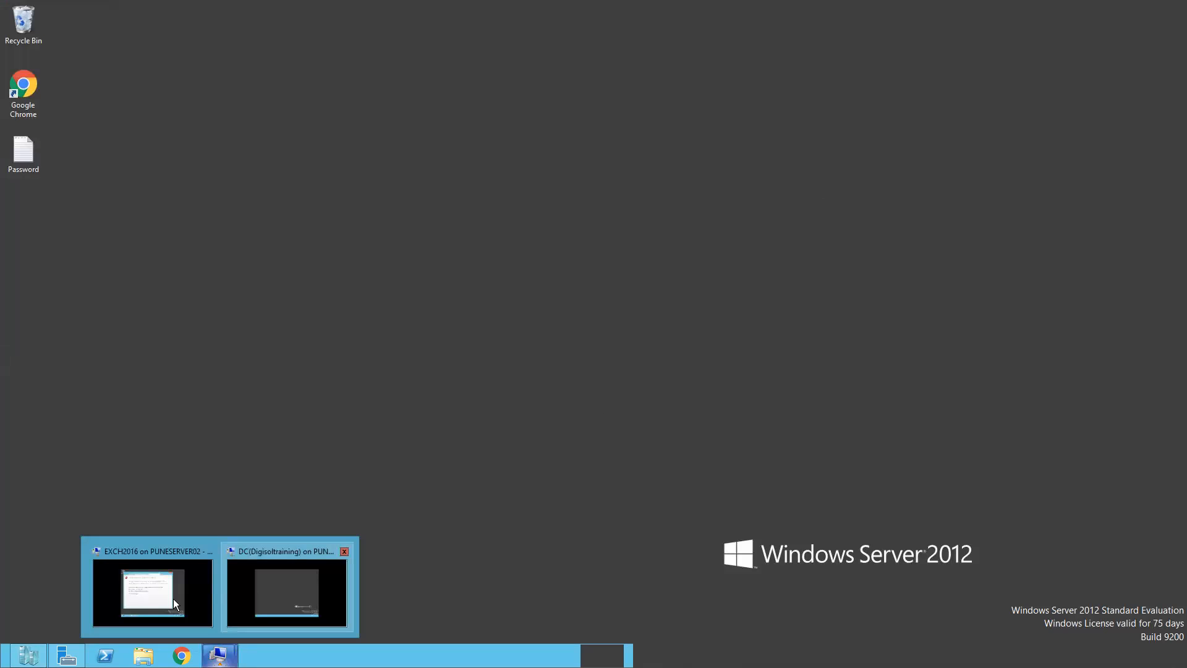
pyautogui.click(157, 592)
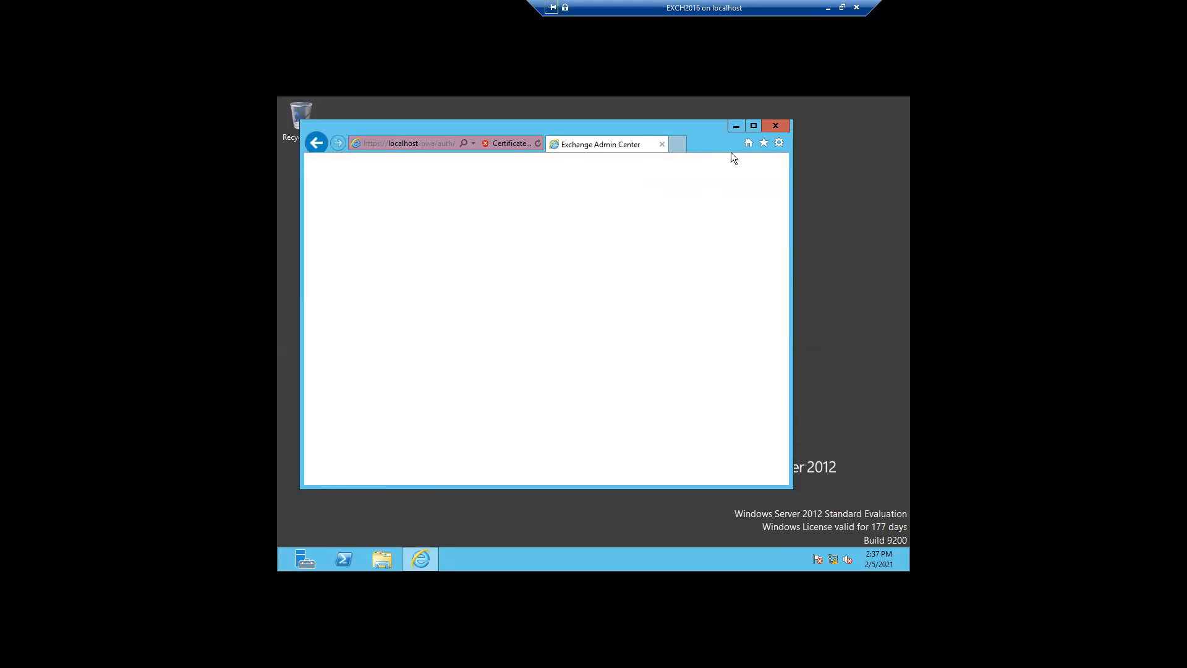
# Maximize the browser and sign in with the domain admin user name and password, dismissing the blocked-content warning
pyautogui.click(754, 125)
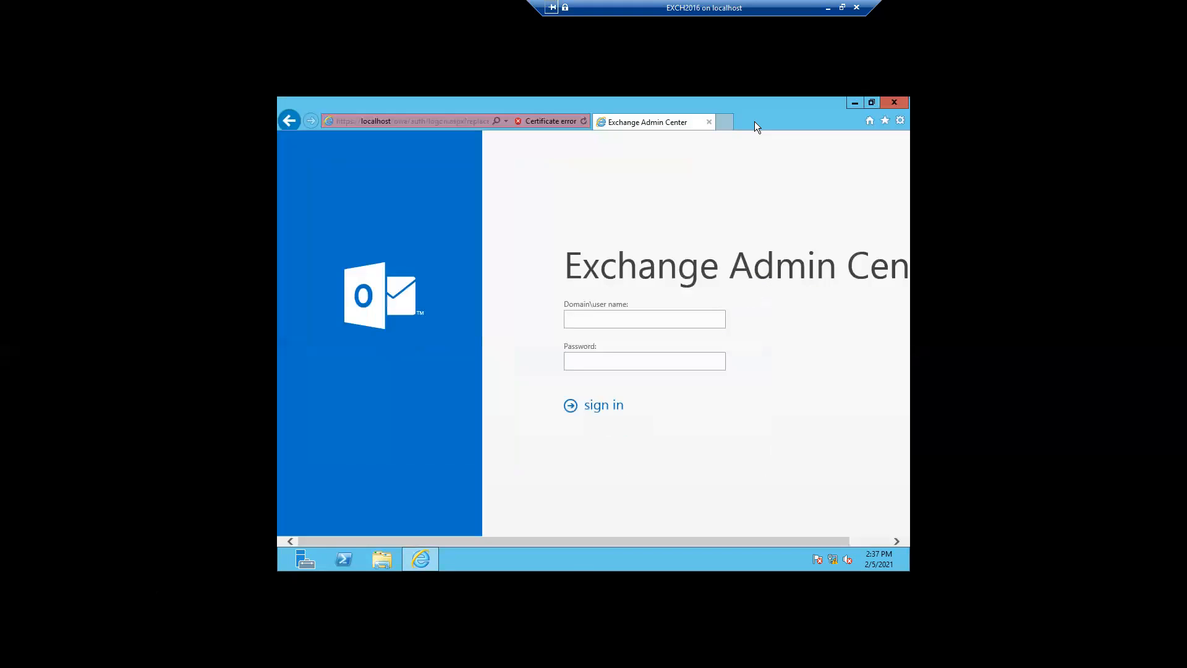
pyautogui.click(583, 321)
pyautogui.write('digitoltraining.in')
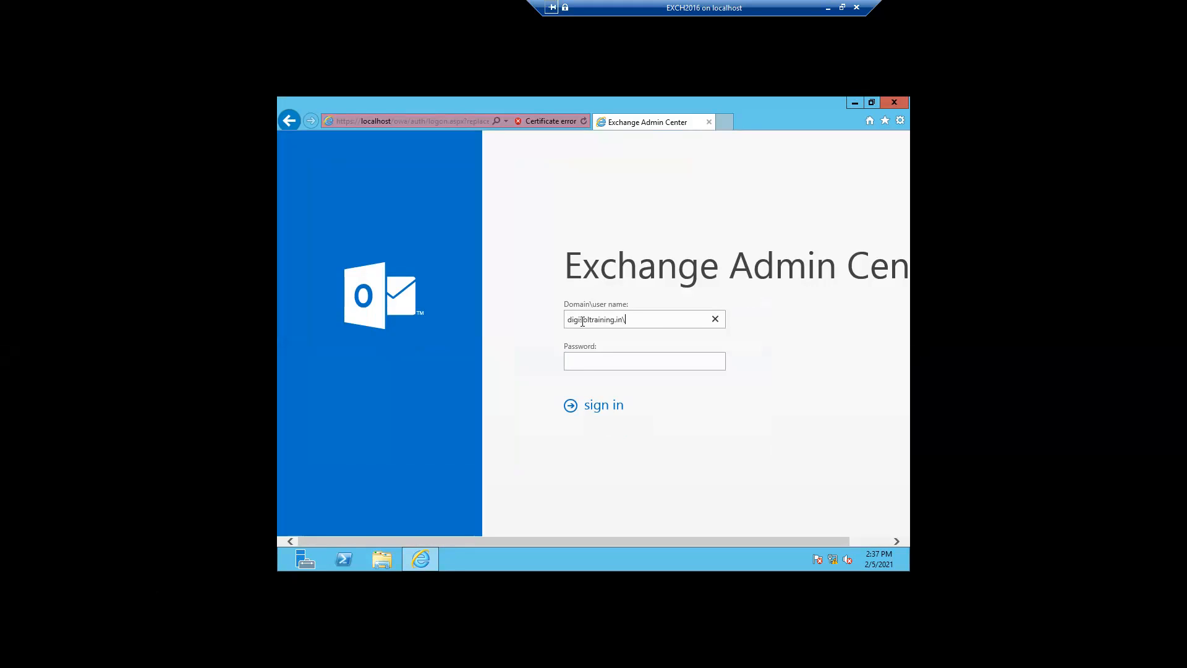
pyautogui.write('\\exchangeadmin')
pyautogui.click(588, 357)
pyautogui.write('•••••••••••')
pyautogui.click(600, 407)
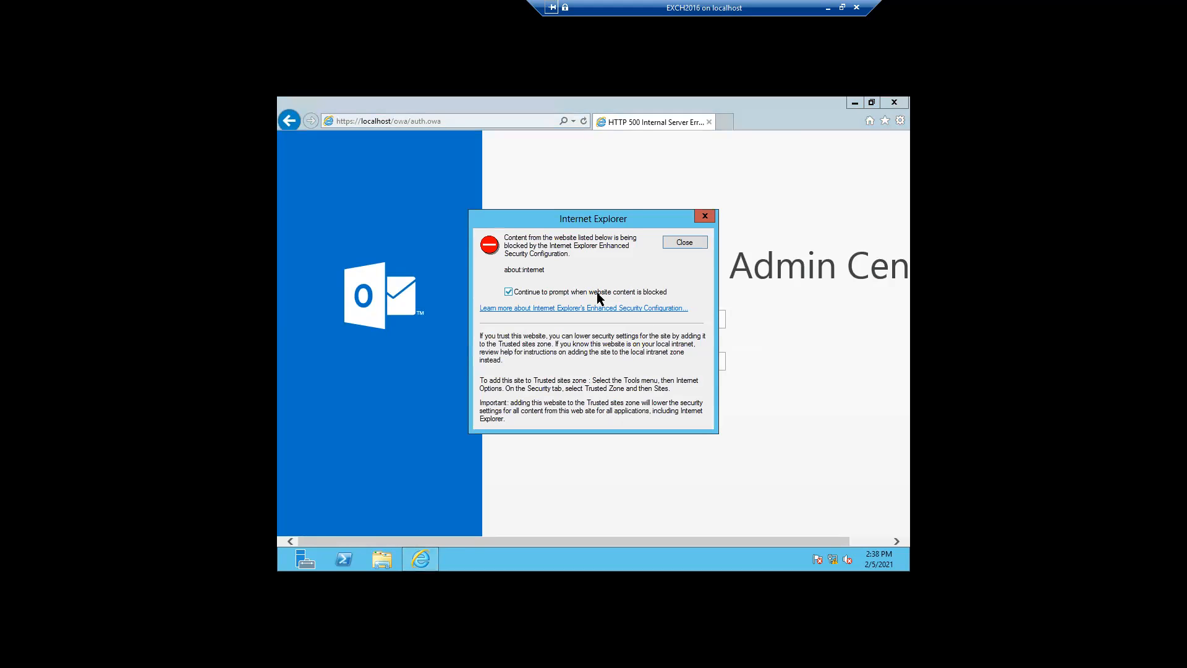
pyautogui.click(683, 242)
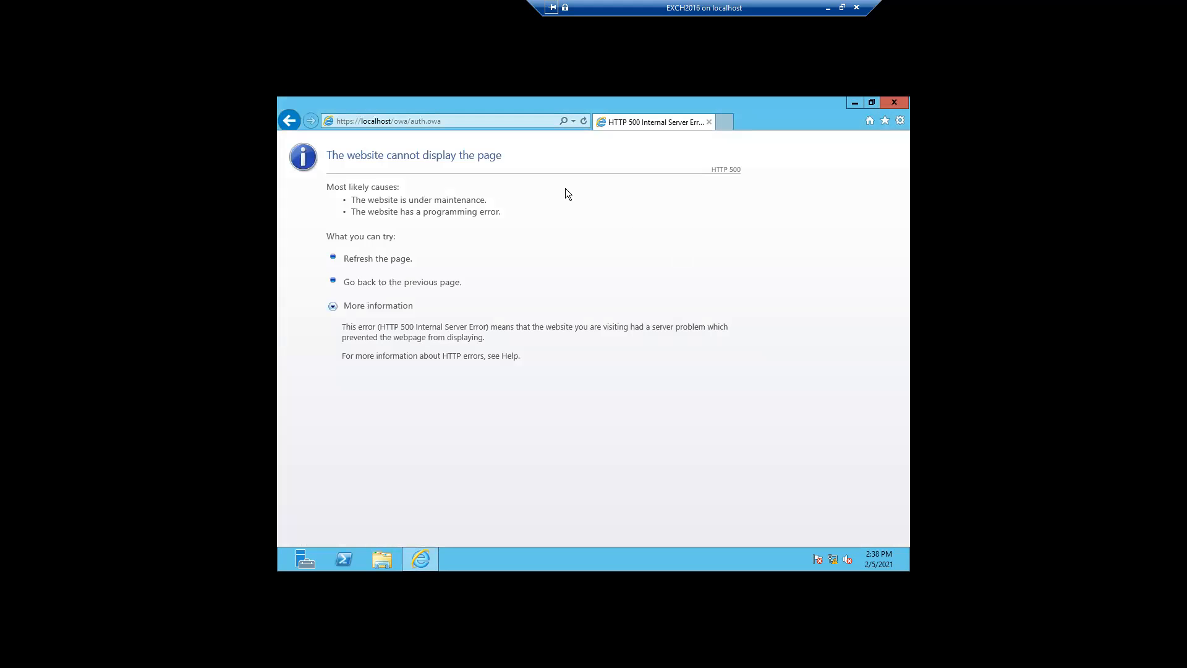
# Refresh, correct the user name, sign in again, dismiss the warning and close Internet Explorer
pyautogui.click(583, 122)
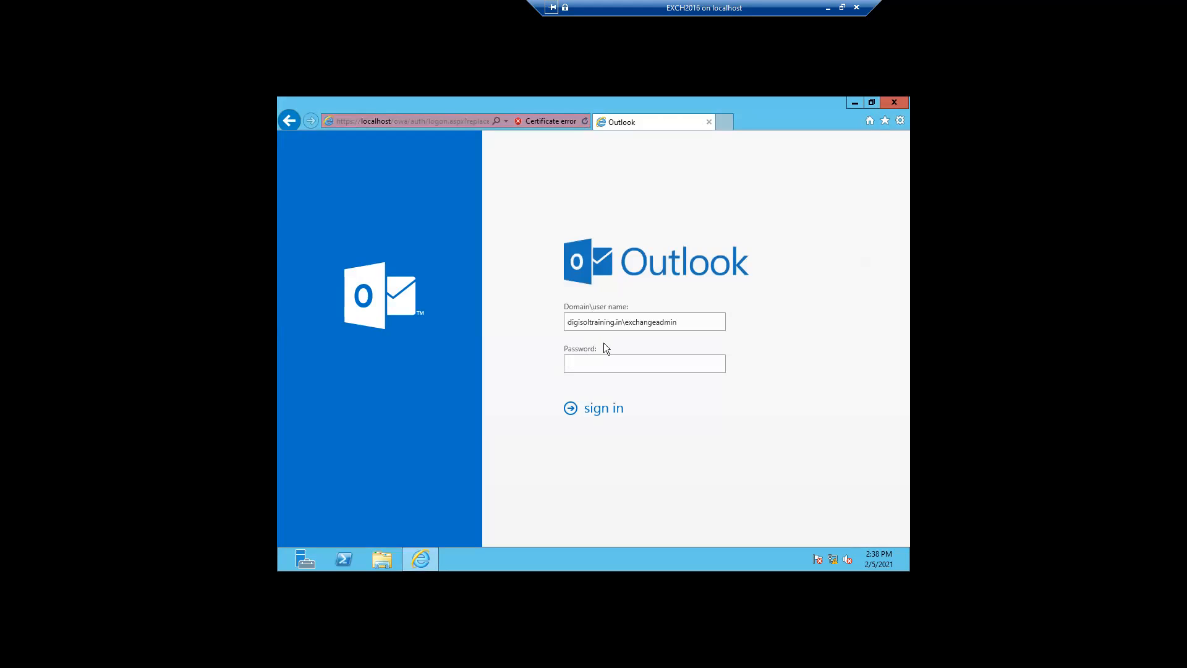
pyautogui.click(622, 324)
pyautogui.press('BackSpace')
pyautogui.press('BackSpace')
pyautogui.click(577, 369)
pyautogui.write('•••••••••••')
pyautogui.click(601, 408)
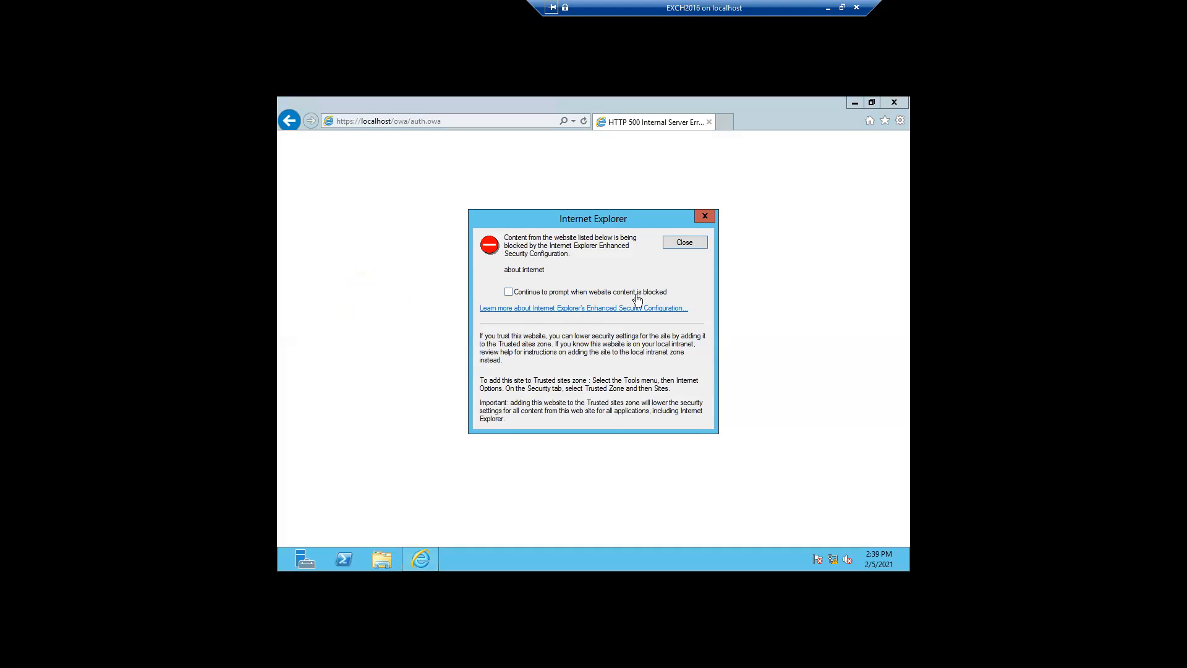
pyautogui.click(675, 246)
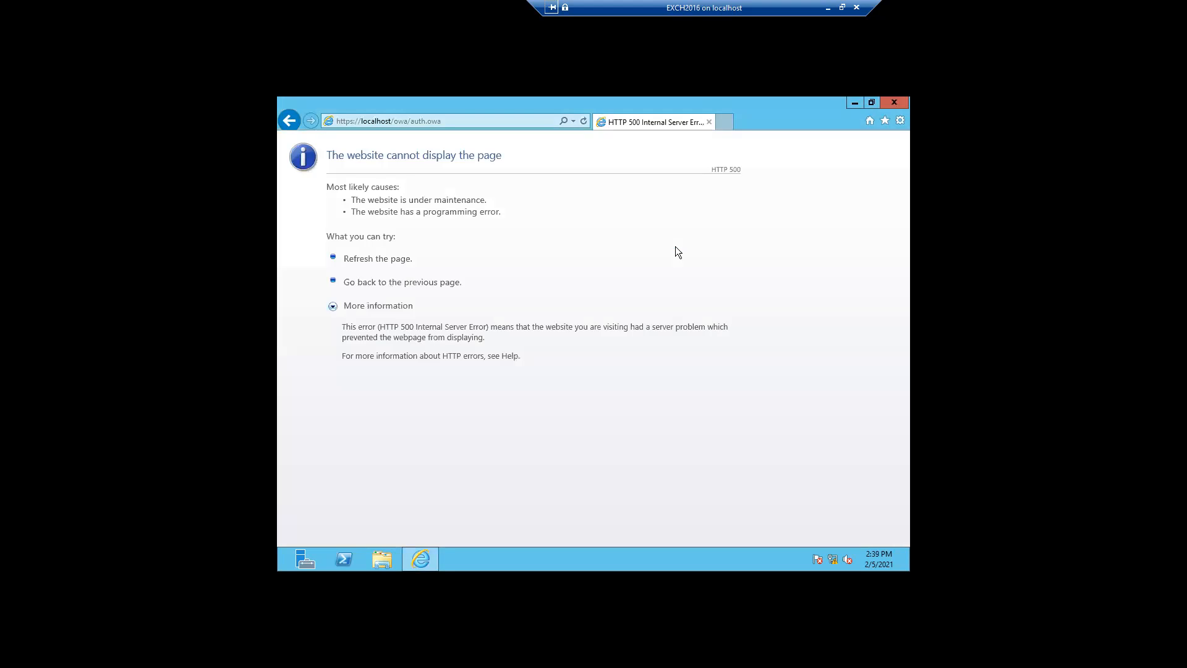
pyautogui.click(709, 122)
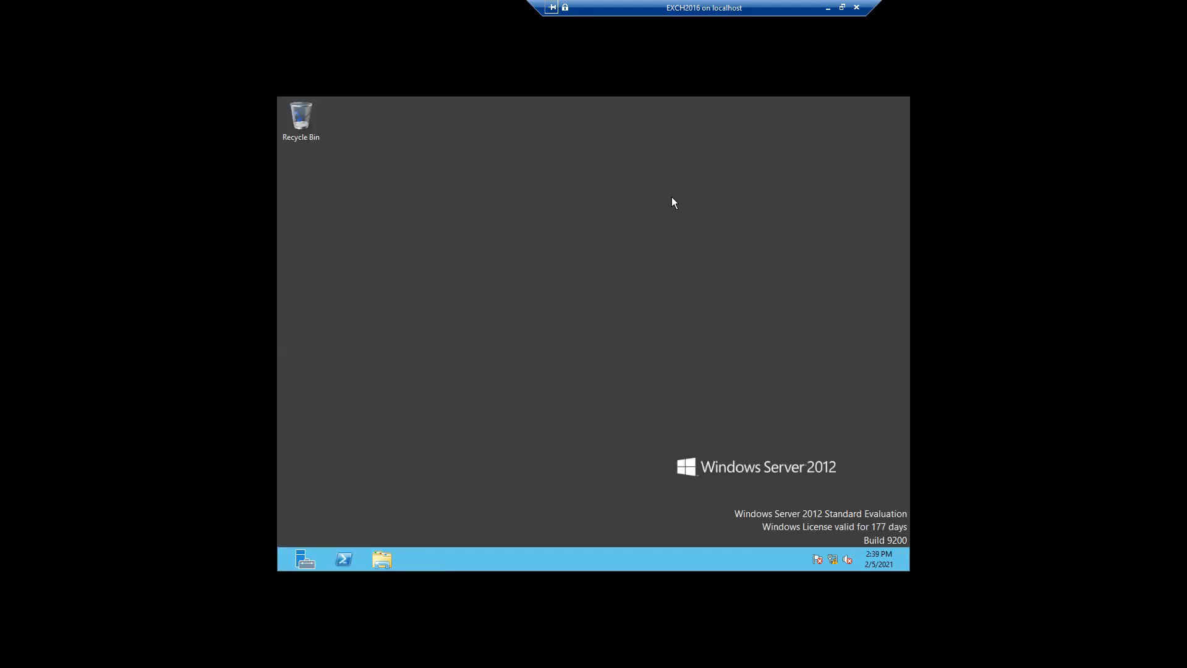
# Switch to the DC(Digisoltraining) session and launch Internet Explorer from the apps search
pyautogui.click(824, 11)
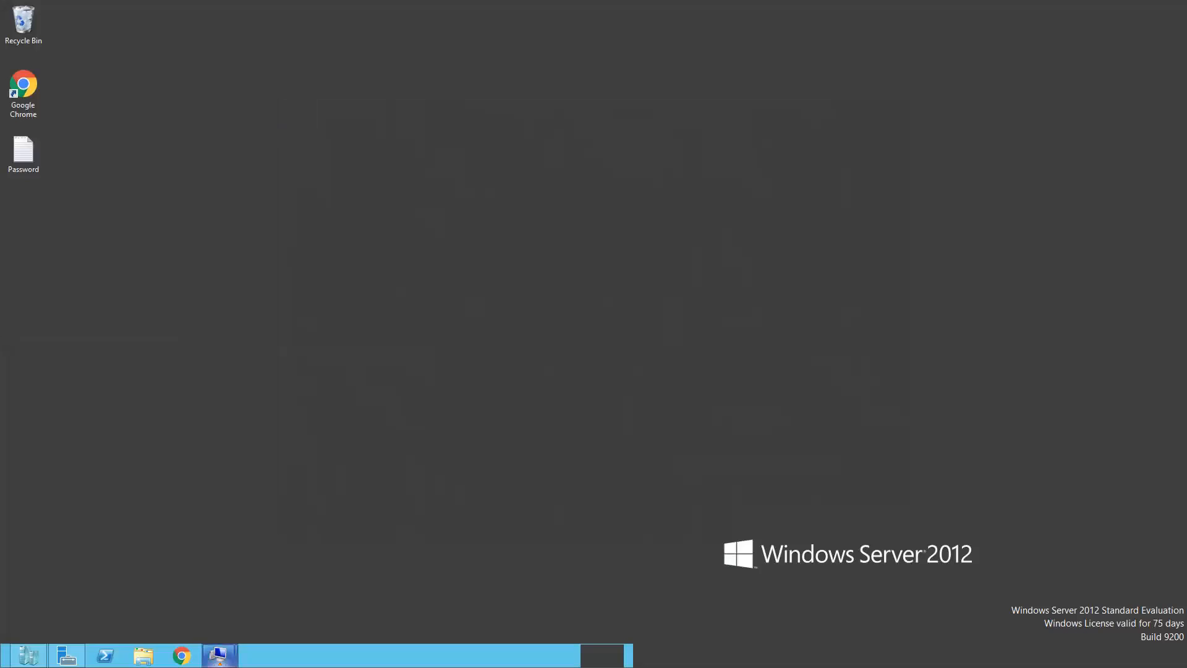
pyautogui.moveTo(220, 655)
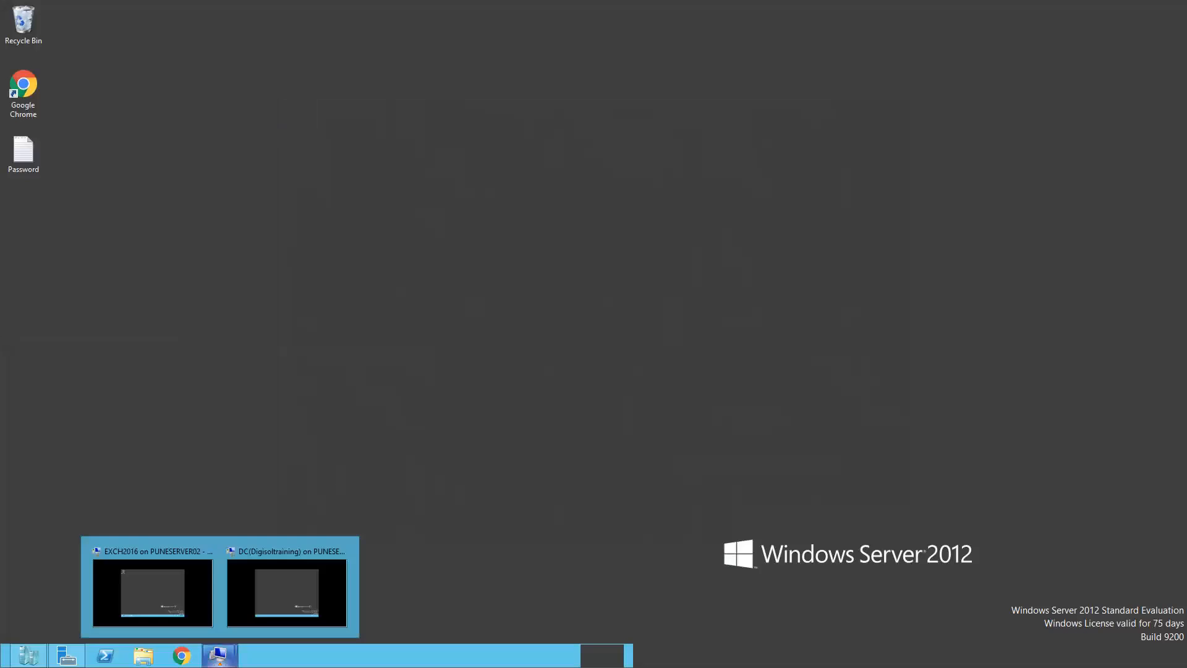
pyautogui.click(269, 596)
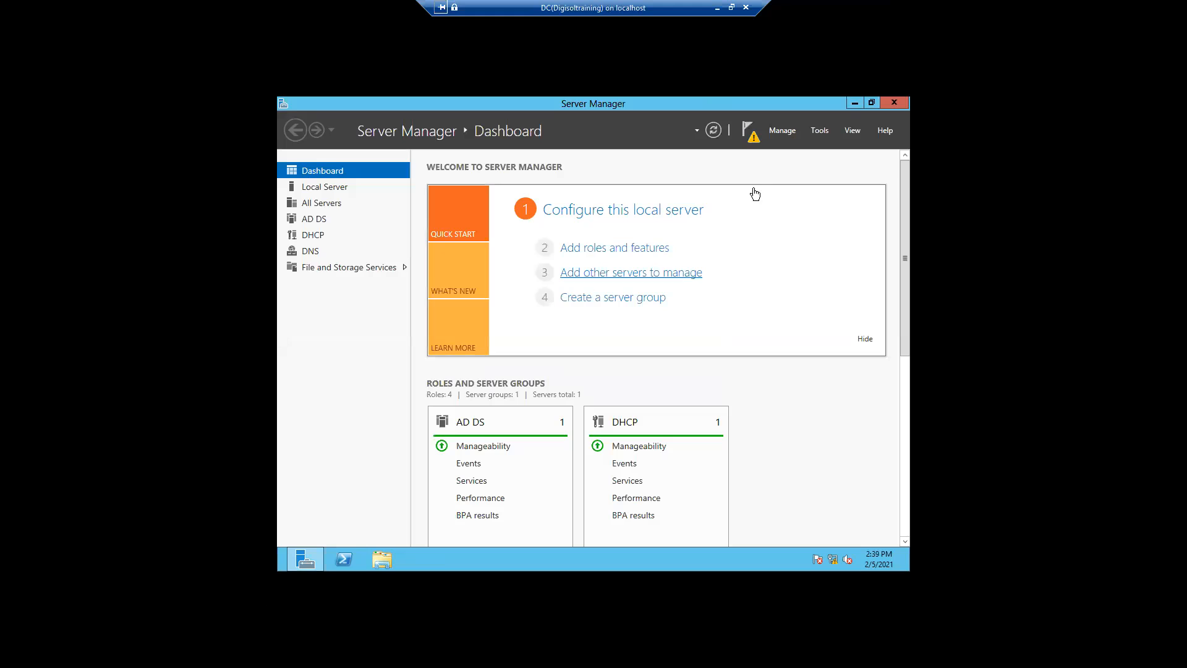
pyautogui.click(853, 103)
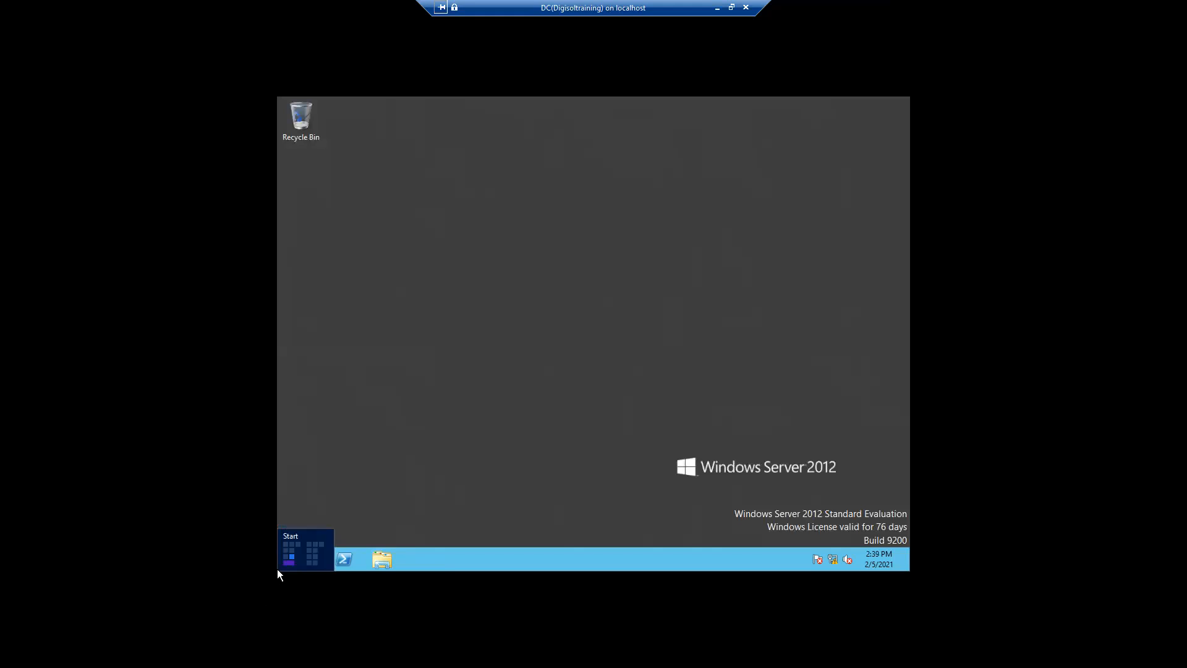
pyautogui.rightClick(277, 569)
pyautogui.click(316, 533)
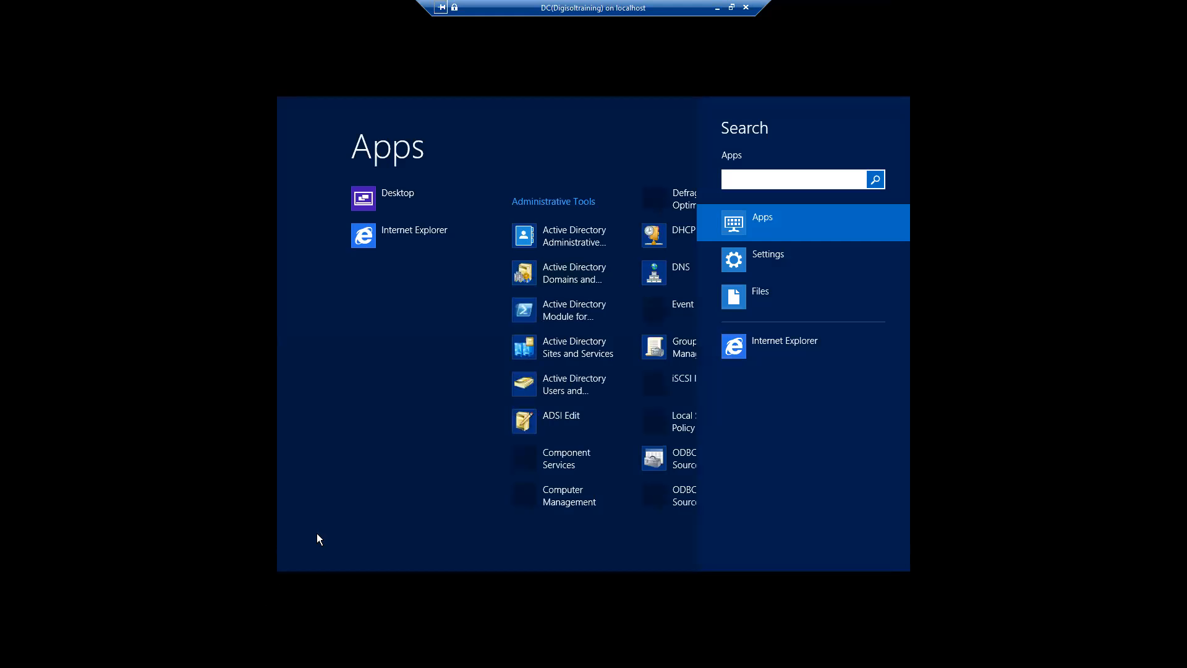
pyautogui.click(410, 229)
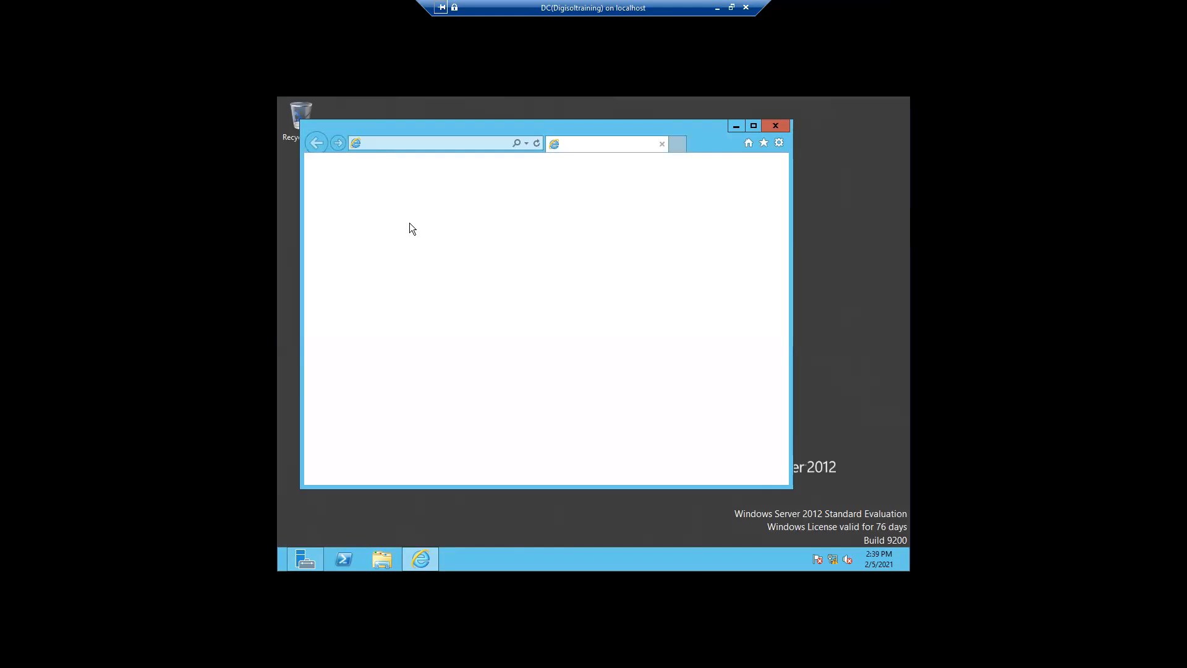
# Return from the DC session to the EXCH2016 session's desktop
pyautogui.click(715, 9)
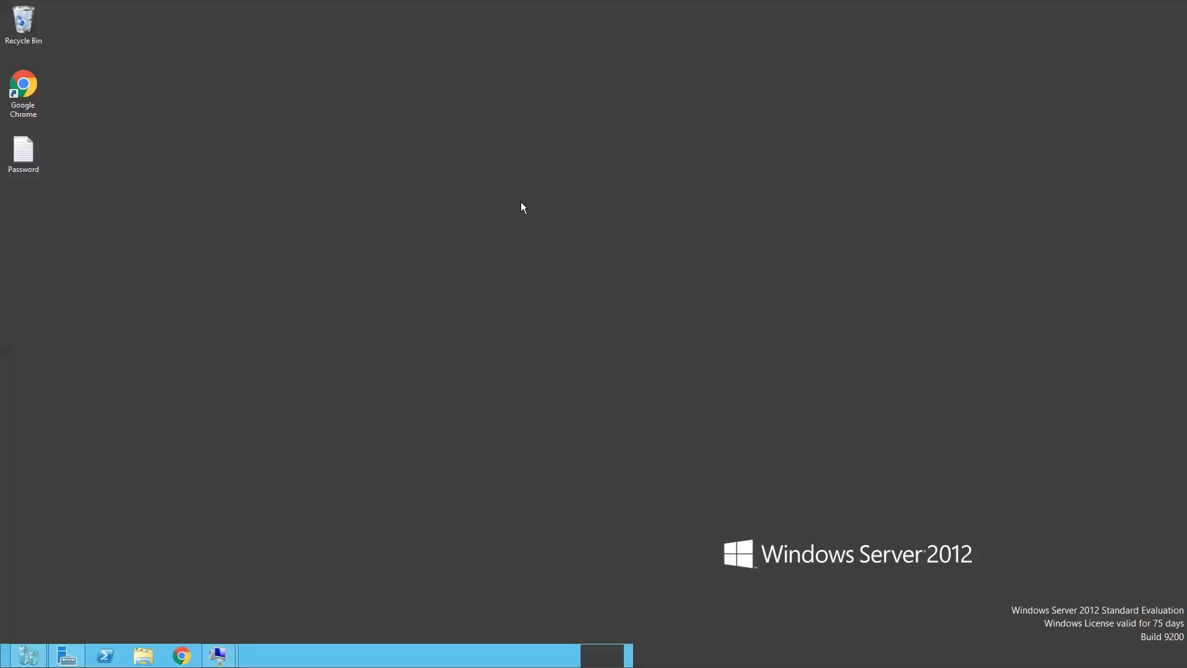
pyautogui.moveTo(220, 655)
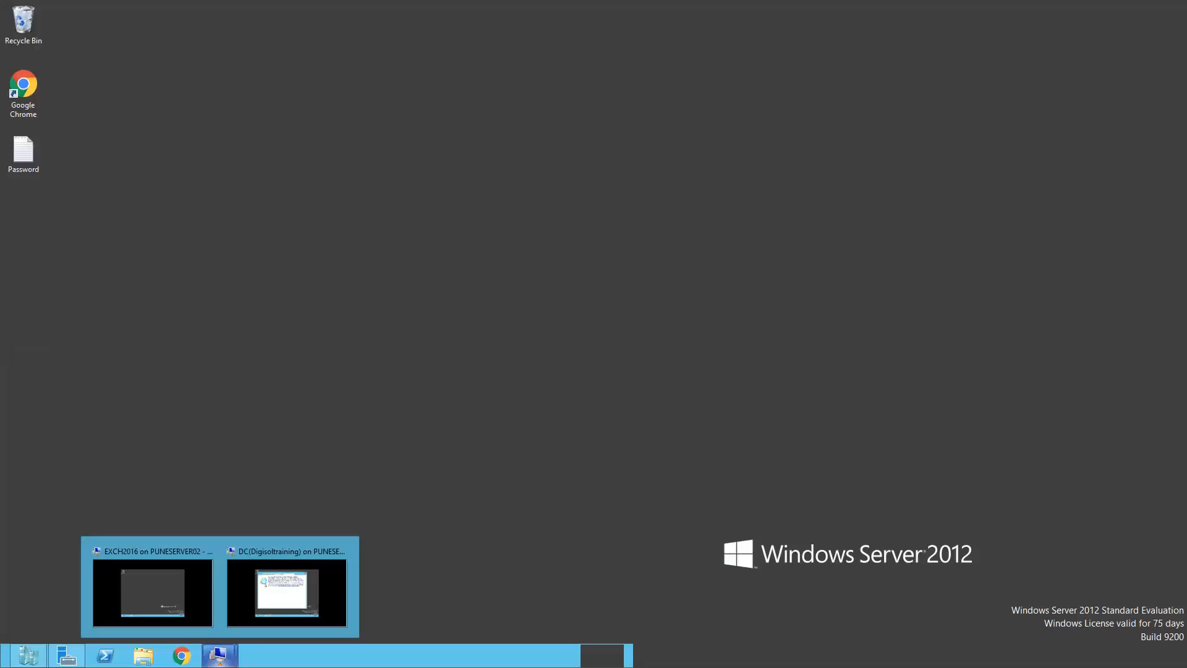
pyautogui.click(163, 589)
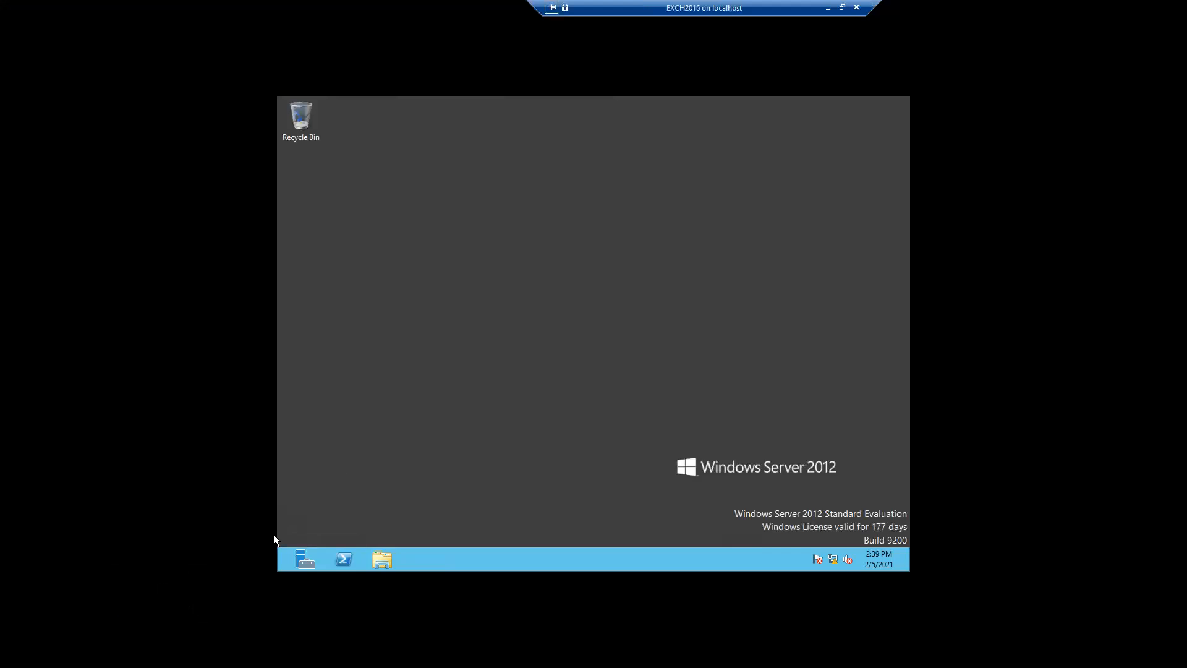
# Run ipconfig to confirm EXCH2016's IPv4 address 192.168.0.108, then minimize the remote session
pyautogui.rightClick(280, 568)
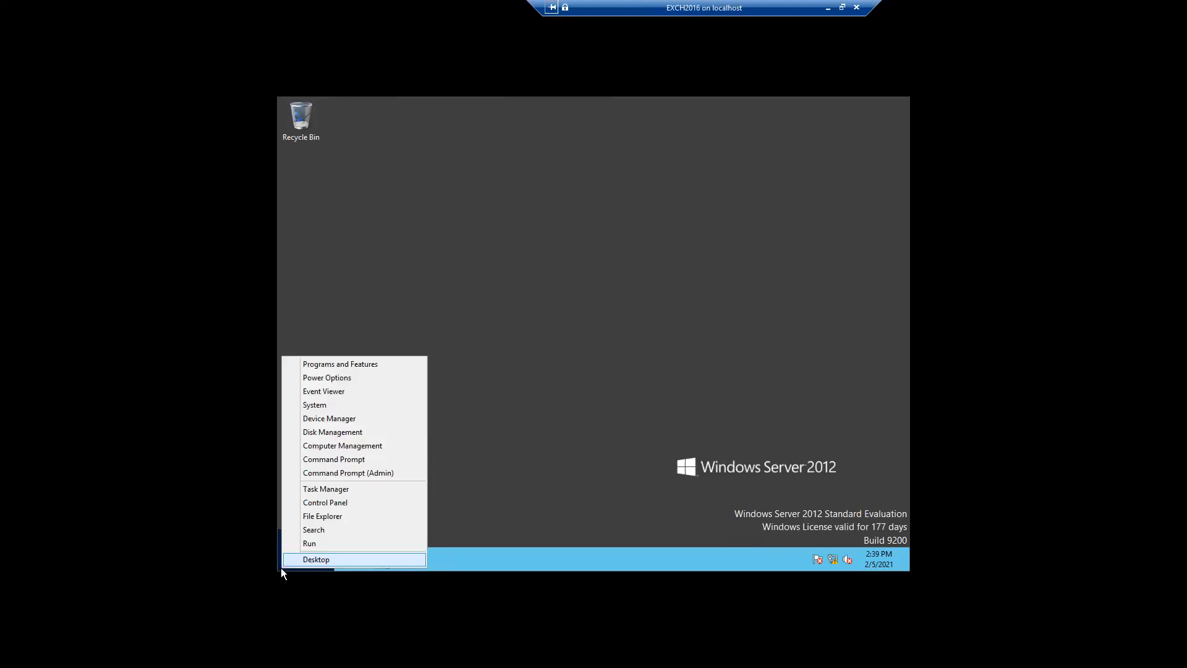
pyautogui.click(305, 540)
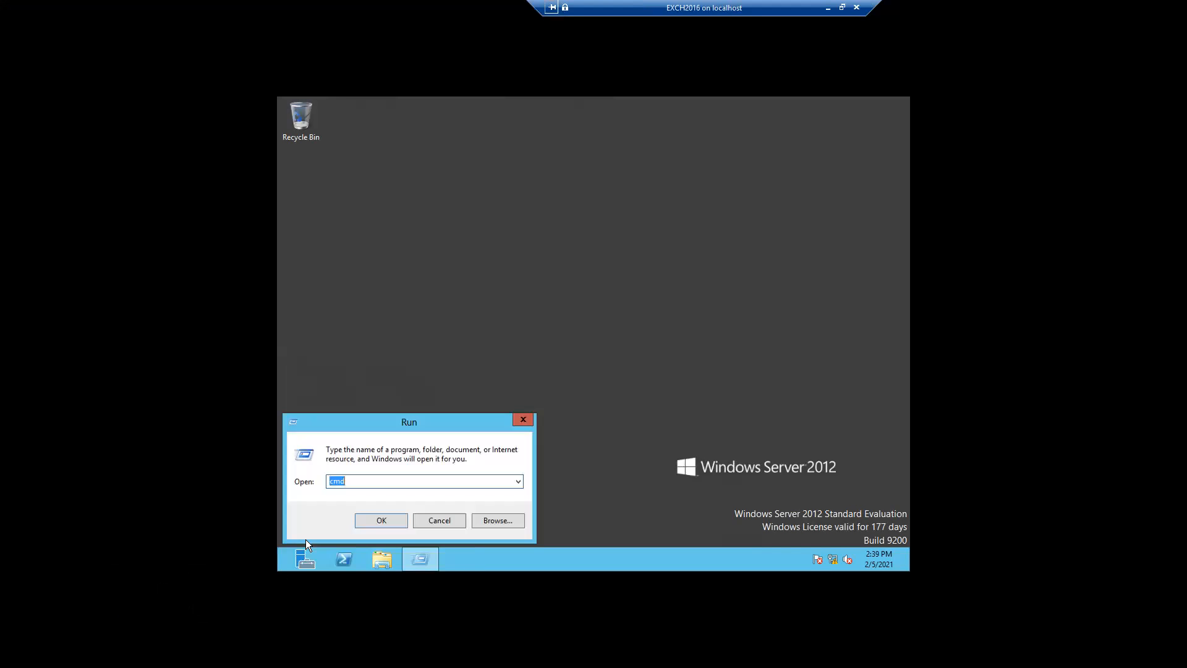
pyautogui.press('Return')
pyautogui.write('ipconfig')
pyautogui.press('Return')
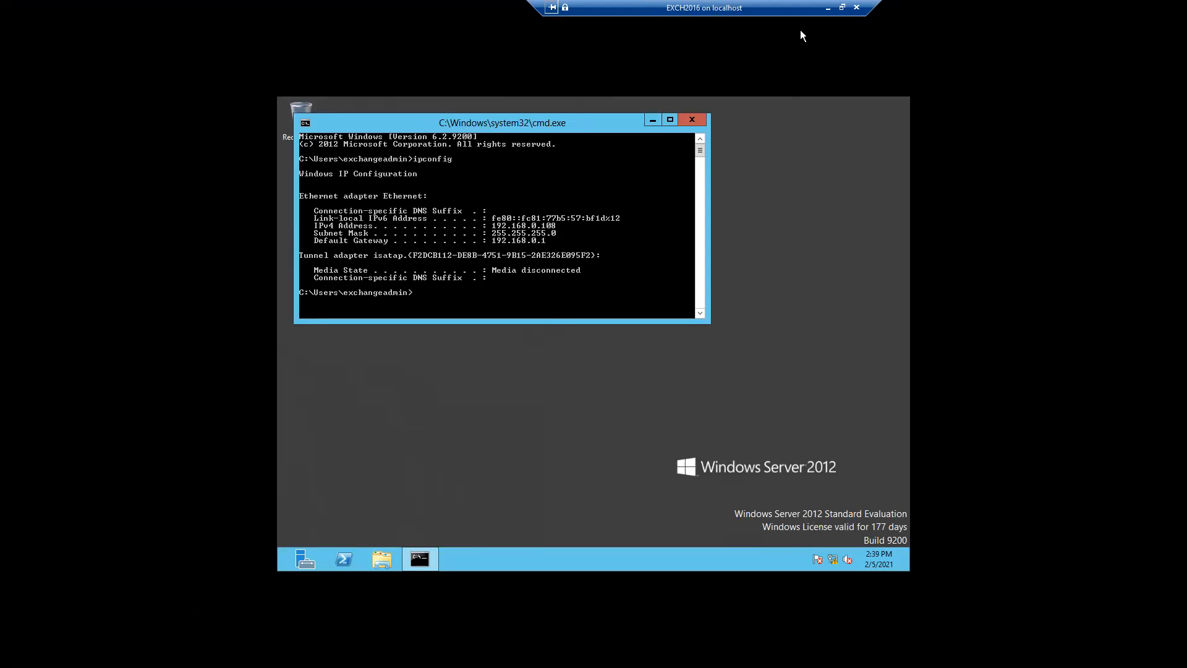
pyautogui.click(826, 12)
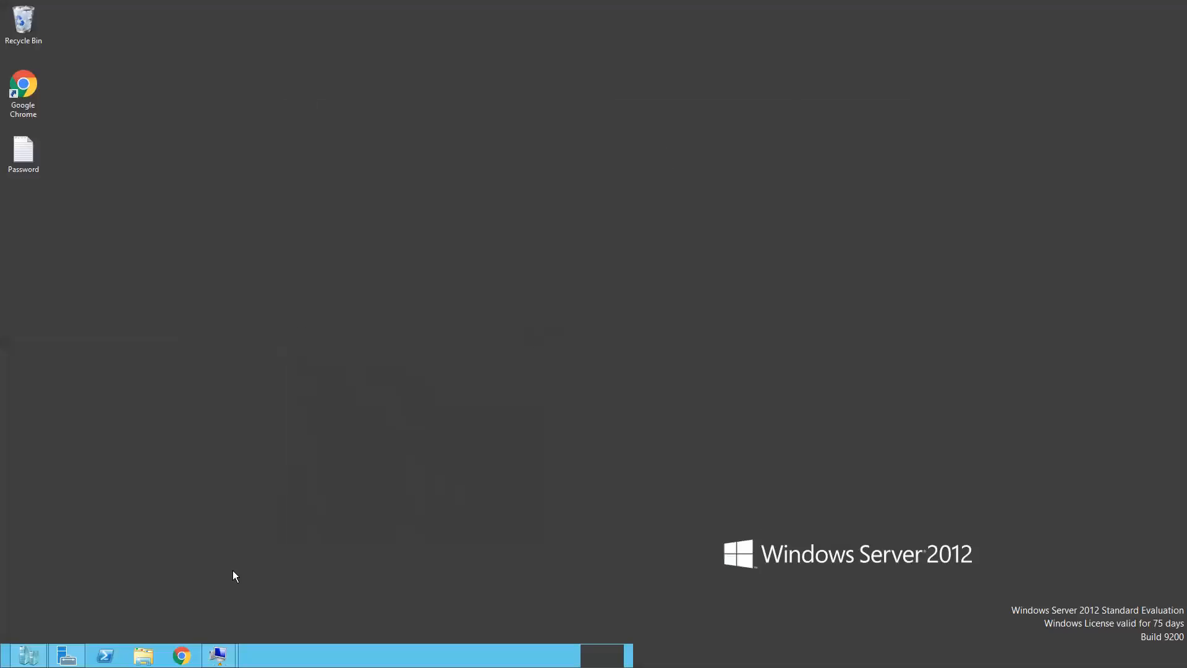
pyautogui.click(219, 656)
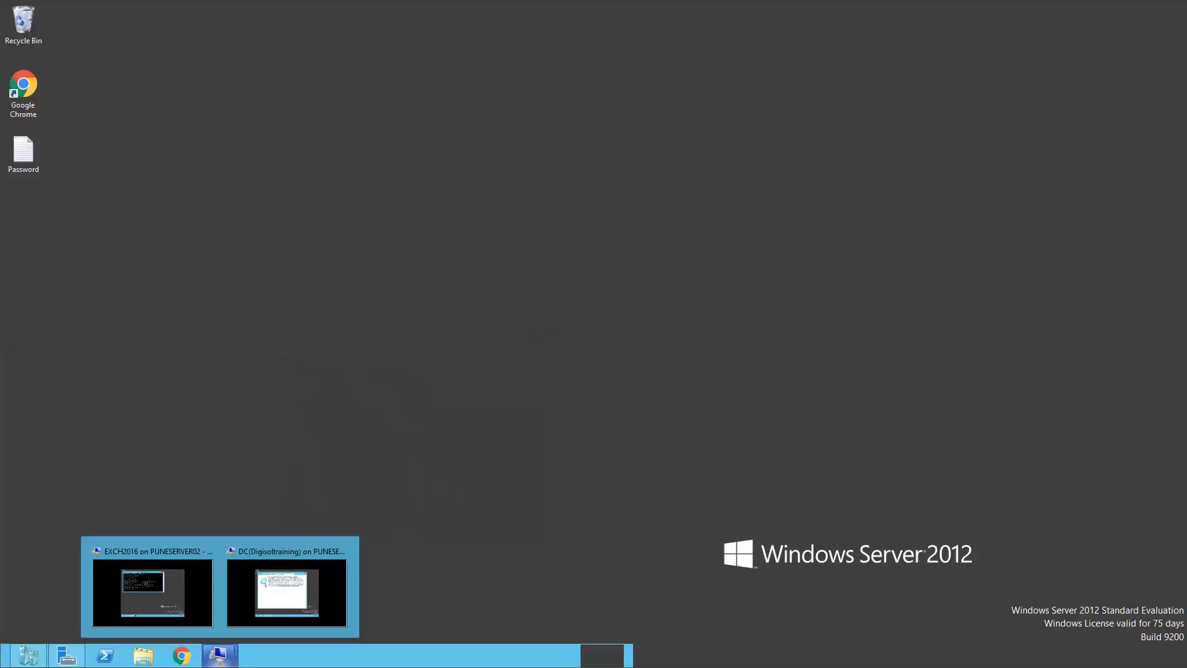
pyautogui.click(266, 588)
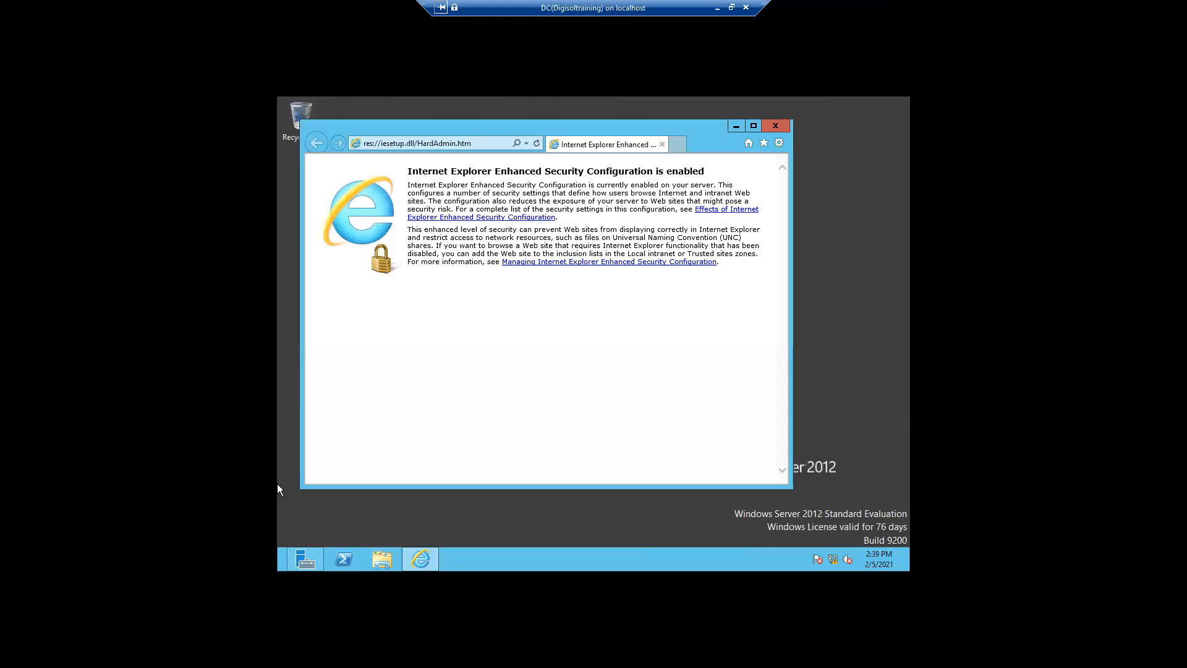
pyautogui.click(411, 148)
pyautogui.write('htt')
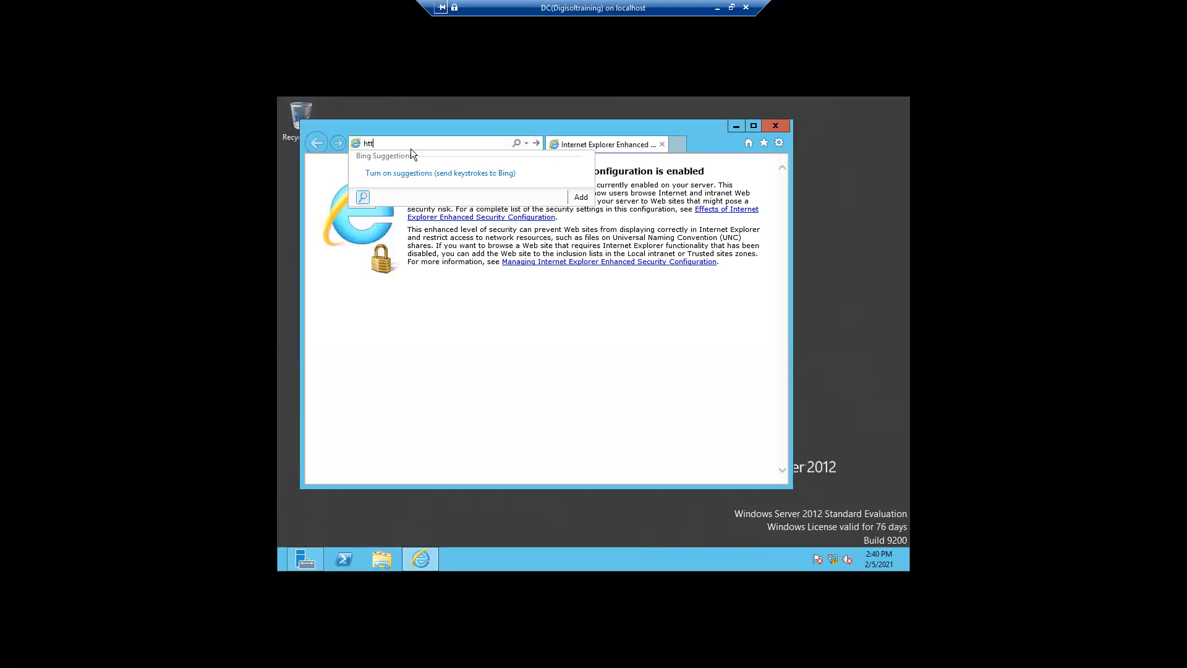
pyautogui.write('ps://')
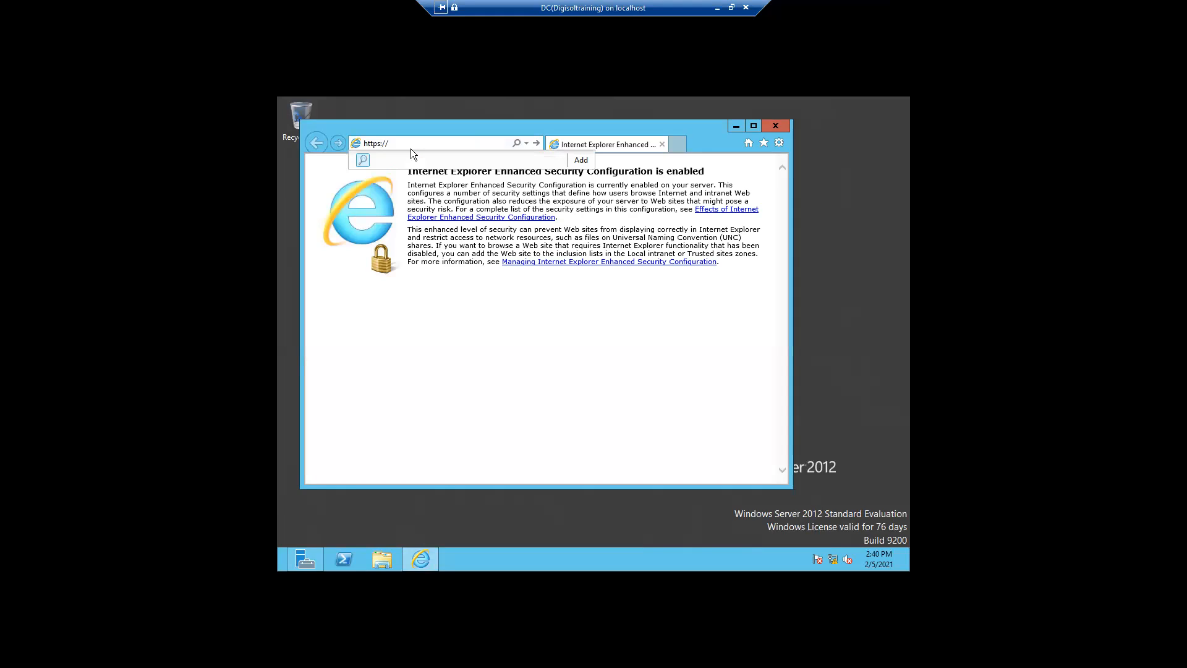
pyautogui.write('1')
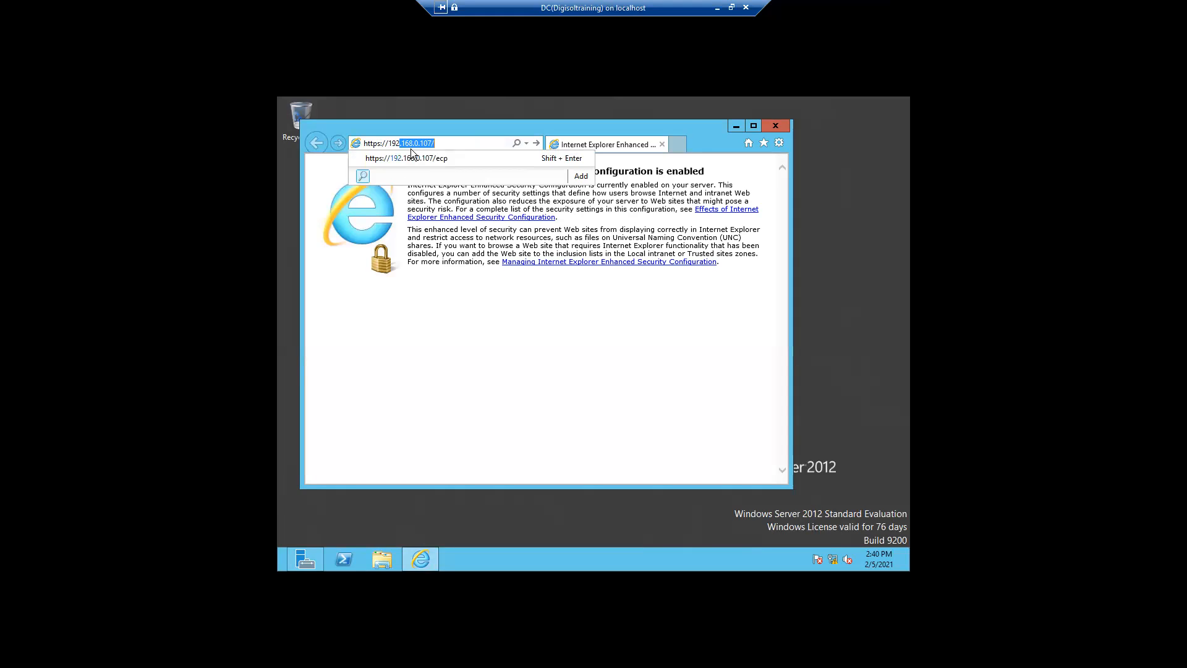
pyautogui.write('92')
pyautogui.press('End')
pyautogui.press('BackSpace')
pyautogui.write('8/ec')
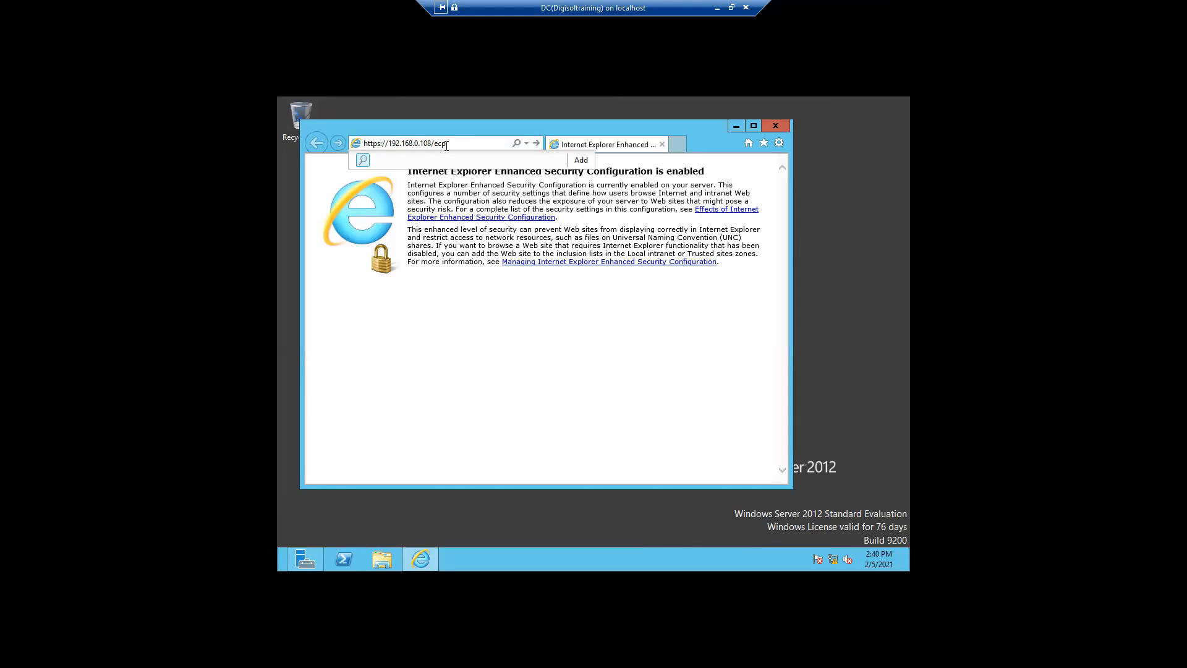
pyautogui.write('p')
pyautogui.press('Return')
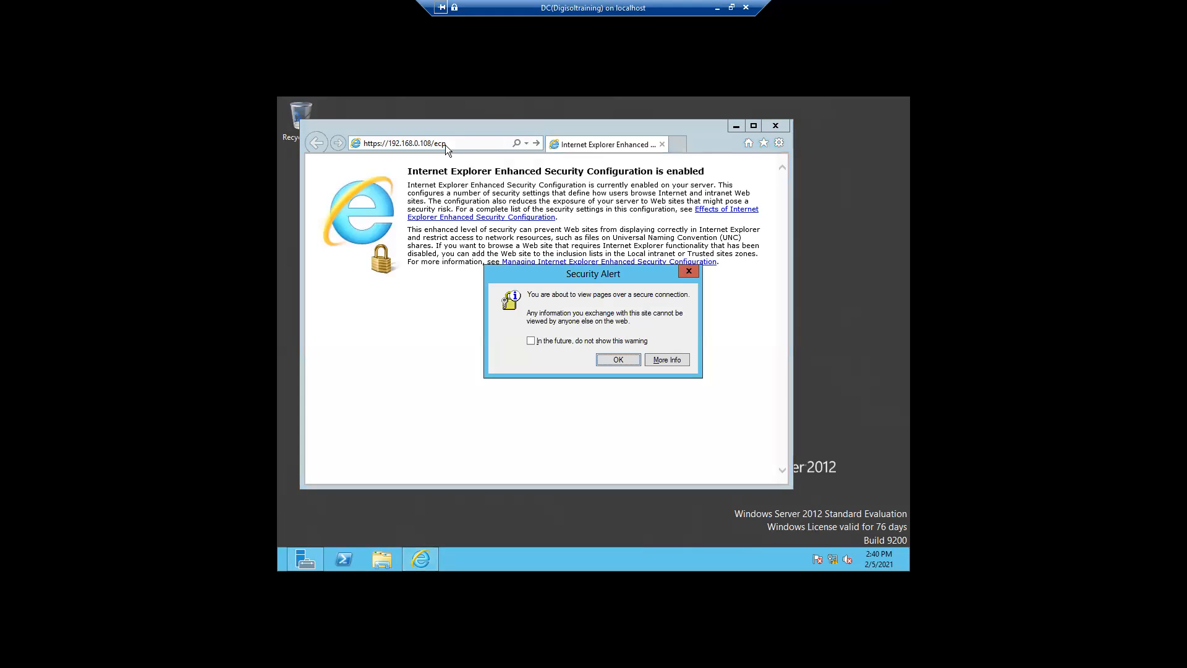
# Turn off the security alert and continue past the certificate warning to the site
pyautogui.click(534, 342)
pyautogui.click(603, 363)
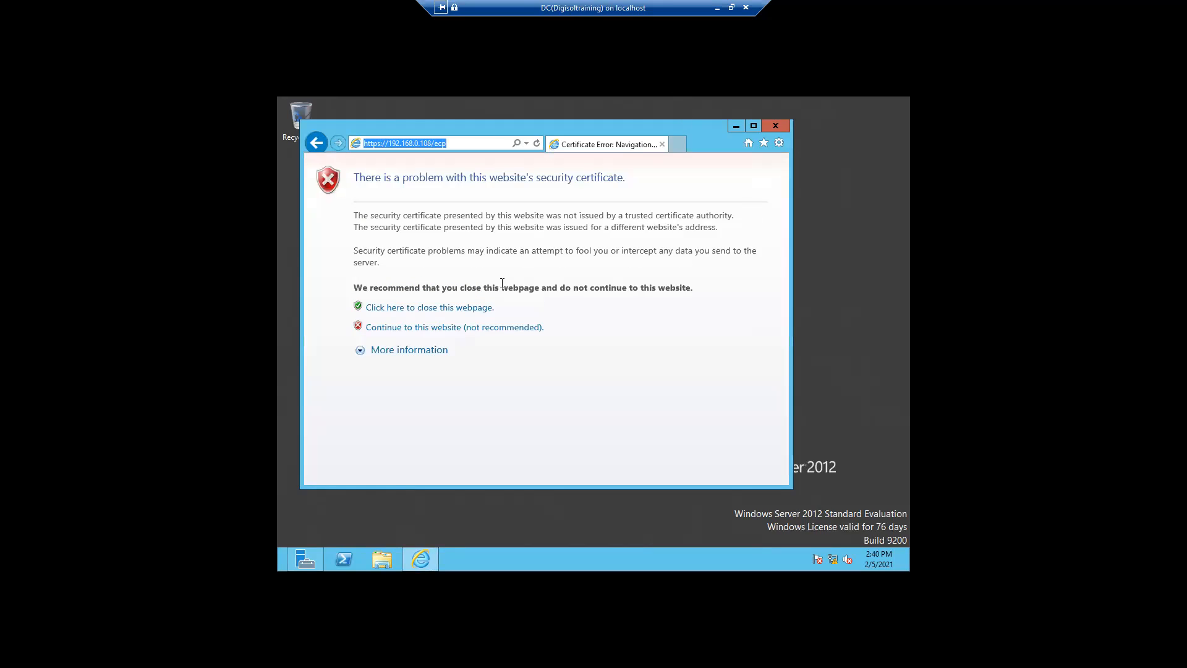
pyautogui.click(425, 332)
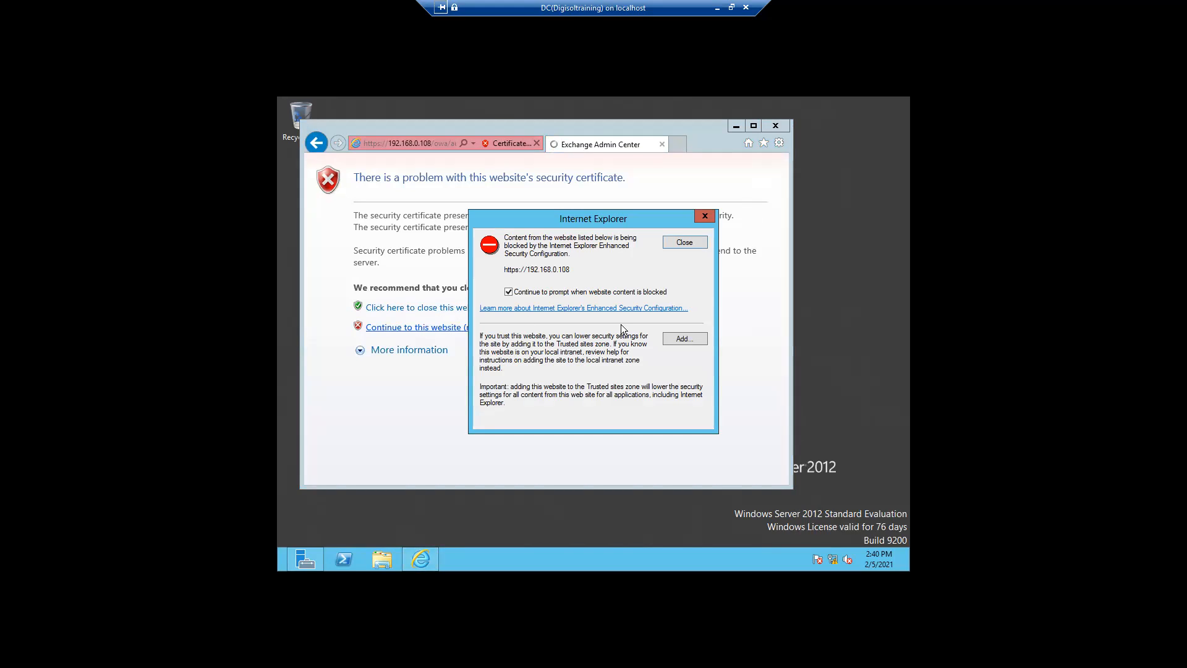
pyautogui.click(682, 340)
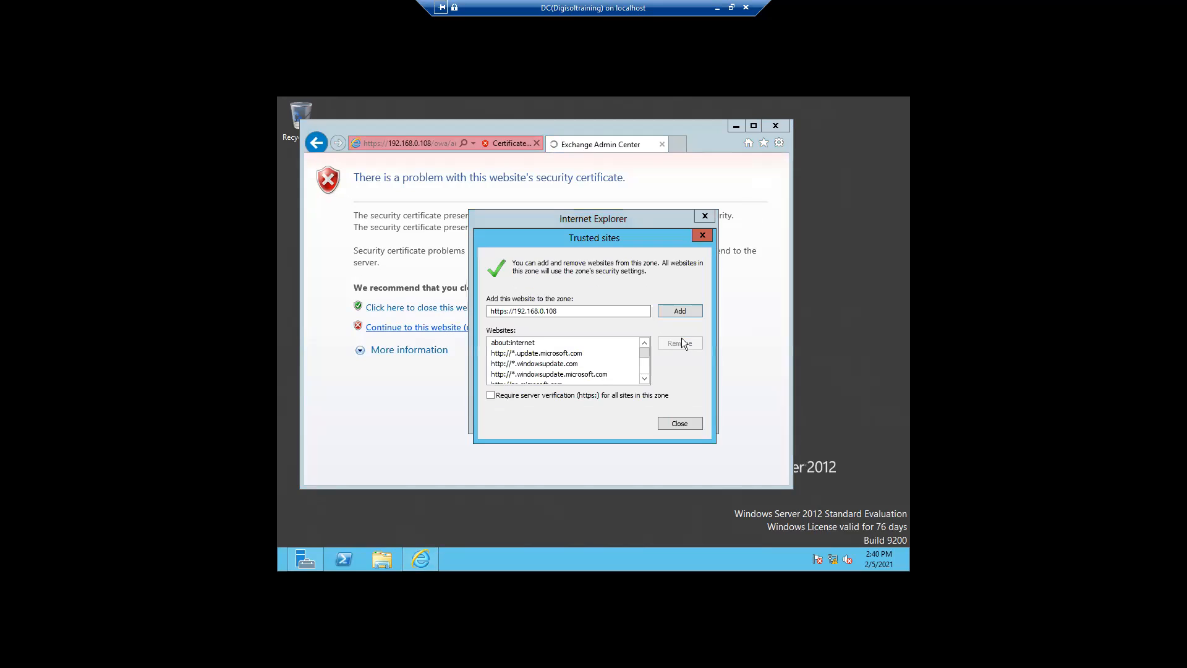
pyautogui.click(675, 312)
pyautogui.click(678, 424)
pyautogui.click(679, 423)
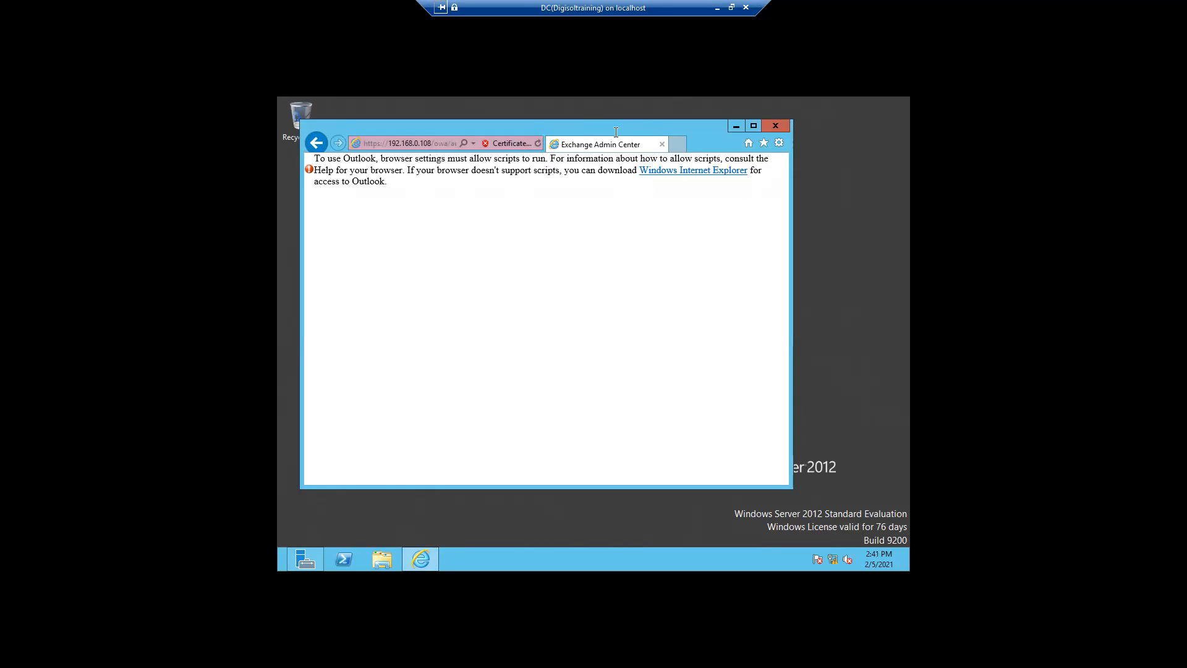
# Browse Local Disk (C:) and the Computer drive list in File Explorer, then minimize it
pyautogui.click(736, 126)
pyautogui.click(384, 560)
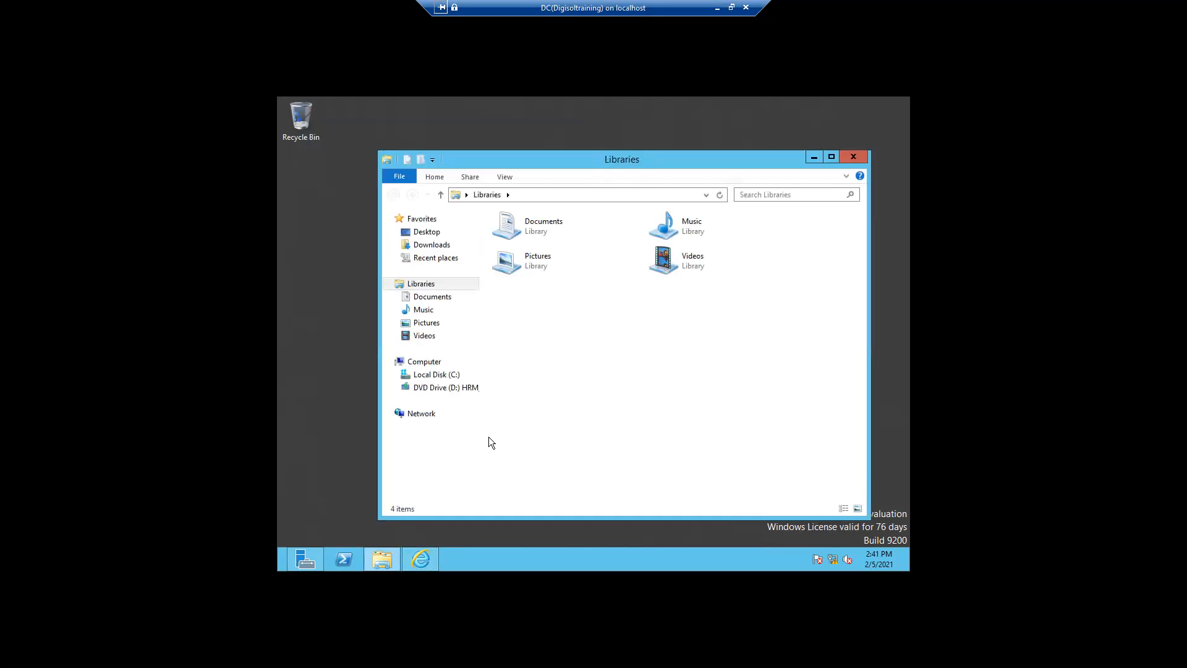
pyautogui.click(431, 377)
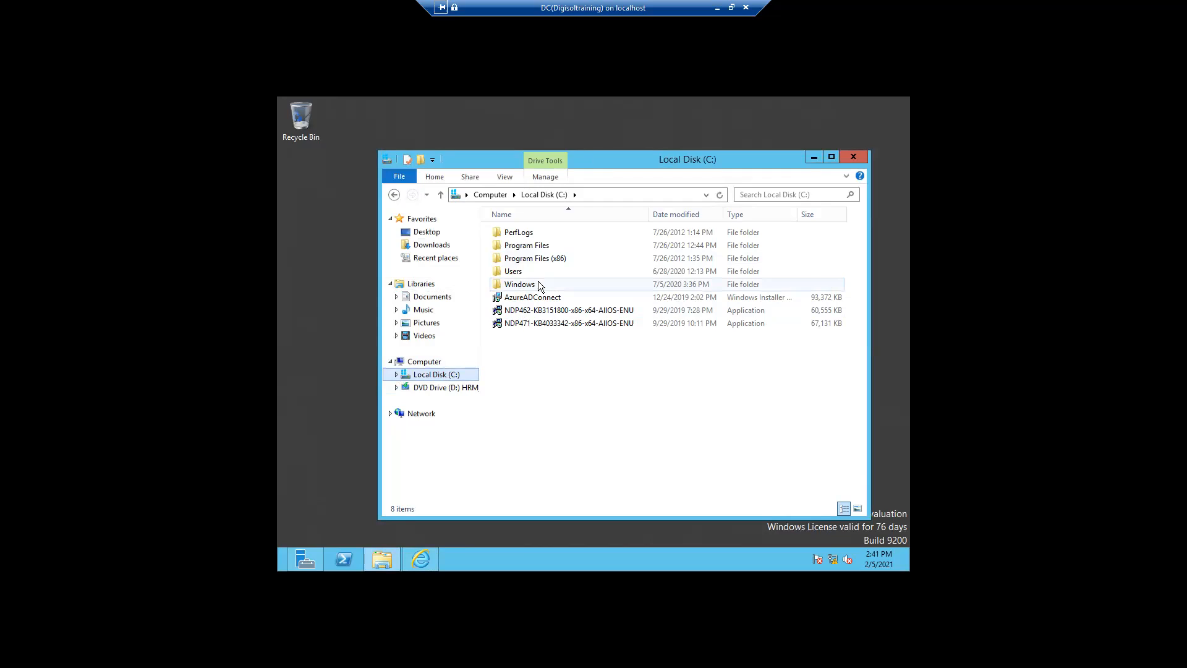
pyautogui.click(423, 365)
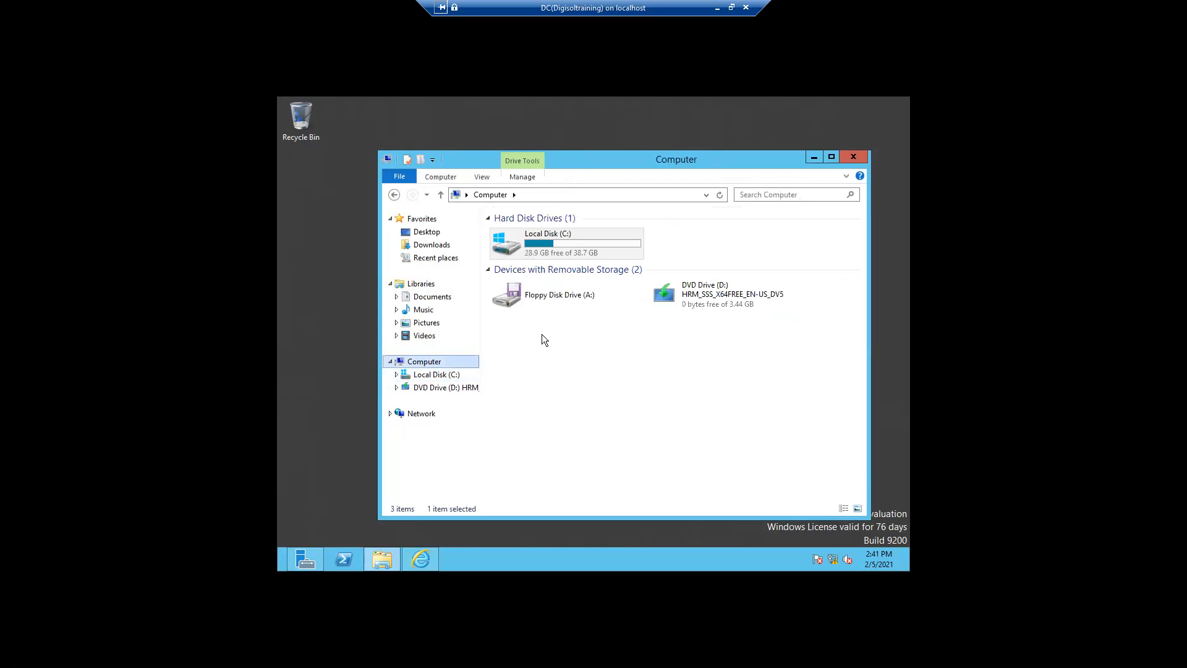
pyautogui.click(716, 8)
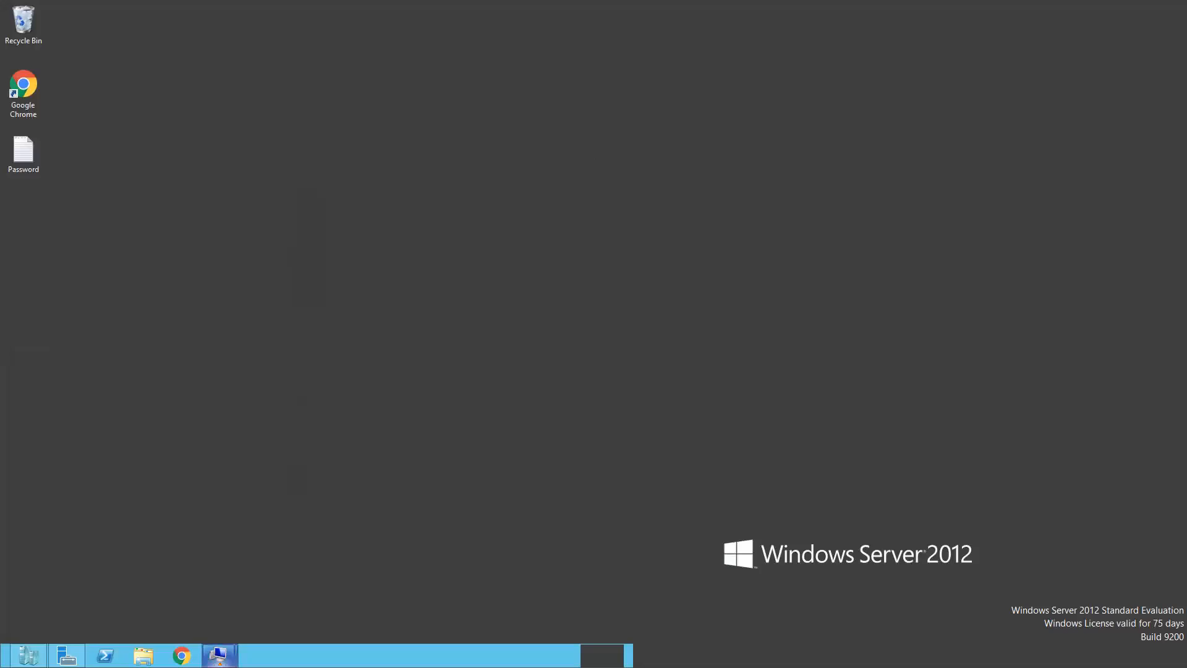
pyautogui.moveTo(221, 654)
pyautogui.click(296, 586)
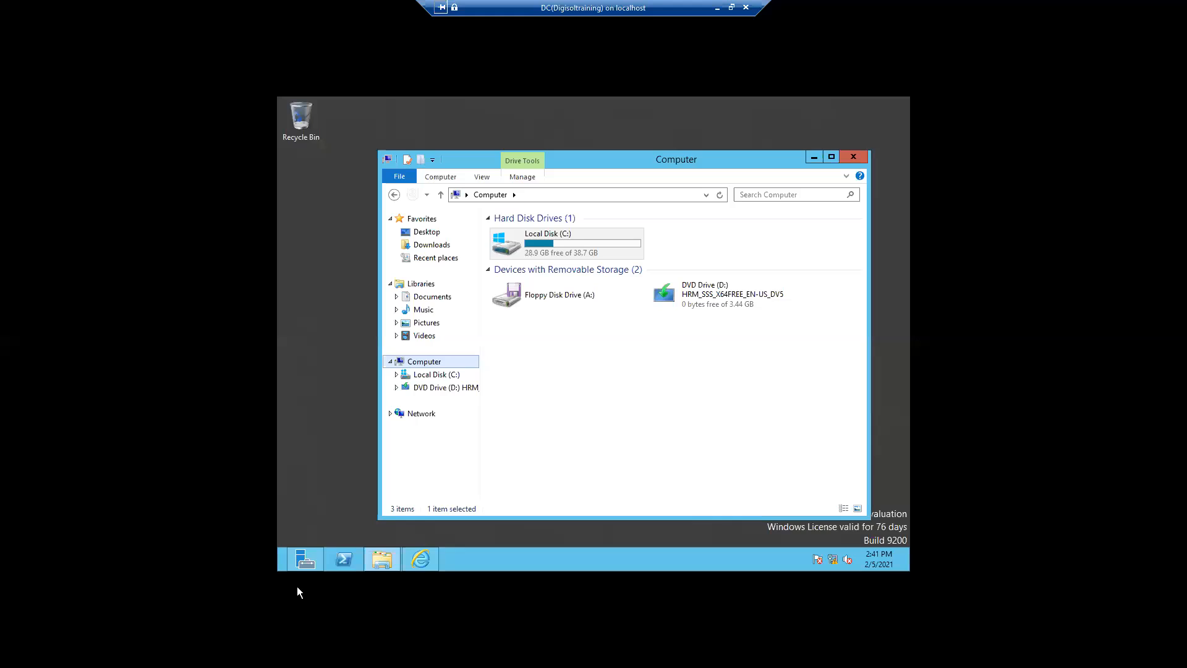
pyautogui.click(813, 155)
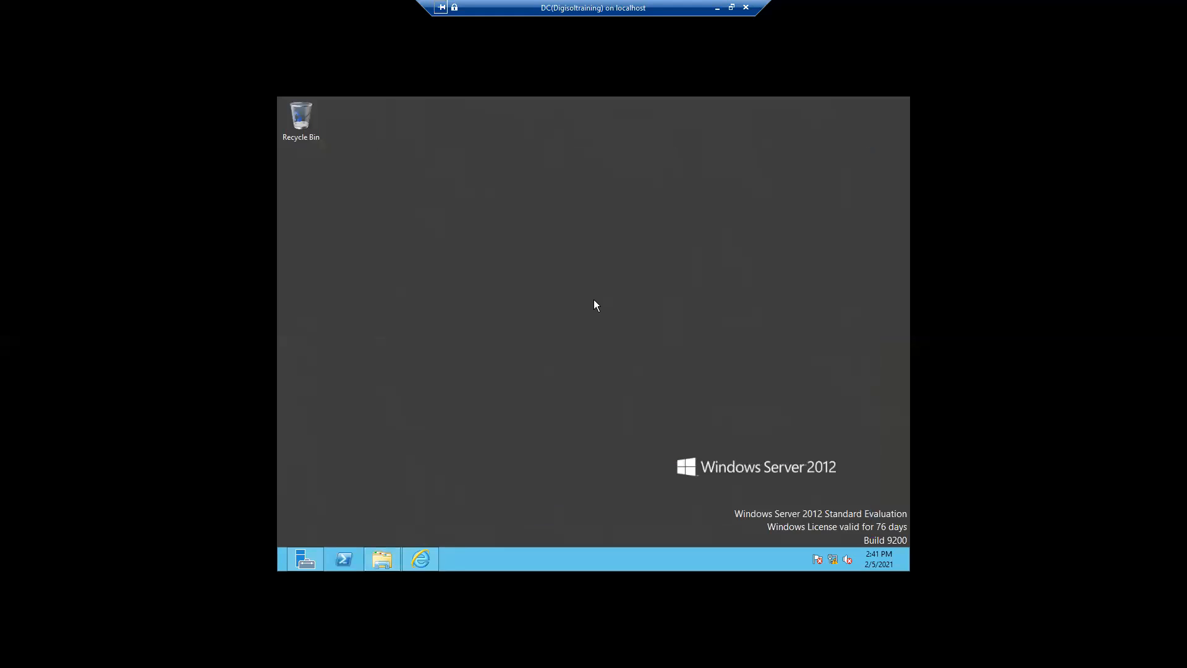
# Run services.msc, maximize the Services window, widen the Status column and scroll the list
pyautogui.rightClick(277, 567)
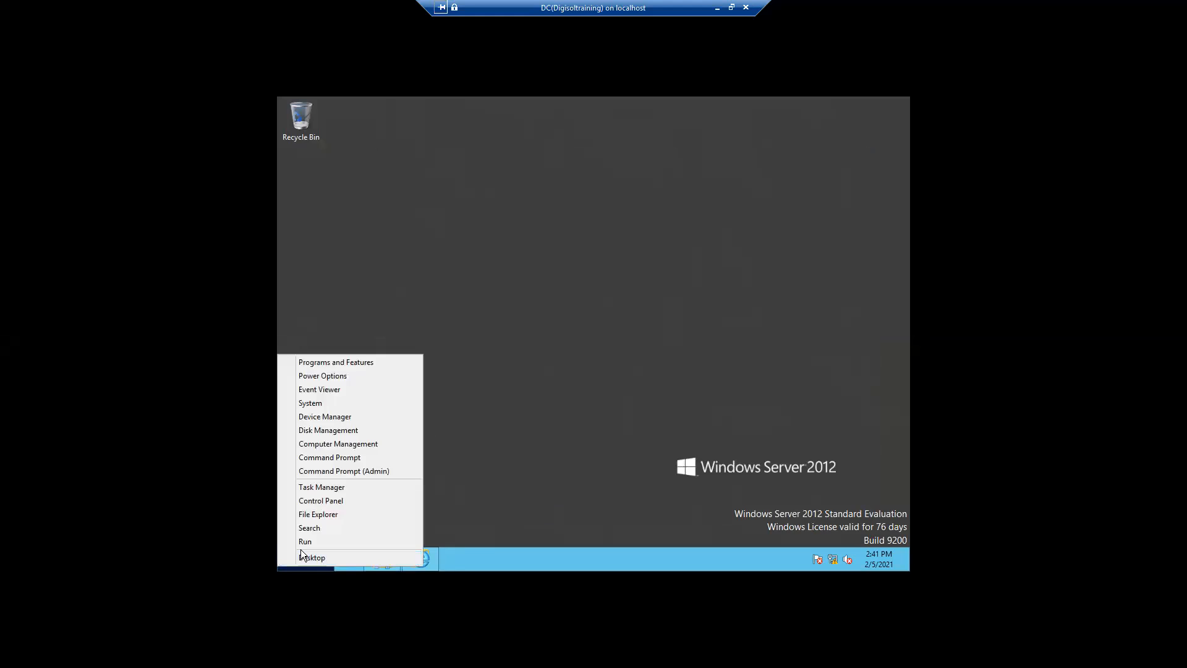
pyautogui.click(301, 544)
pyautogui.write('services')
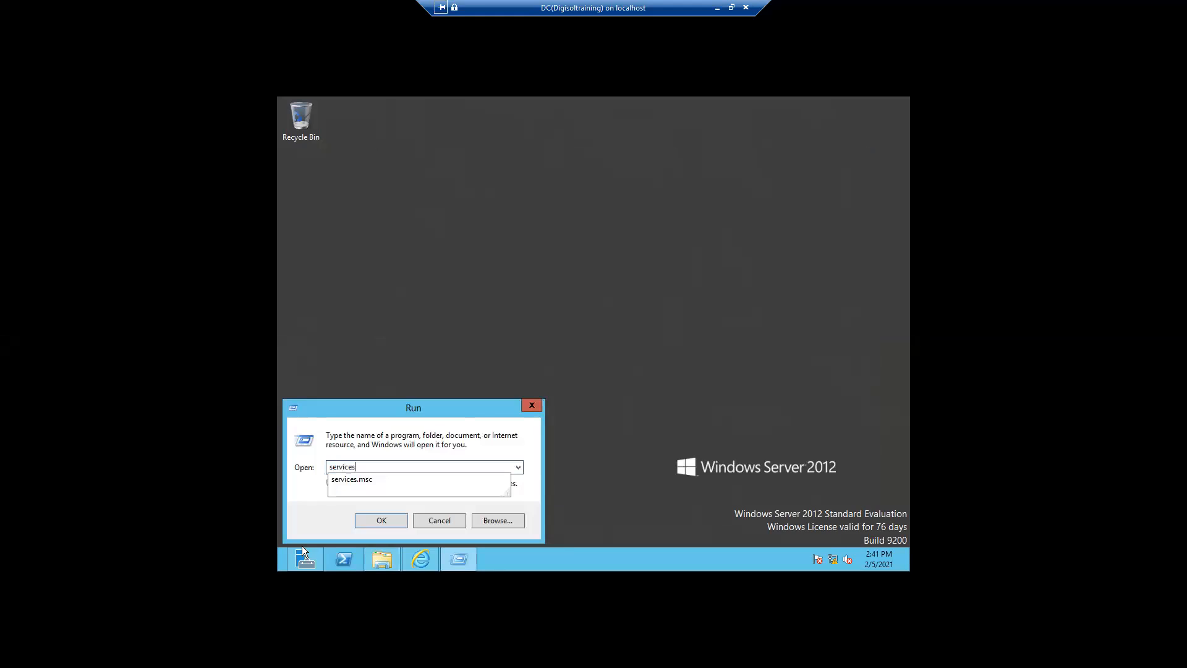
pyautogui.write('.msc')
pyautogui.press('Return')
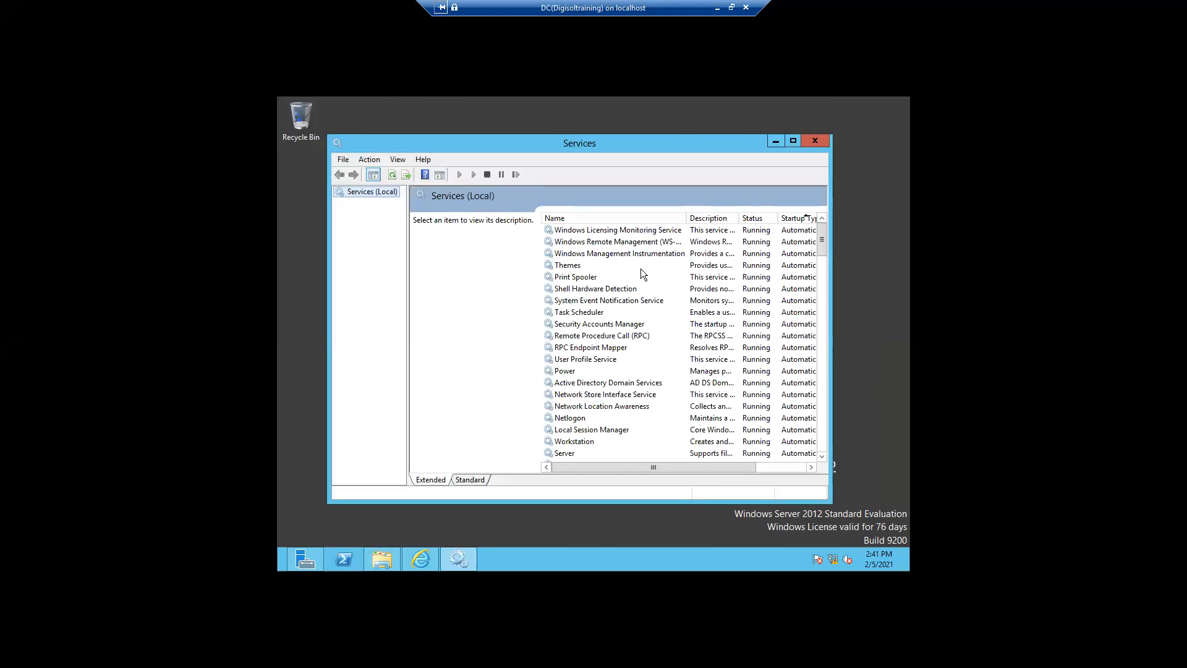
pyautogui.click(793, 140)
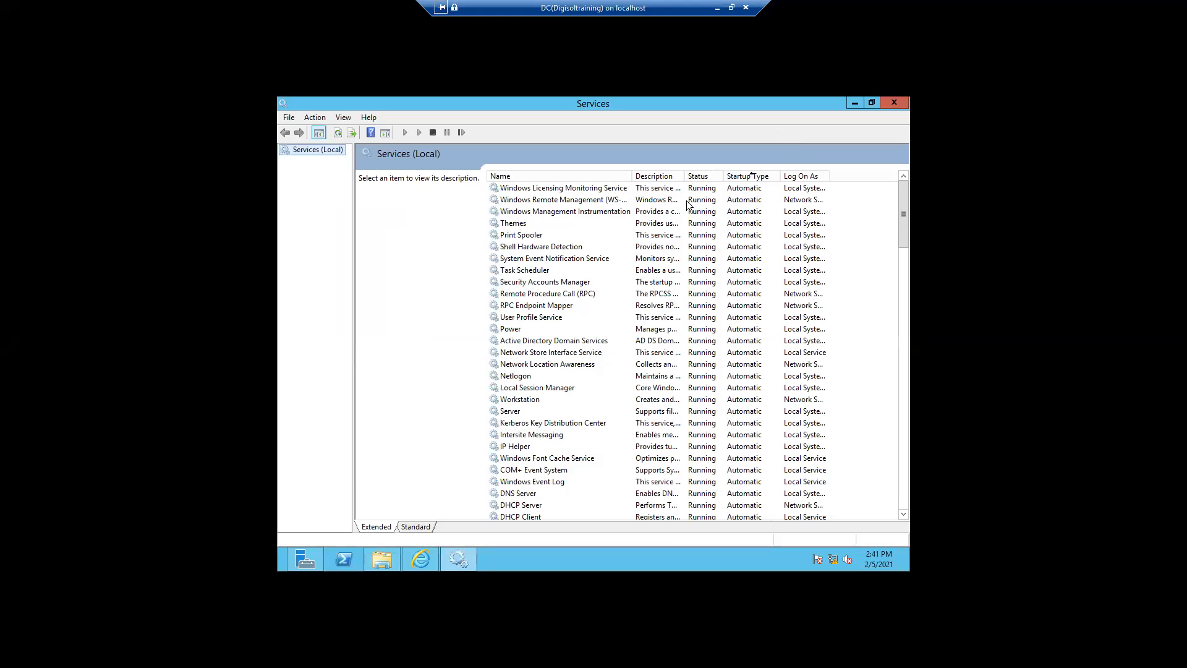
pyautogui.moveTo(724, 172); pyautogui.dragTo(750, 167)
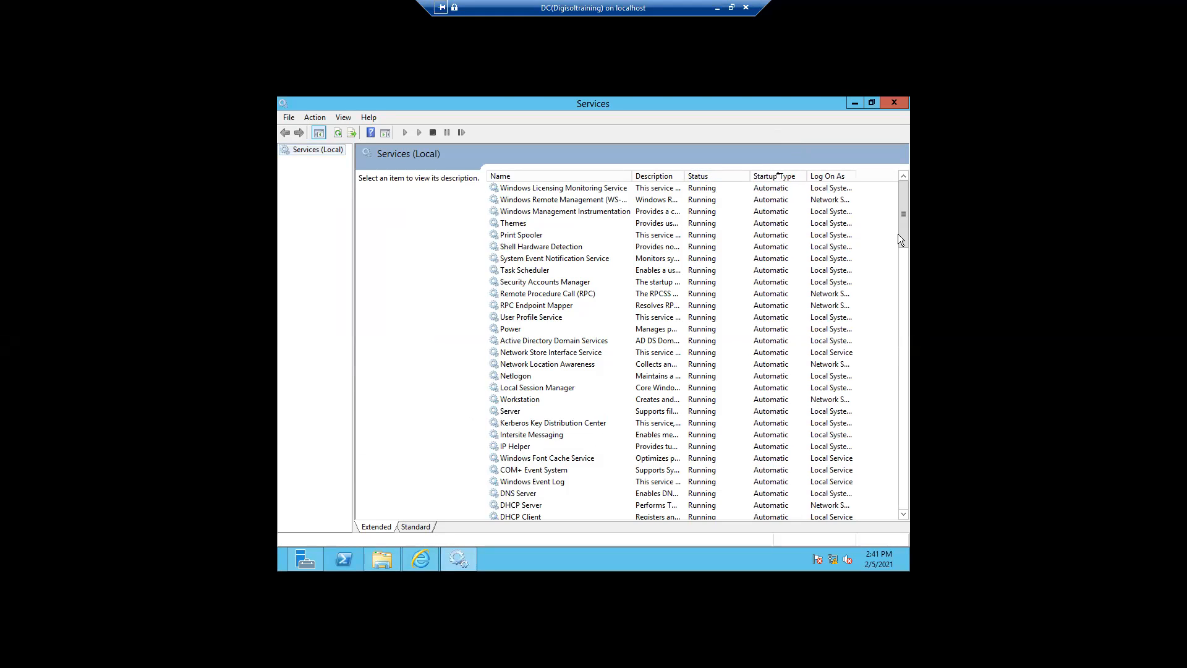
pyautogui.moveTo(900, 240); pyautogui.dragTo(908, 368)
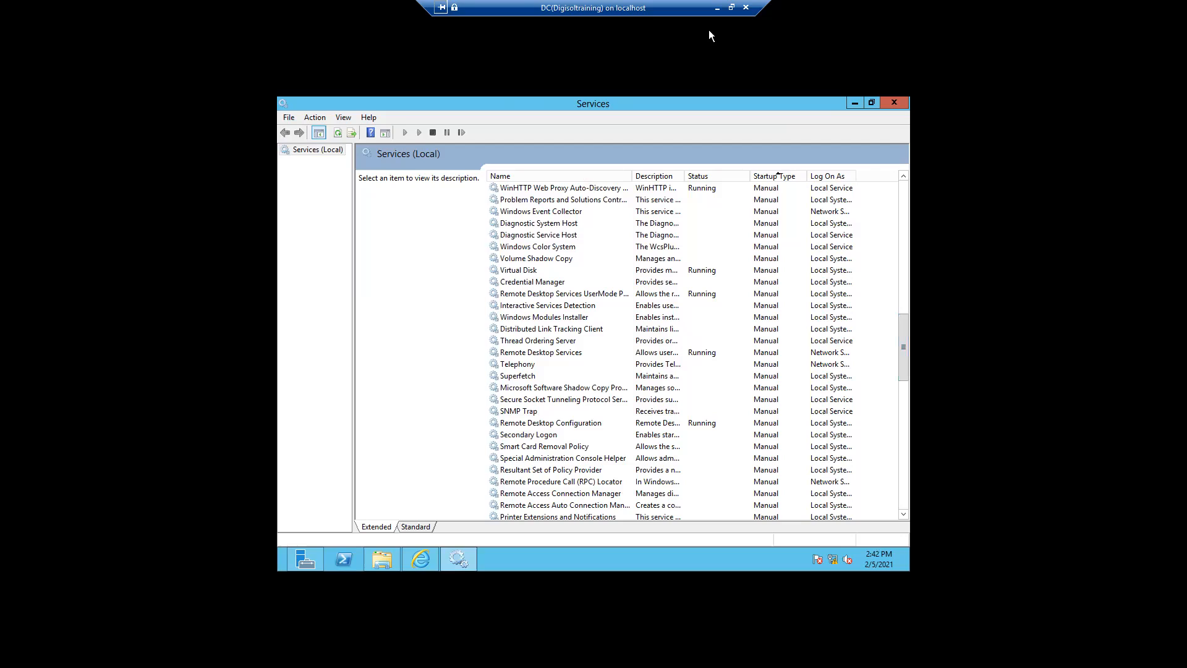
# Minimize the DC session and bring up the EXCH2016 session with its command prompt minimized
pyautogui.click(716, 9)
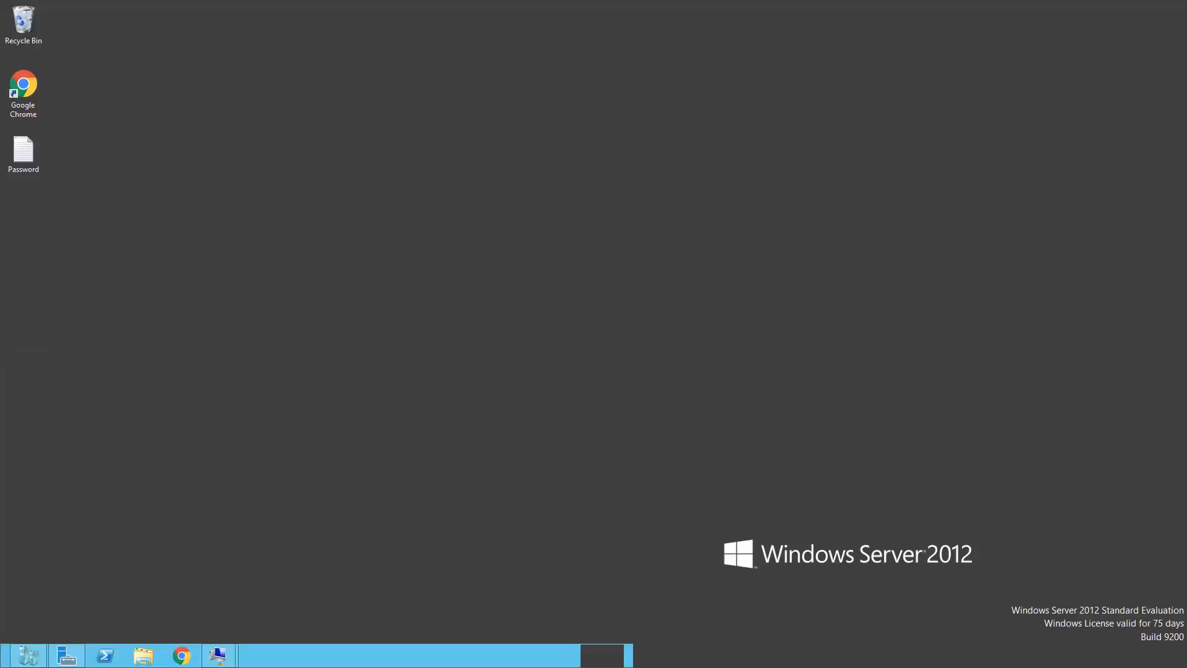
pyautogui.moveTo(219, 655)
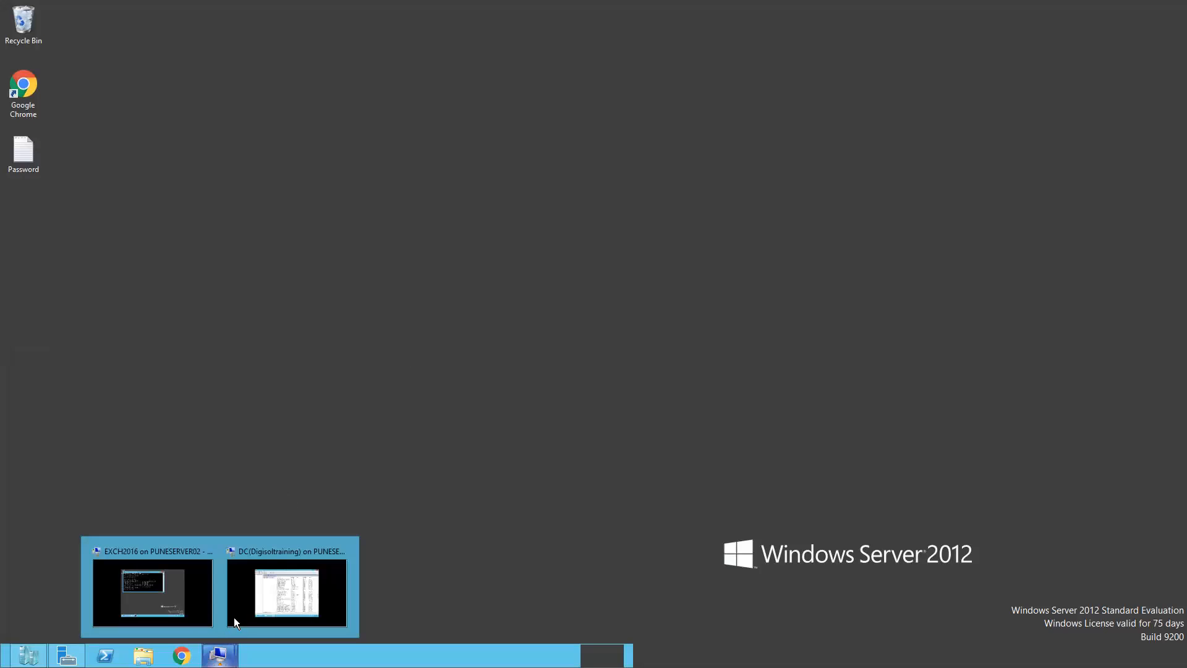
pyautogui.click(175, 615)
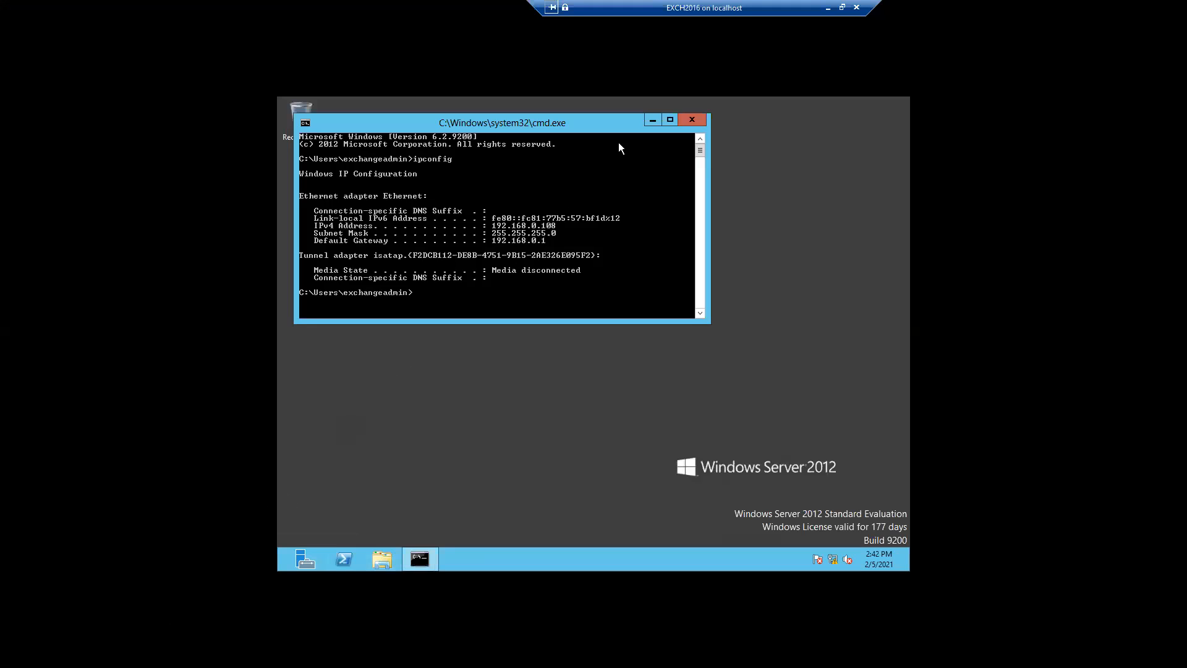
pyautogui.click(652, 119)
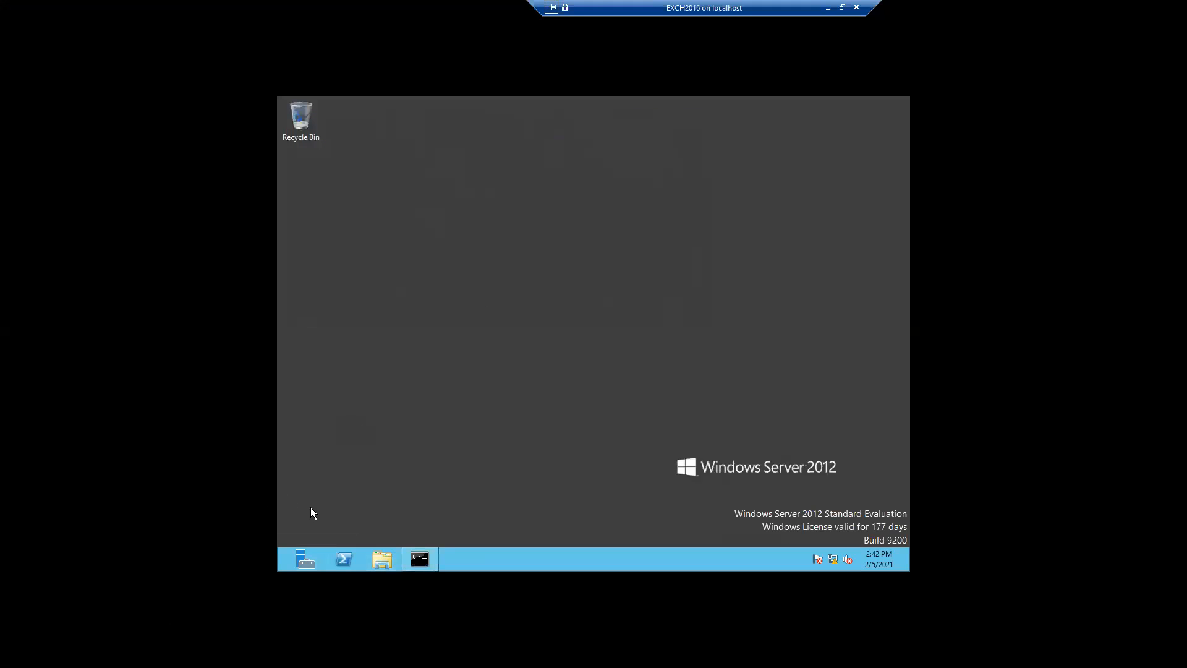
# Launch services.msc from the Run dialog on EXCH2016, then minimize the EXCH2016 window
pyautogui.rightClick(277, 566)
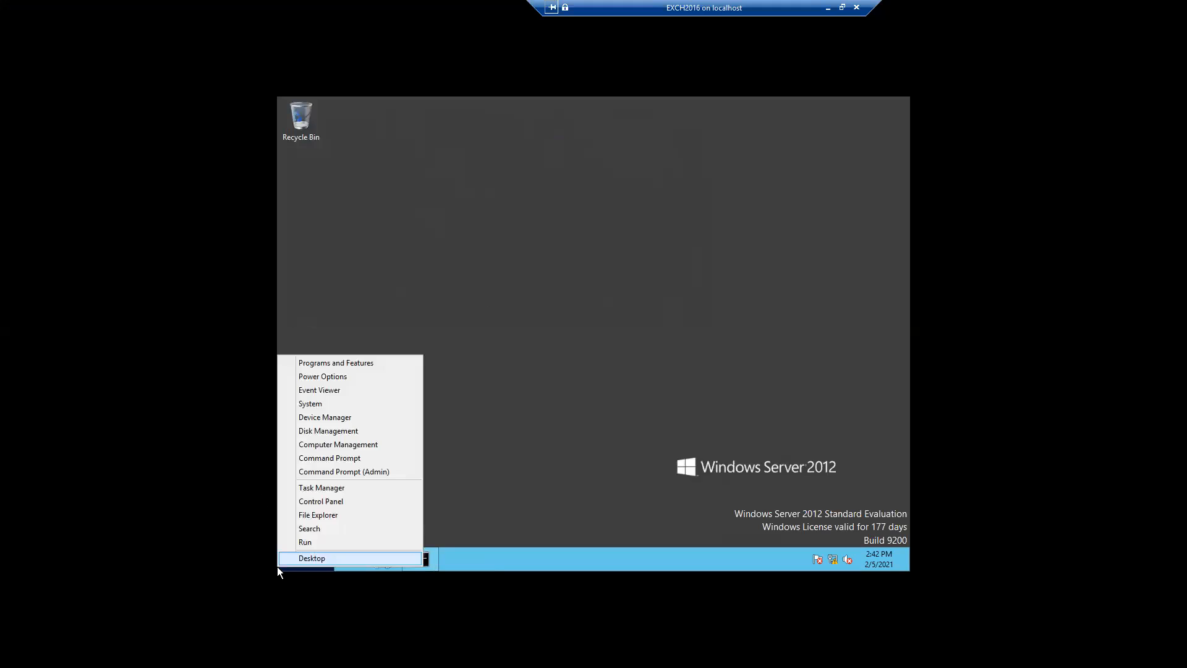
pyautogui.click(301, 541)
pyautogui.write('s')
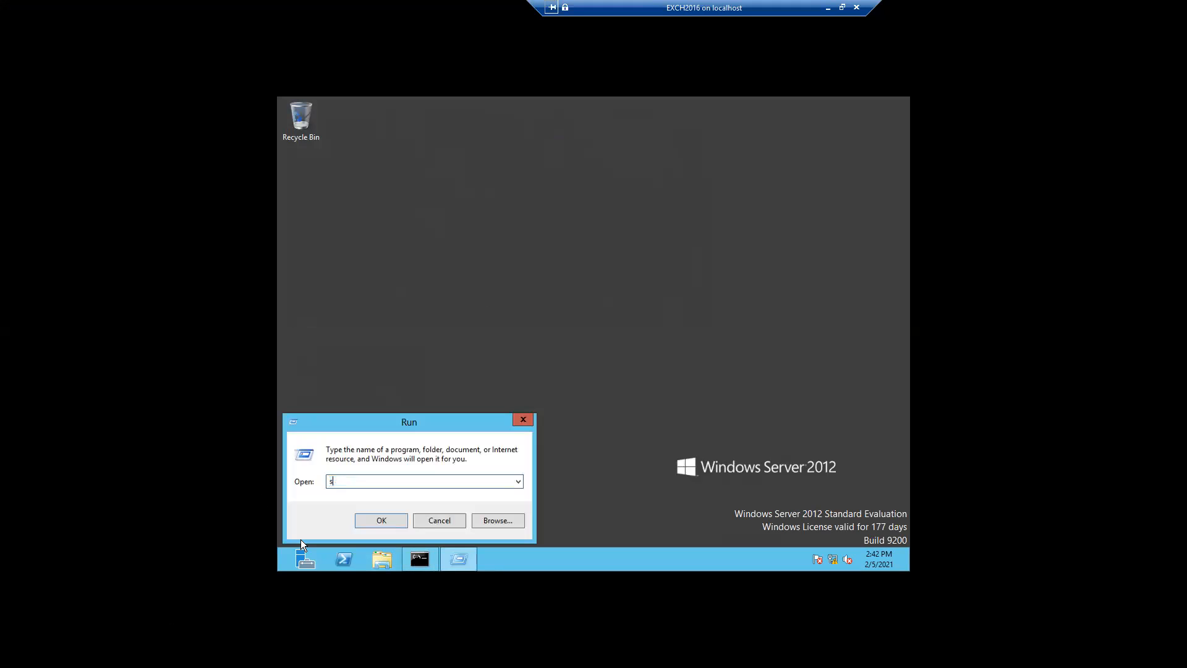
pyautogui.write('ervices')
pyautogui.write('c')
pyautogui.press('Return')
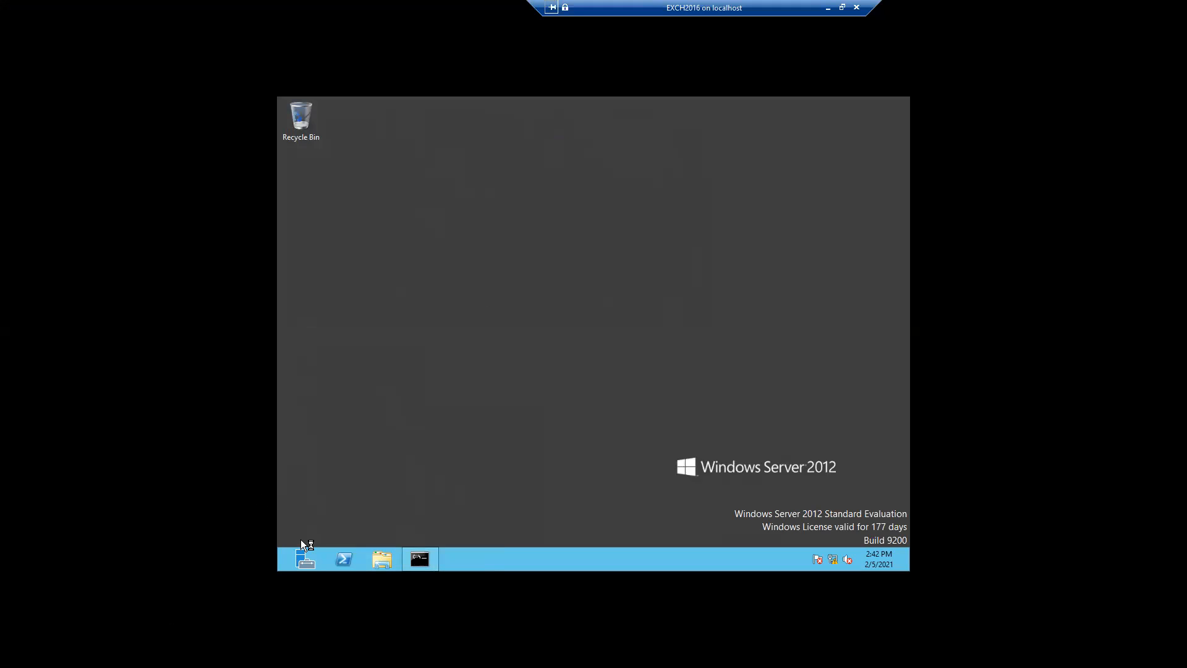
pyautogui.click(828, 7)
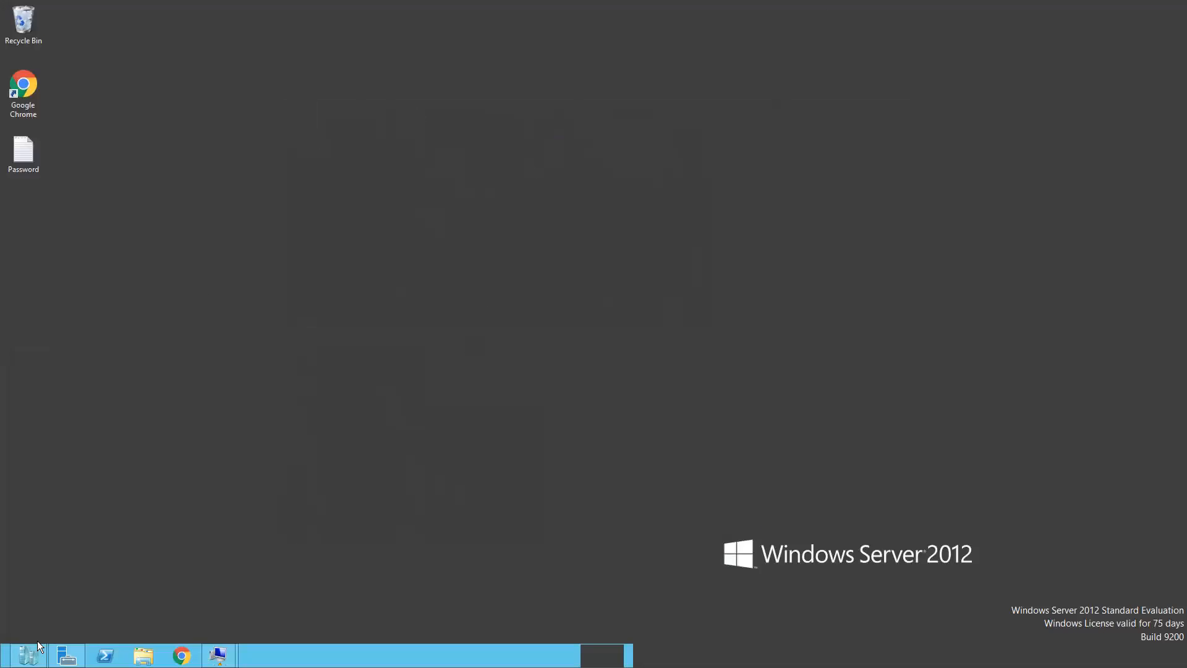
# Restore Hyper-V Manager and start the Client8-01 virtual machine from its context menu
pyautogui.moveTo(34, 649)
pyautogui.click(50, 599)
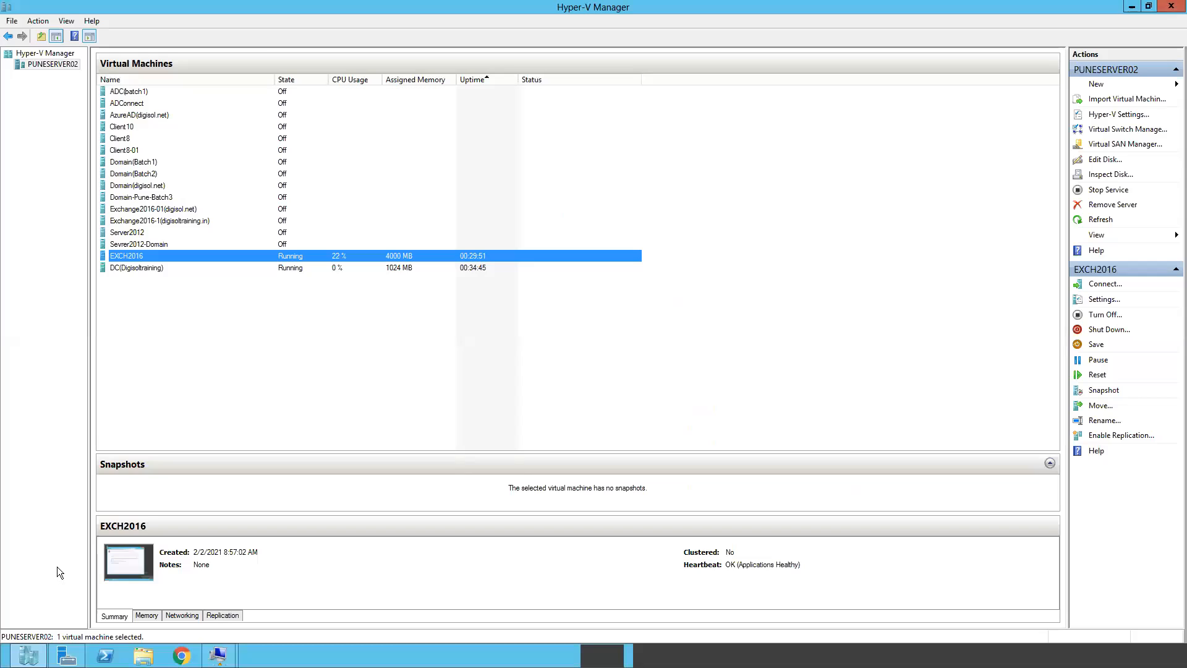
pyautogui.click(126, 152)
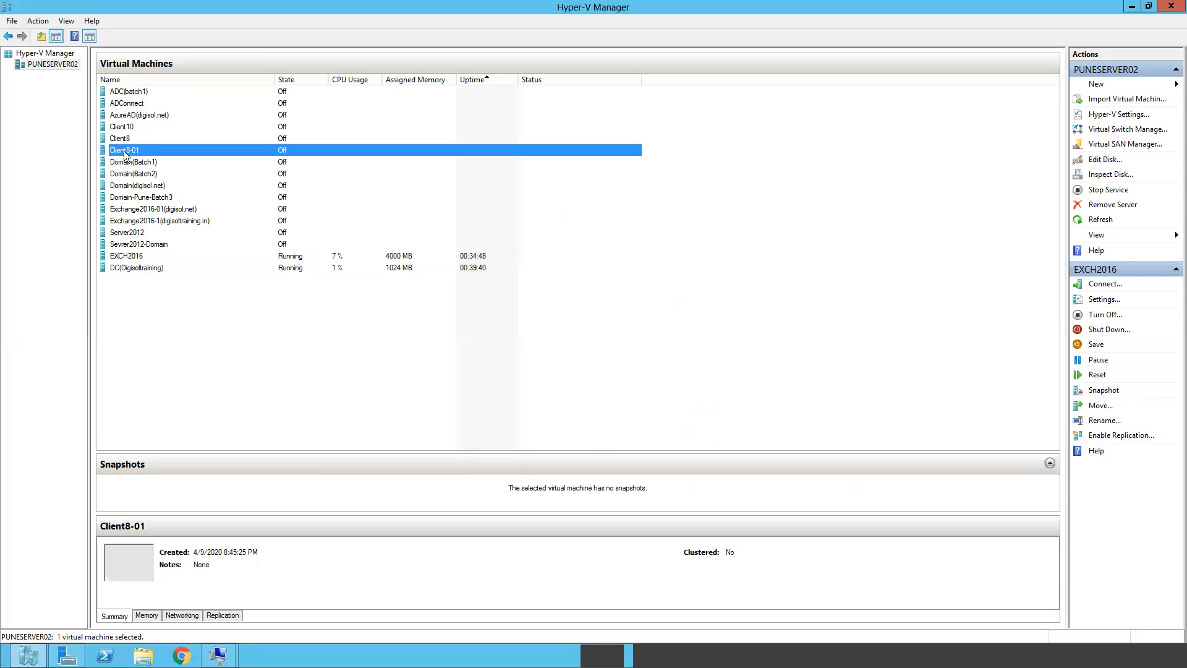
pyautogui.rightClick(124, 154)
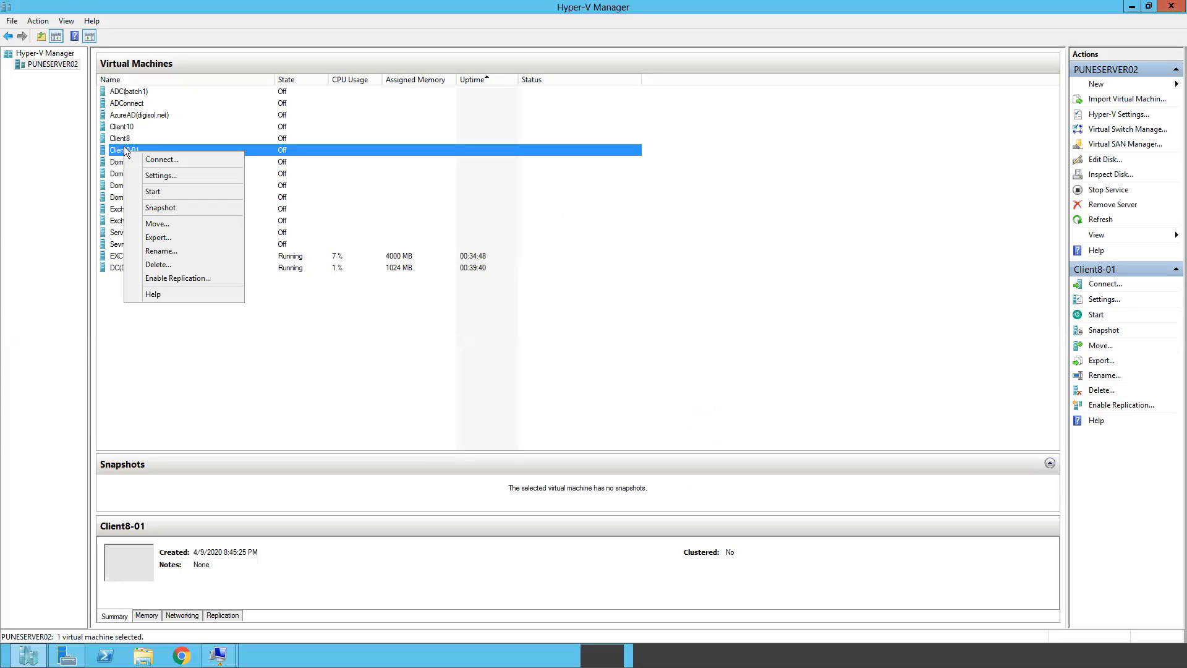
pyautogui.click(154, 192)
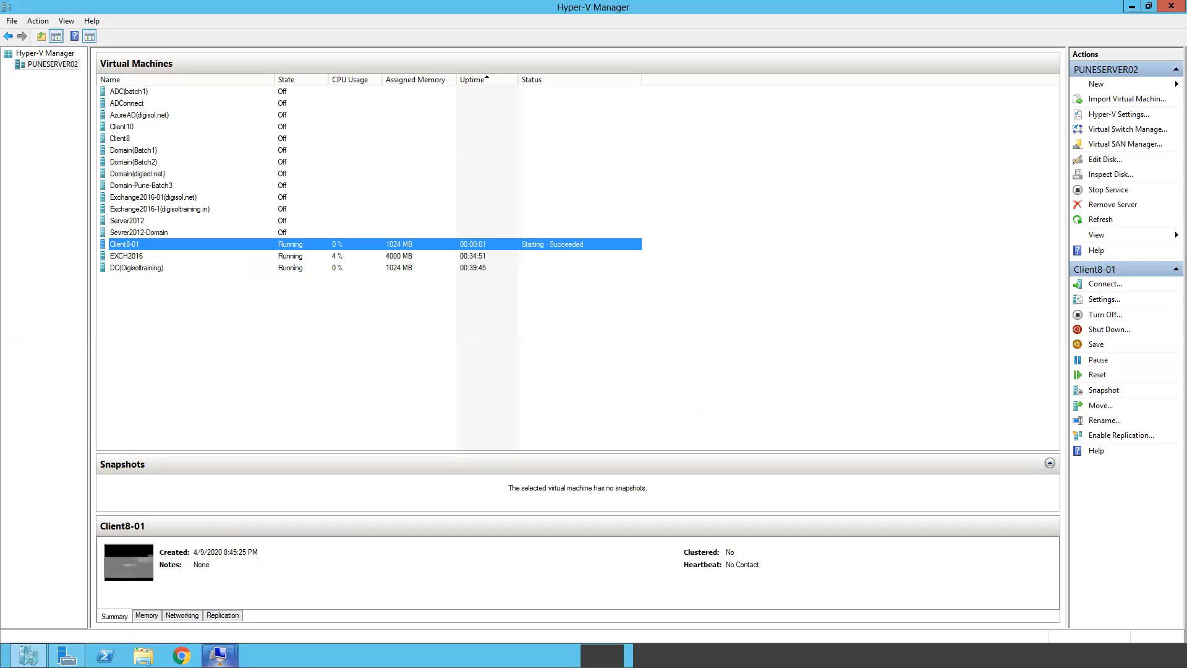
pyautogui.moveTo(220, 655)
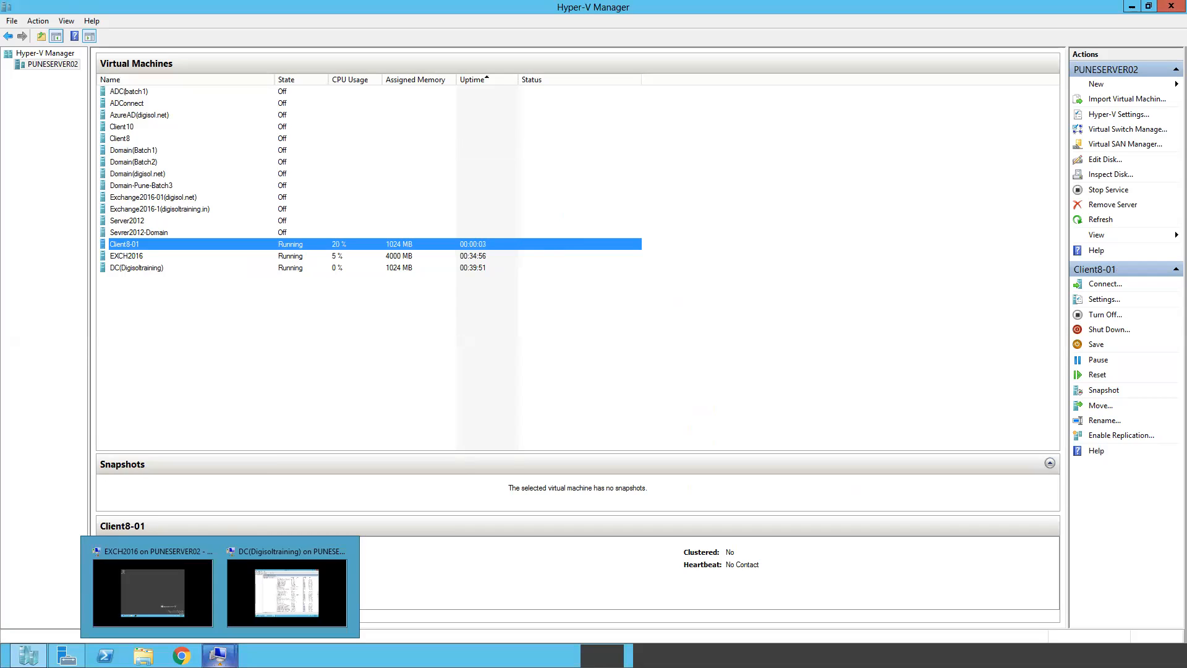
# Maximize Services, sort by Startup Type, widen the columns, and select Microsoft Exchange Compliance Audit
pyautogui.click(166, 583)
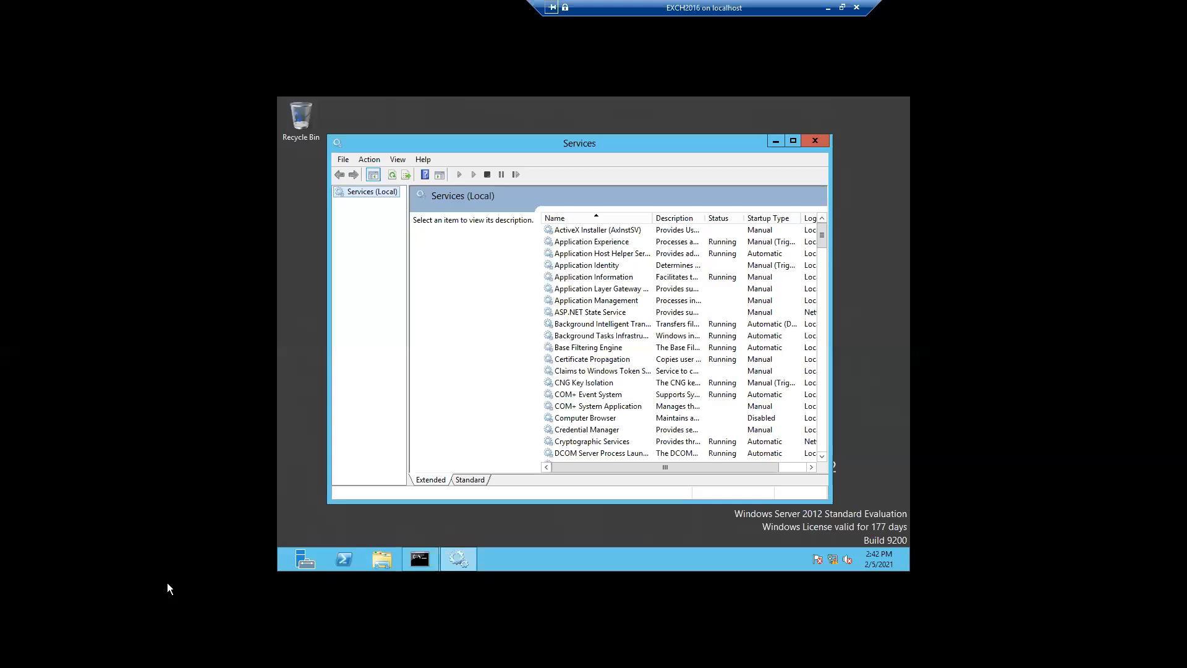
pyautogui.click(792, 141)
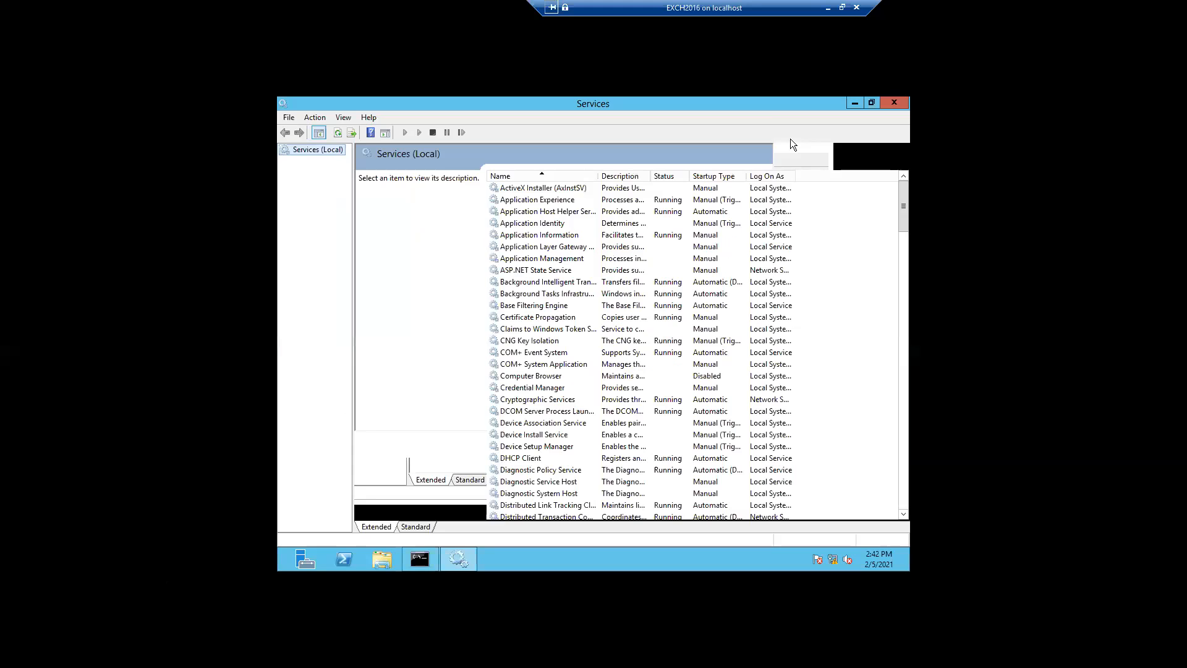
pyautogui.click(703, 177)
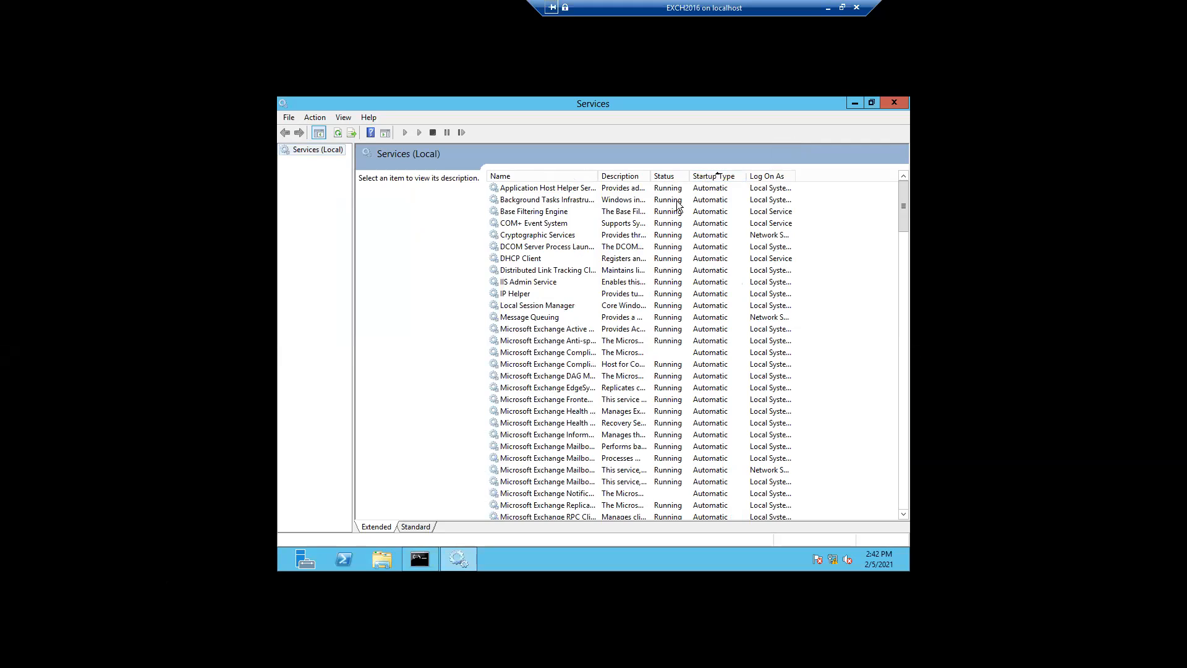
pyautogui.moveTo(688, 176); pyautogui.dragTo(782, 162)
pyautogui.moveTo(651, 169); pyautogui.dragTo(722, 162)
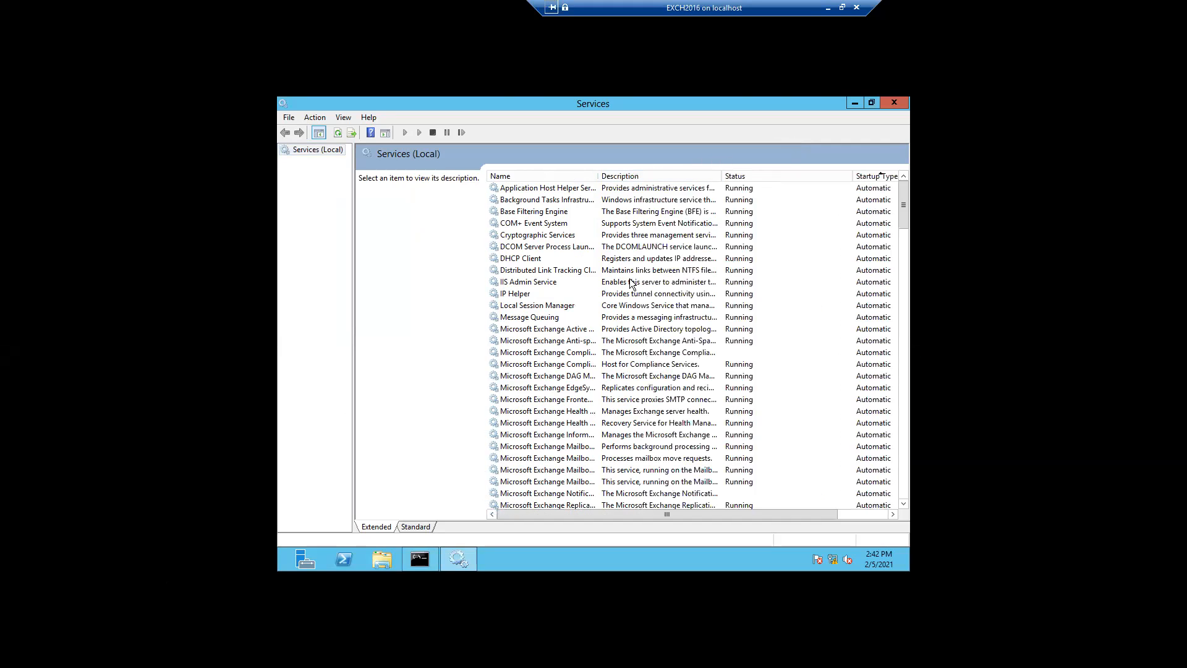
pyautogui.click(538, 353)
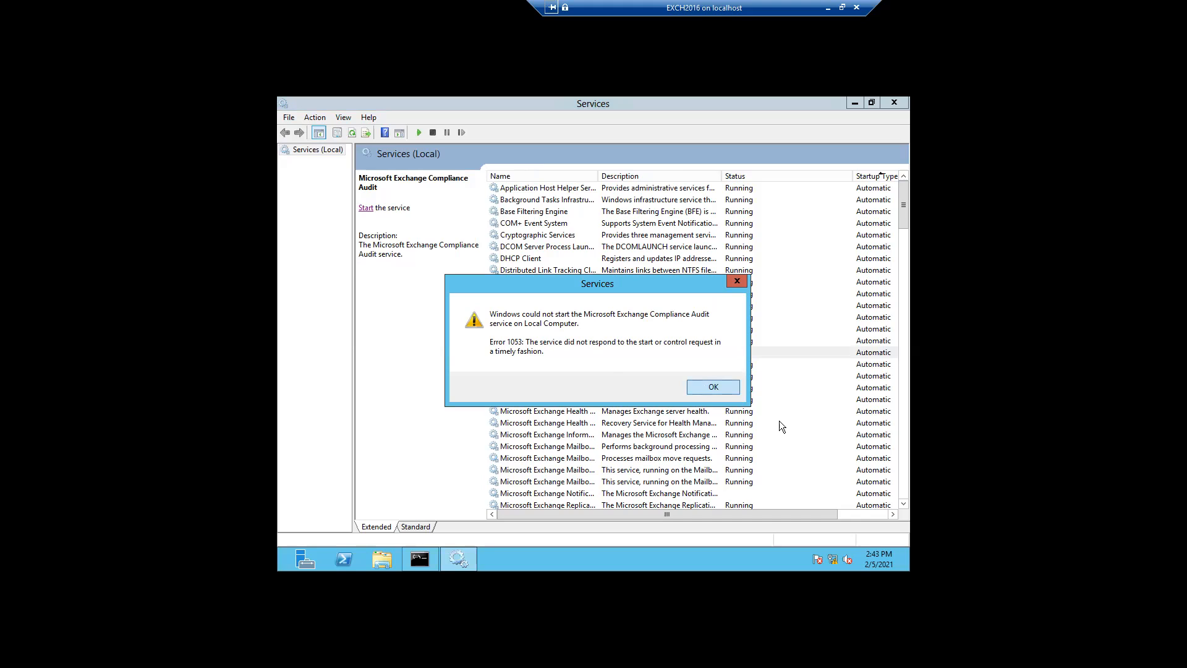
# Dismiss the Error 1053 message and widen the Description and Name columns
pyautogui.click(717, 388)
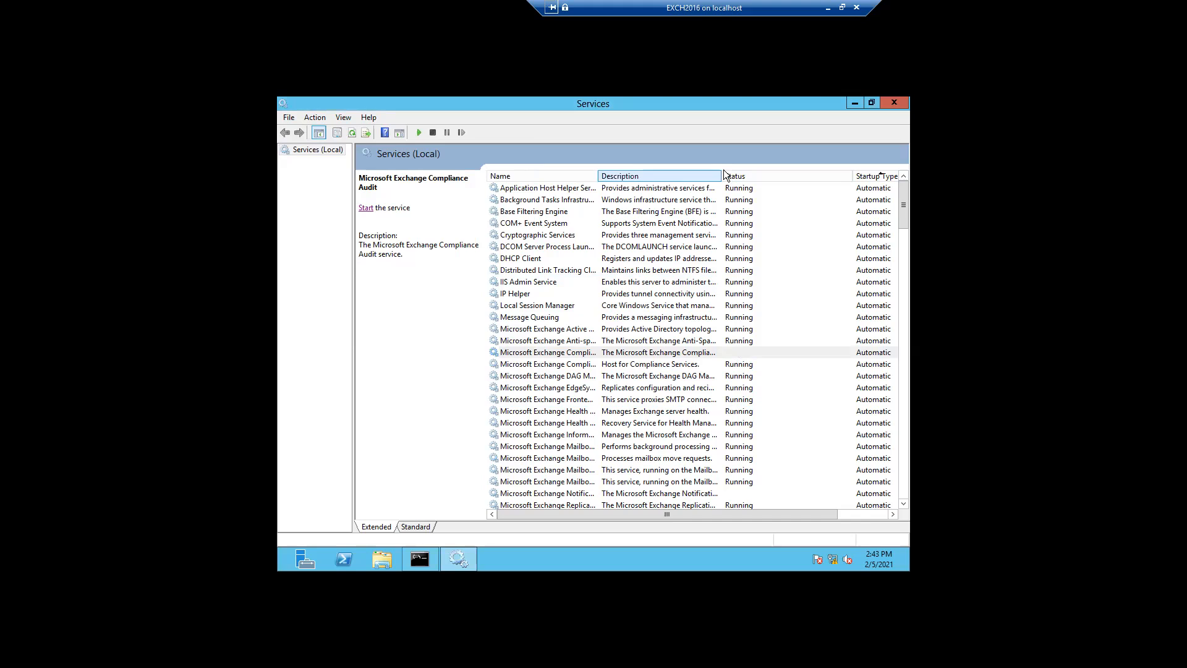
pyautogui.moveTo(782, 165); pyautogui.dragTo(789, 165)
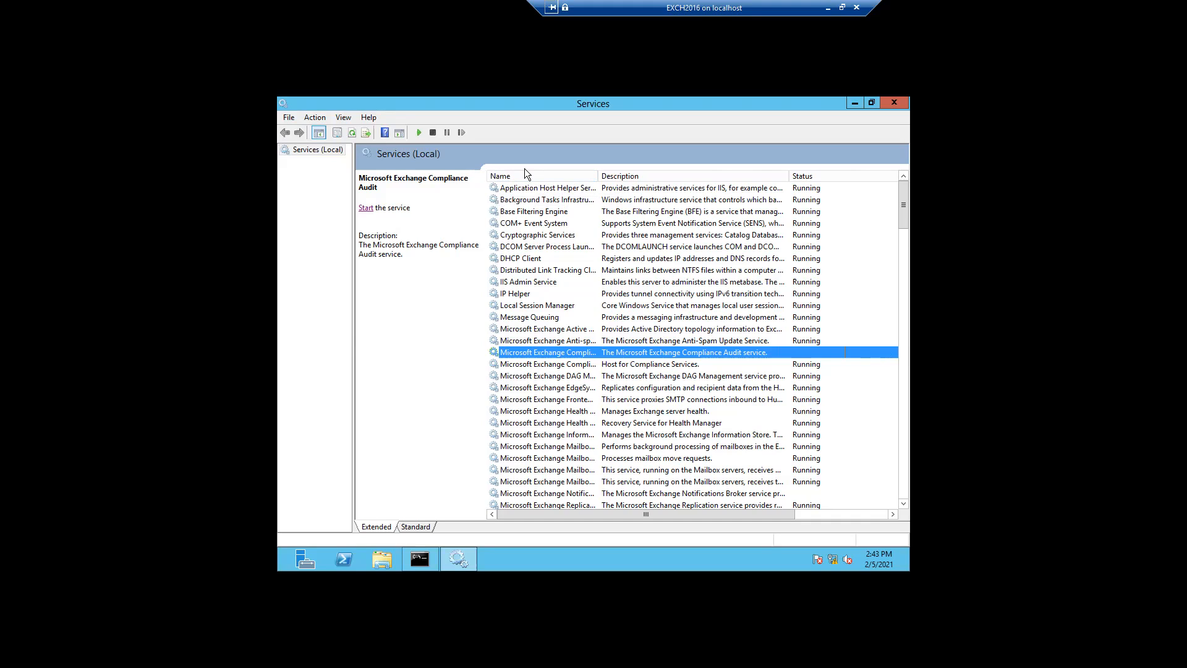
pyautogui.moveTo(597, 173); pyautogui.dragTo(641, 169)
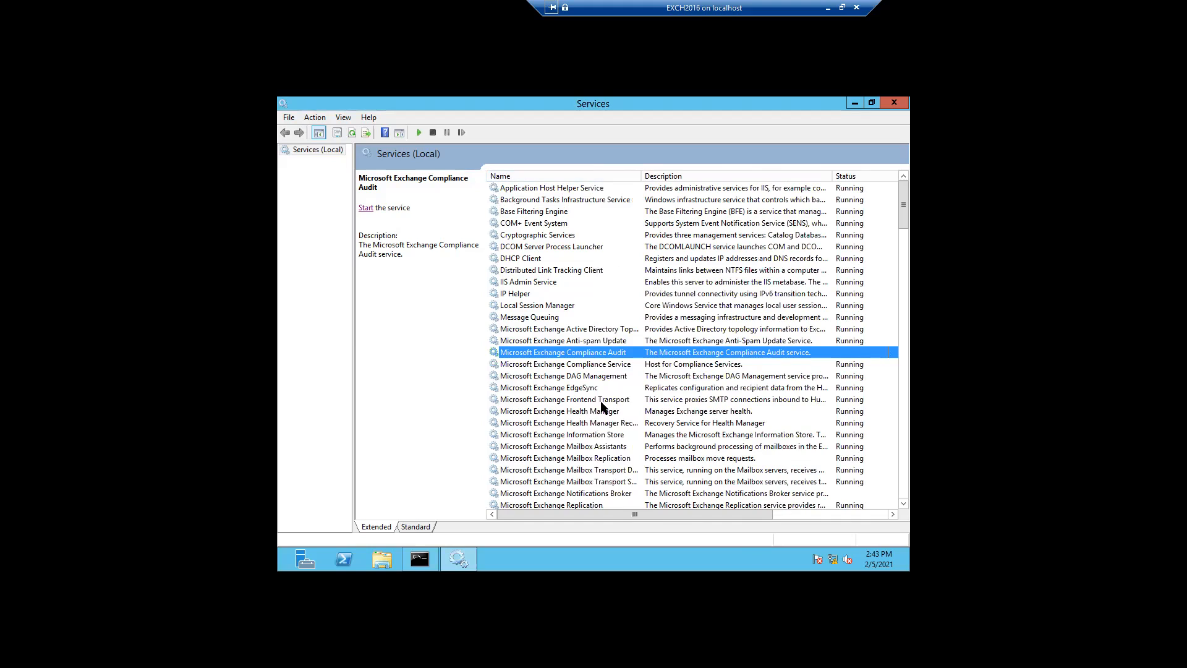
# Scroll through the services list, then minimize the Services console
pyautogui.click(903, 503)
pyautogui.click(904, 503)
pyautogui.click(904, 503)
pyautogui.click(904, 503)
pyautogui.click(904, 503)
pyautogui.click(904, 503)
pyautogui.click(904, 503)
pyautogui.click(903, 504)
pyautogui.click(904, 503)
pyautogui.click(904, 503)
pyautogui.click(904, 503)
pyautogui.click(904, 503)
pyautogui.click(904, 503)
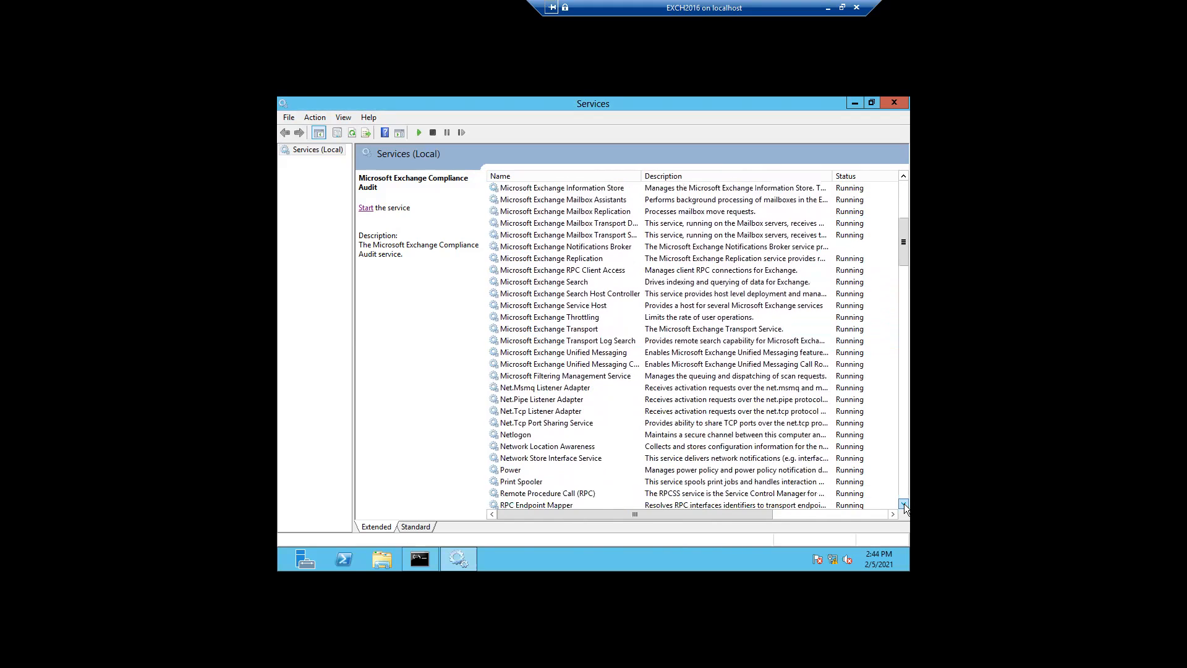
pyautogui.click(850, 103)
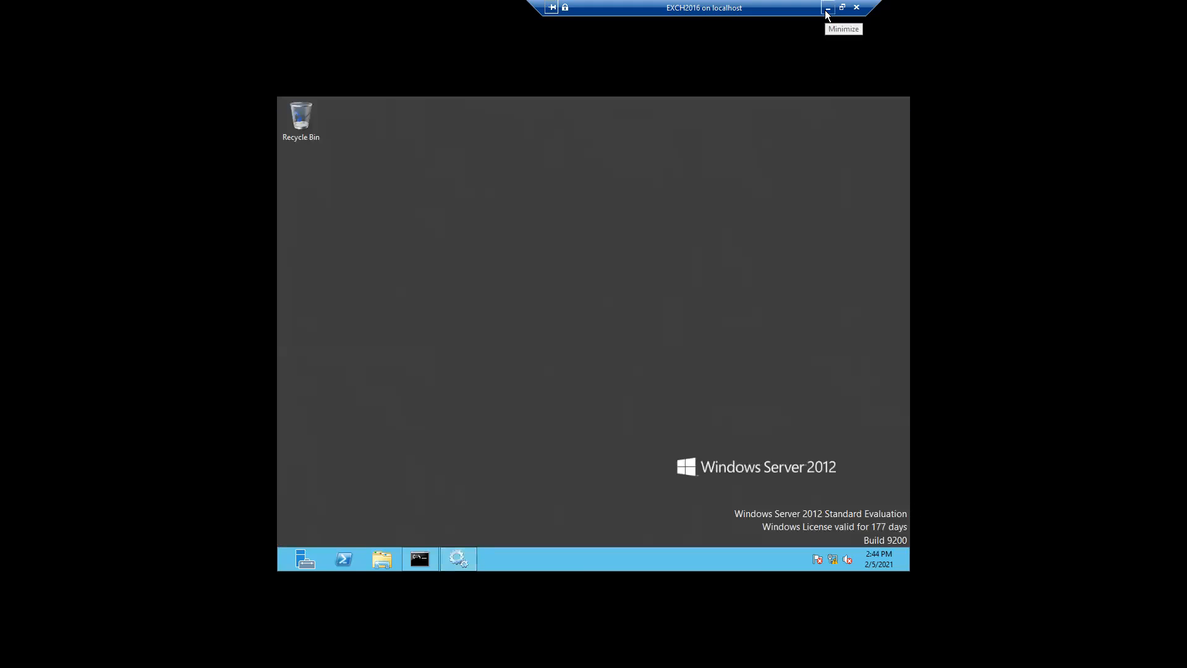
# Set the EXCH2016 session aside and connect to Client8-01 from Hyper-V Manager
pyautogui.click(827, 9)
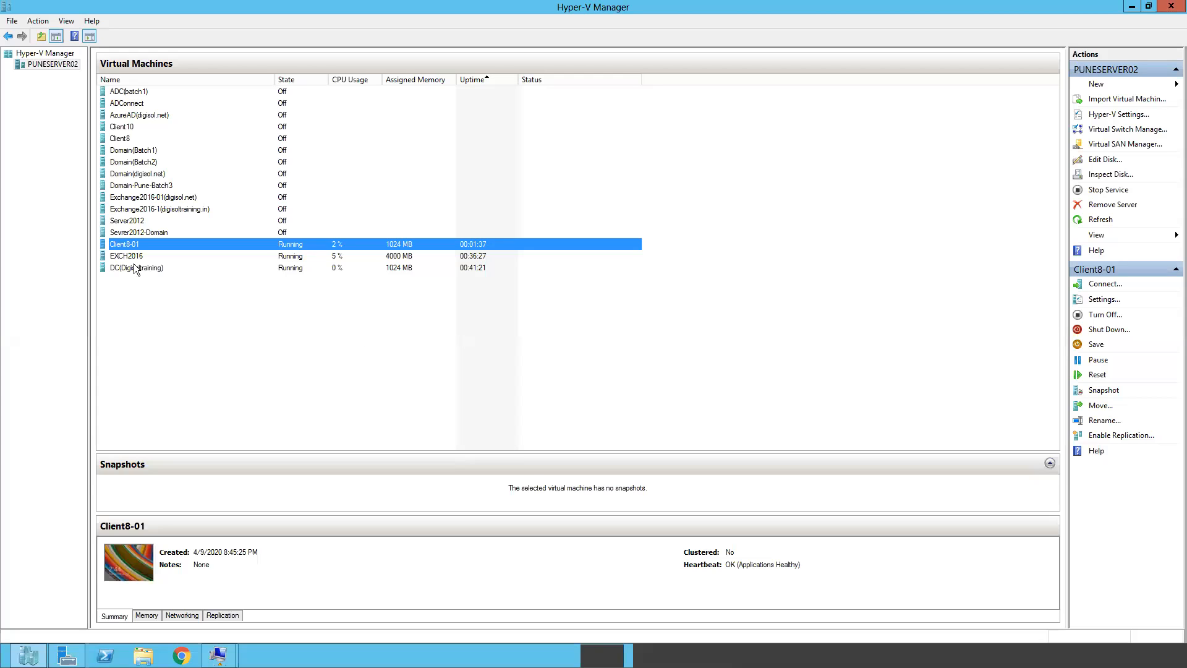
pyautogui.rightClick(131, 246)
pyautogui.click(159, 251)
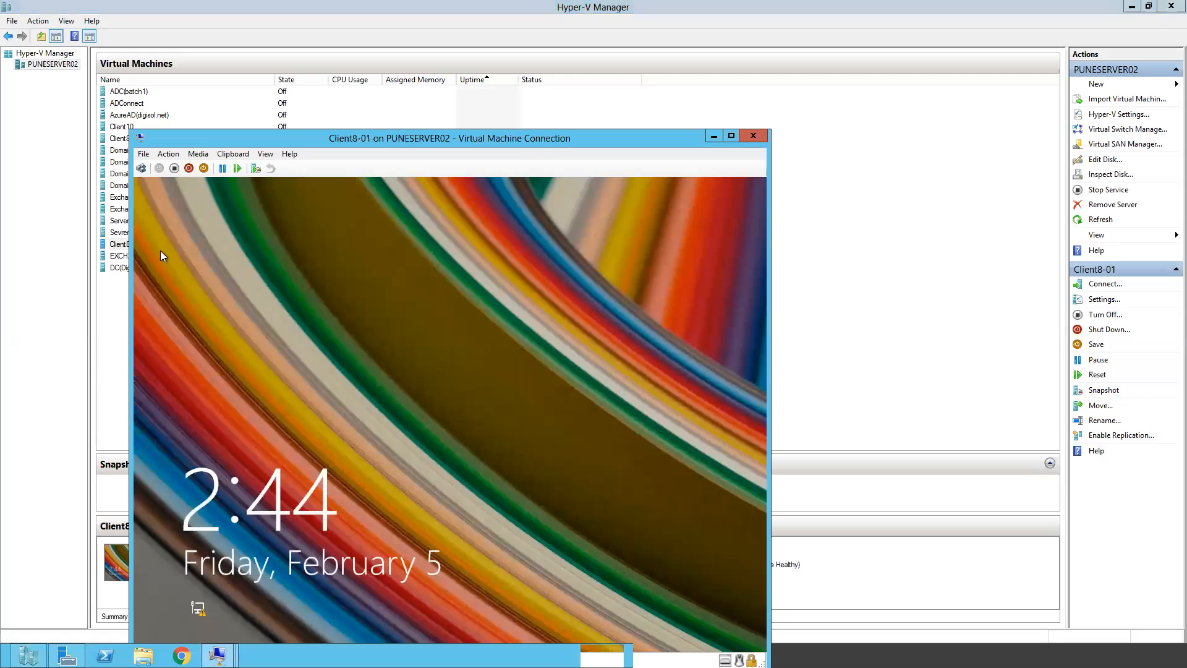
# Send Ctrl+Alt+Delete, sign in with the domain user's password, and switch to full screen
pyautogui.click(167, 154)
pyautogui.click(177, 168)
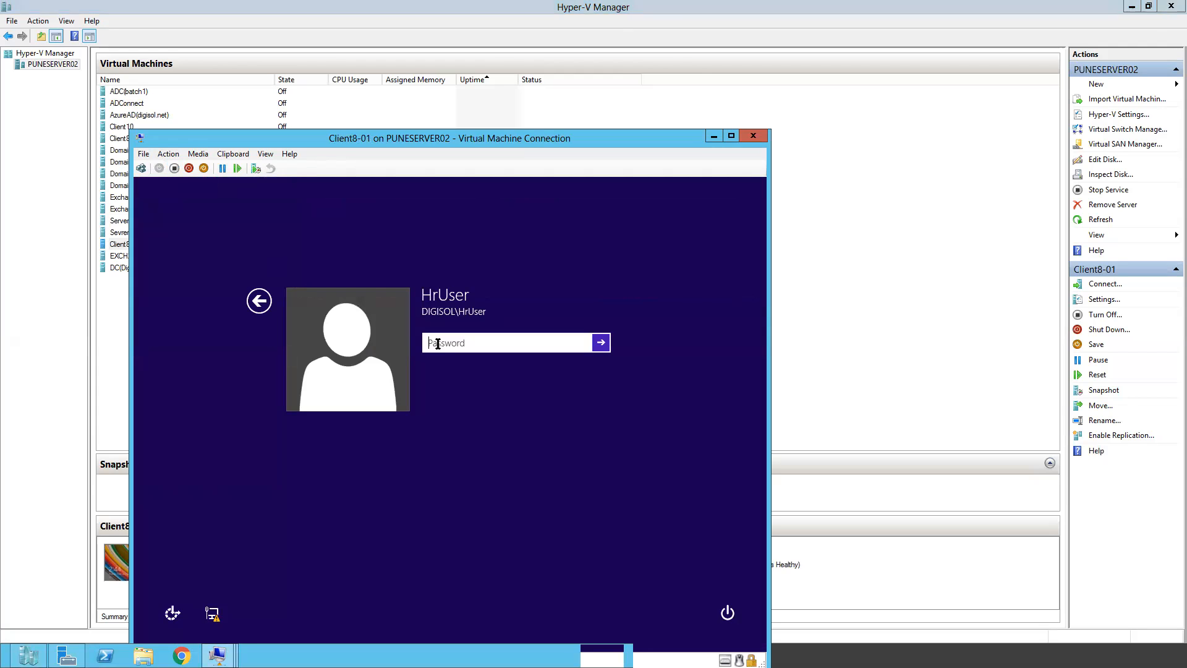
pyautogui.write('P')
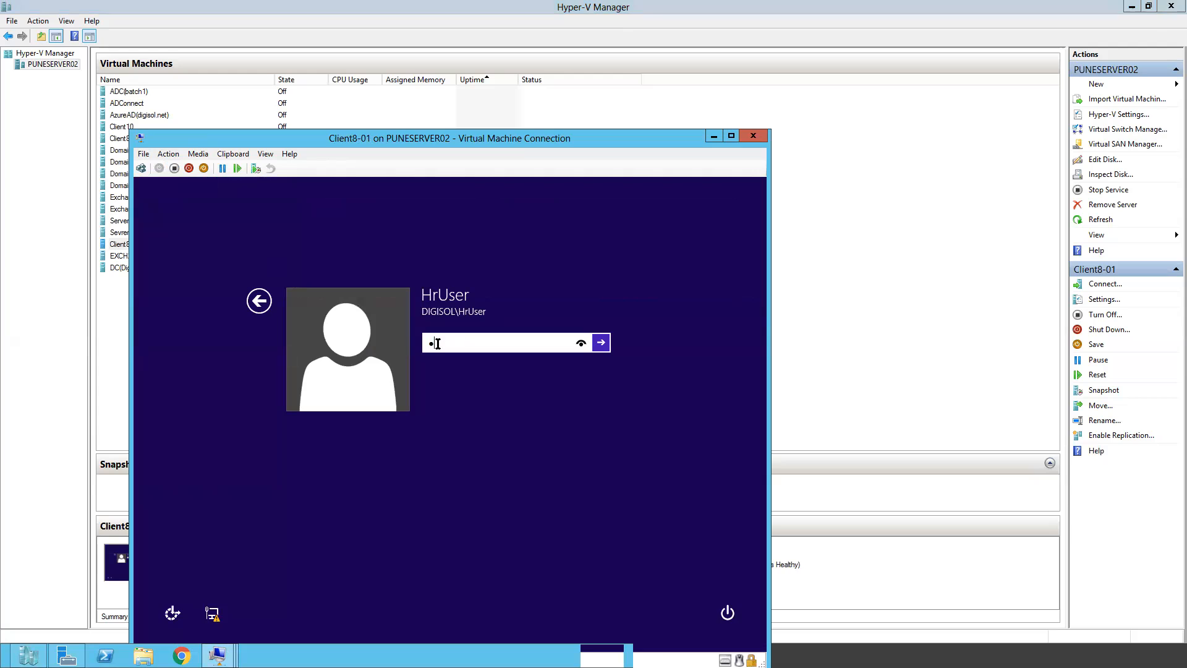
pyautogui.press('BackSpace')
pyautogui.write('P@ssw0rd123')
pyautogui.press('Return')
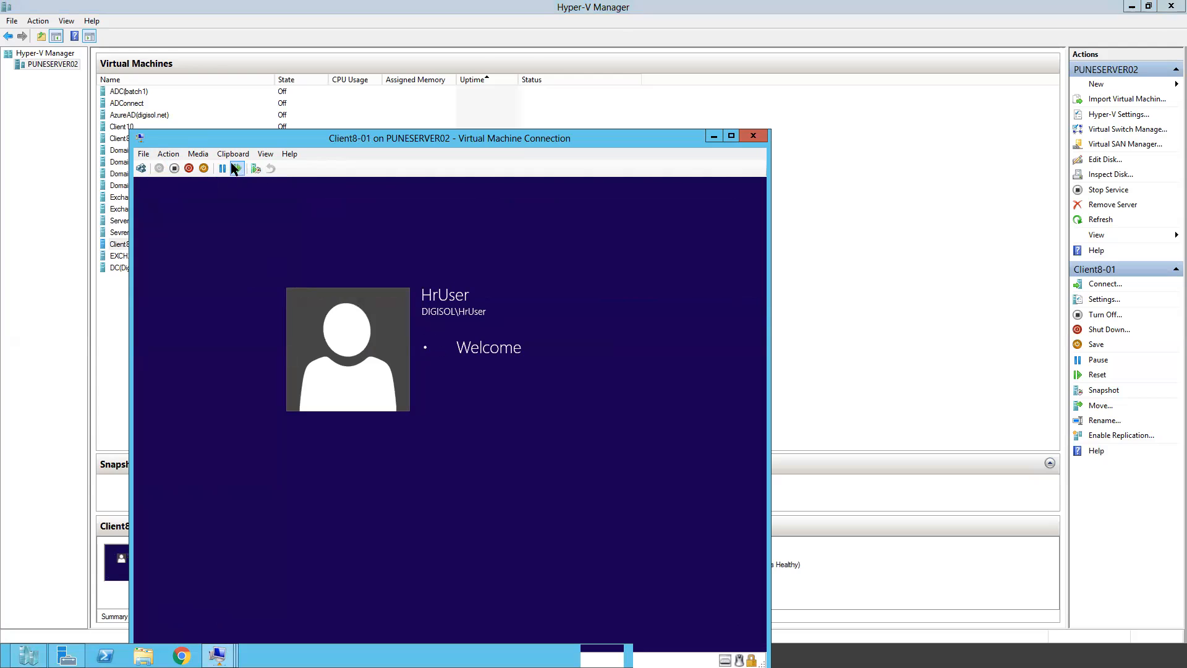
pyautogui.click(265, 154)
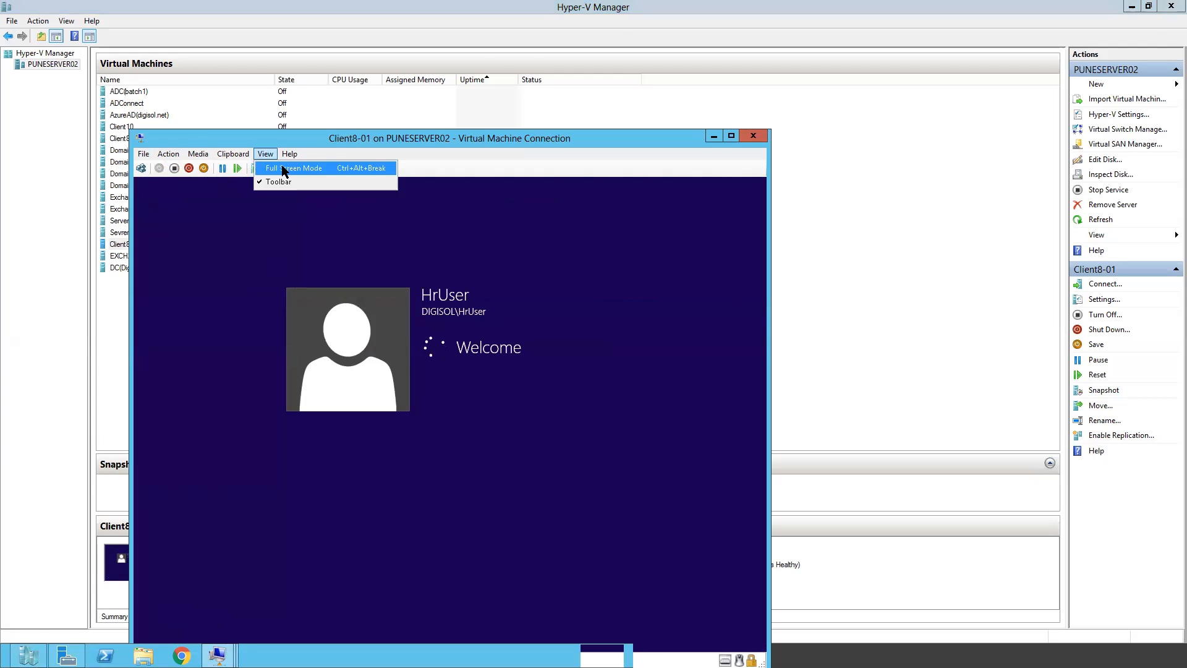
pyautogui.click(285, 167)
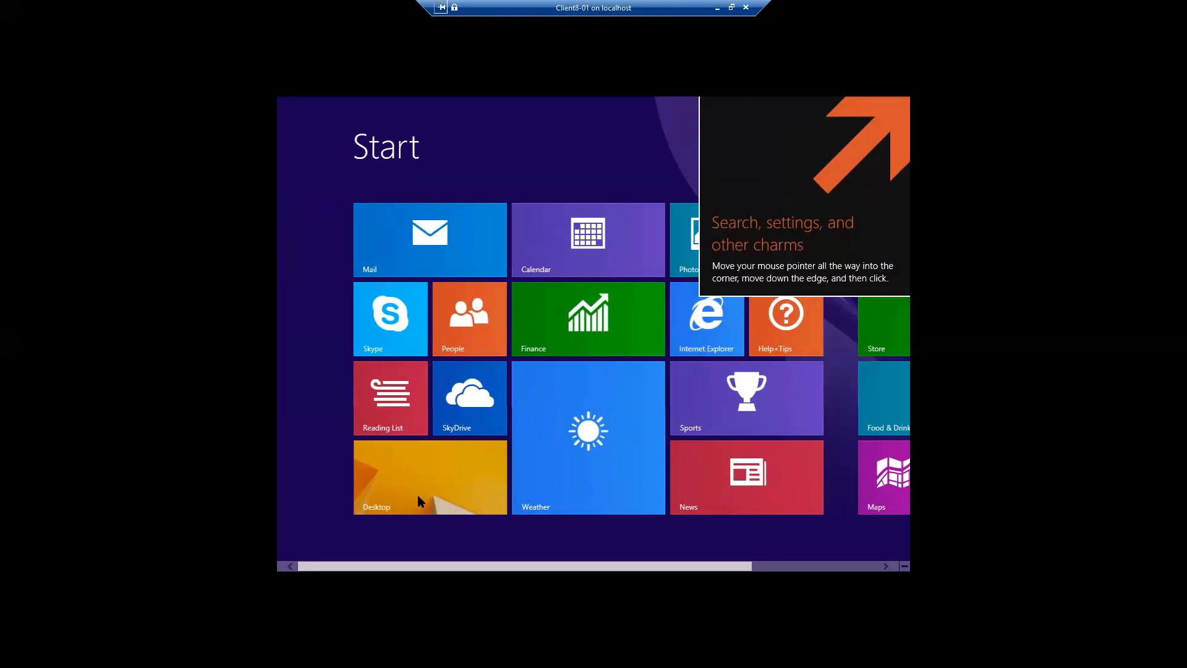
# Leave full screen and switch Client8-01's network adapter to Internal Virtual Switch, applying the change
pyautogui.click(437, 476)
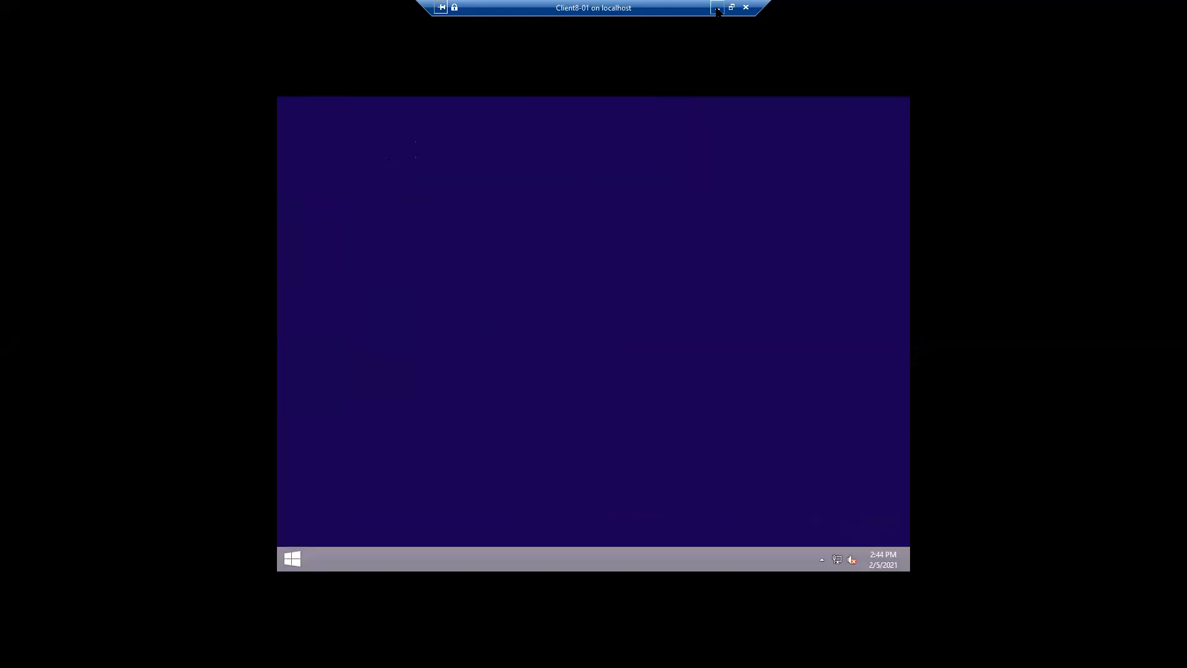
pyautogui.click(717, 8)
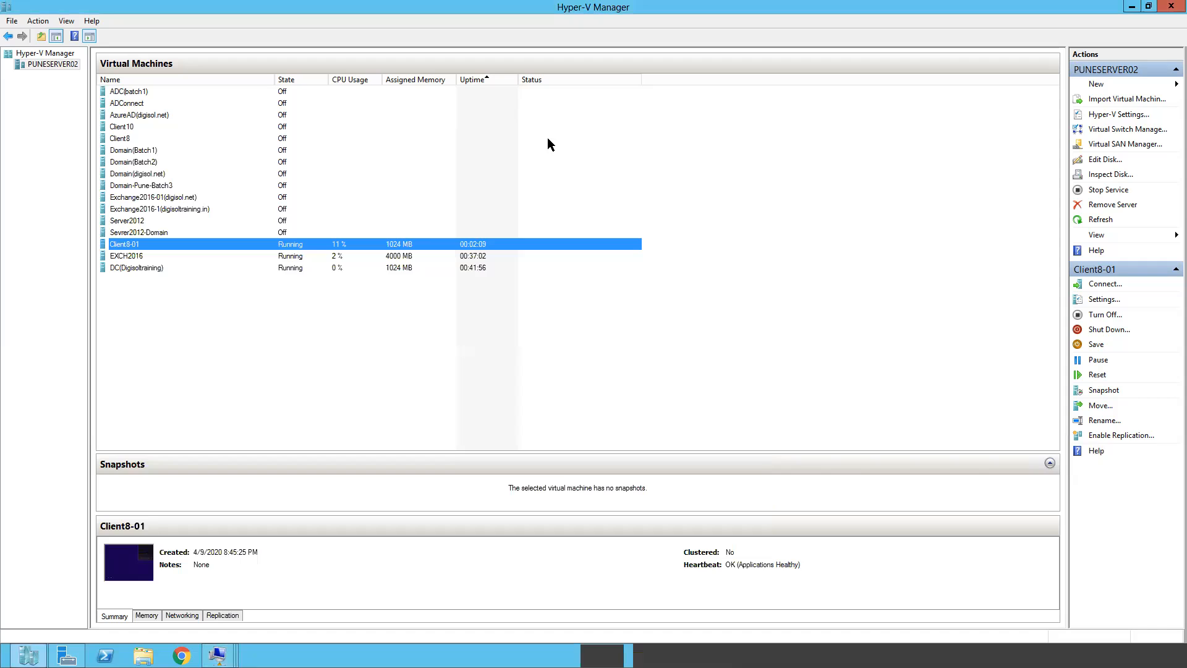
pyautogui.rightClick(138, 248)
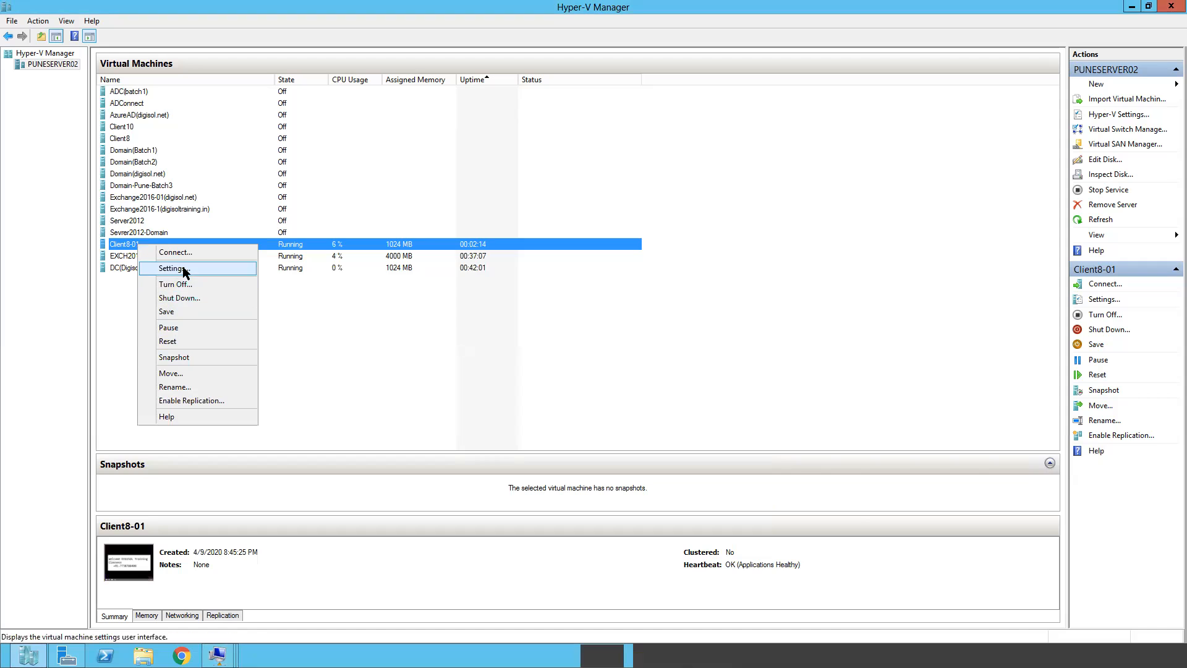
pyautogui.click(182, 268)
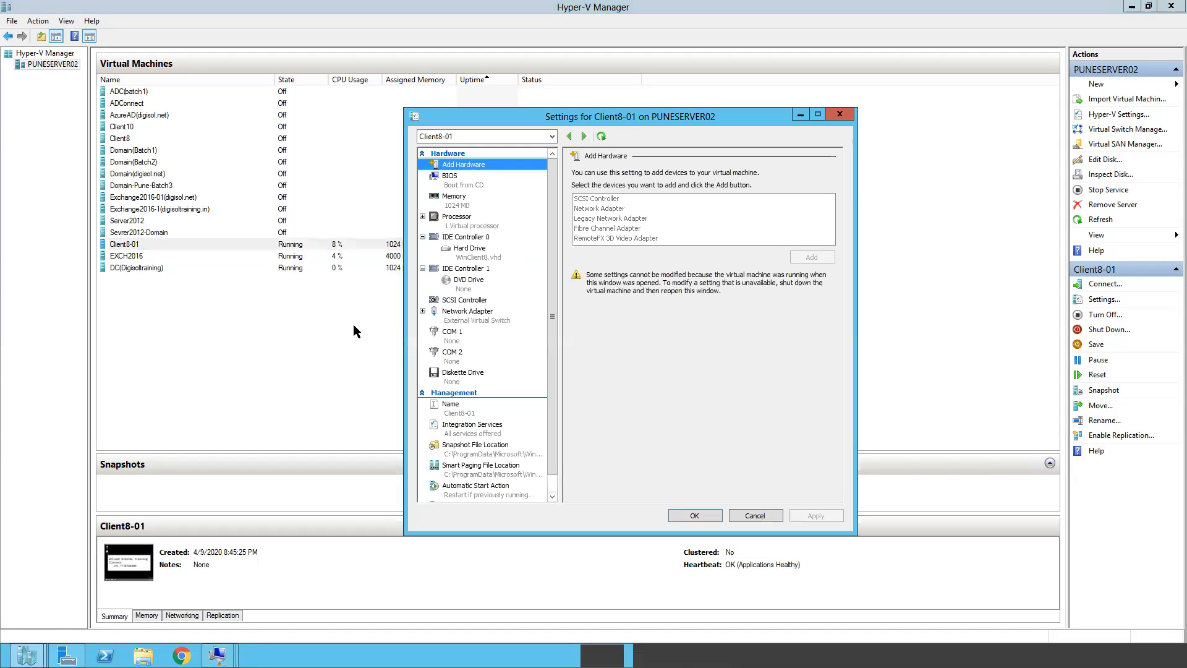
pyautogui.click(462, 324)
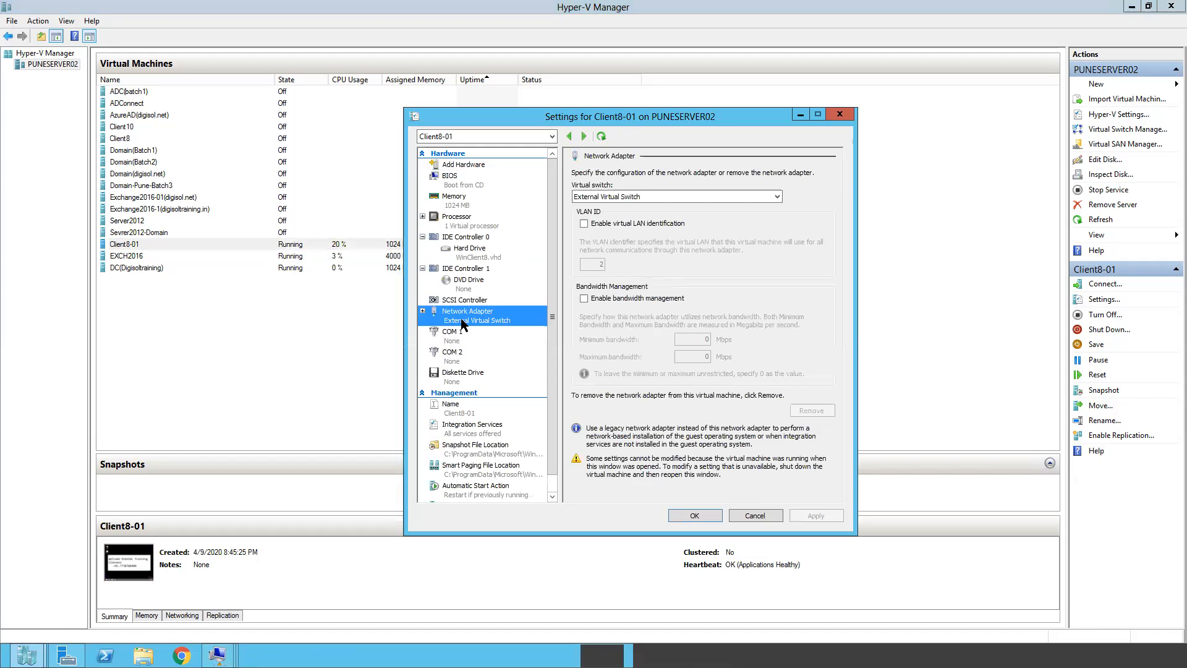
pyautogui.click(656, 197)
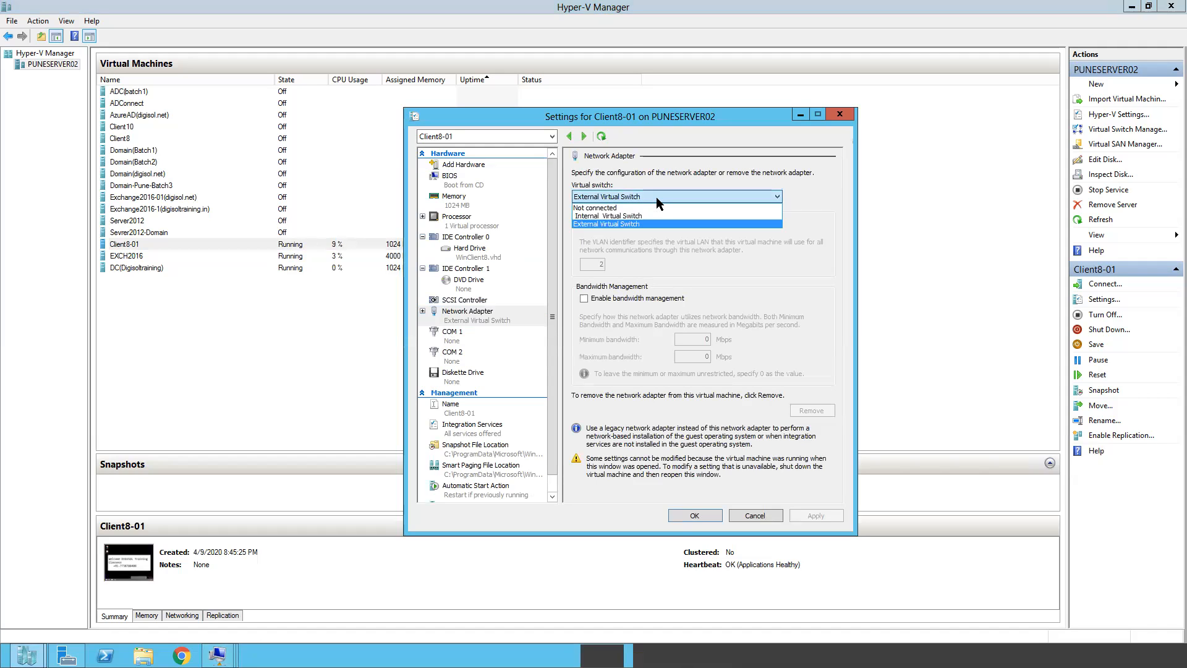
pyautogui.click(621, 215)
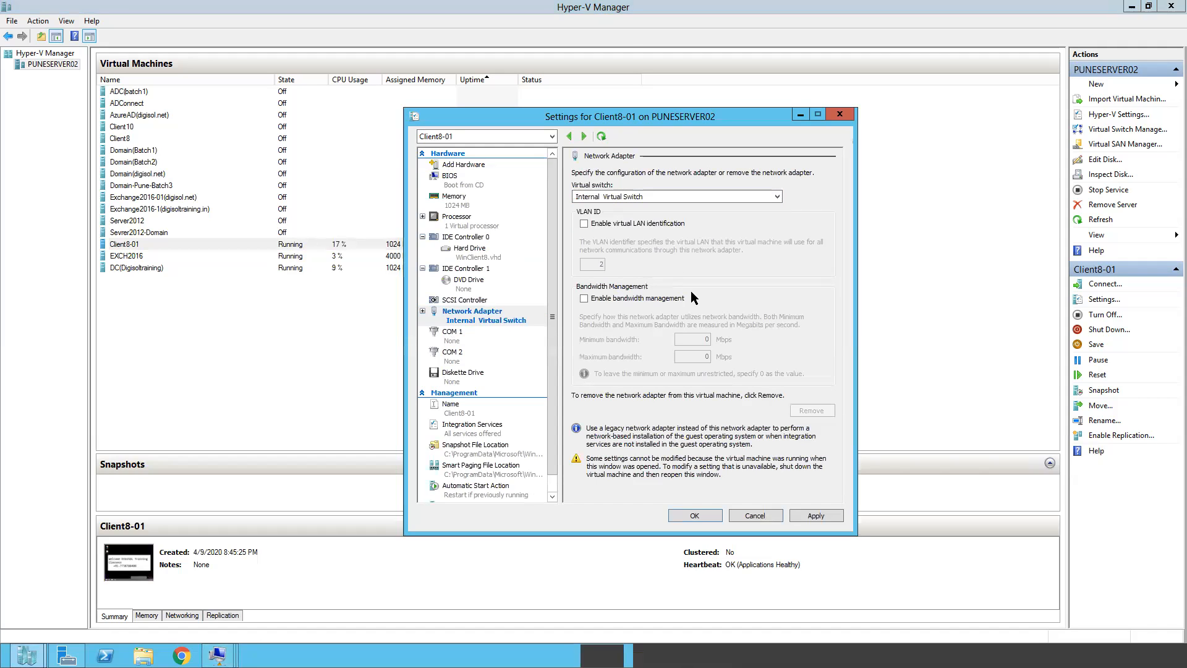
pyautogui.click(811, 513)
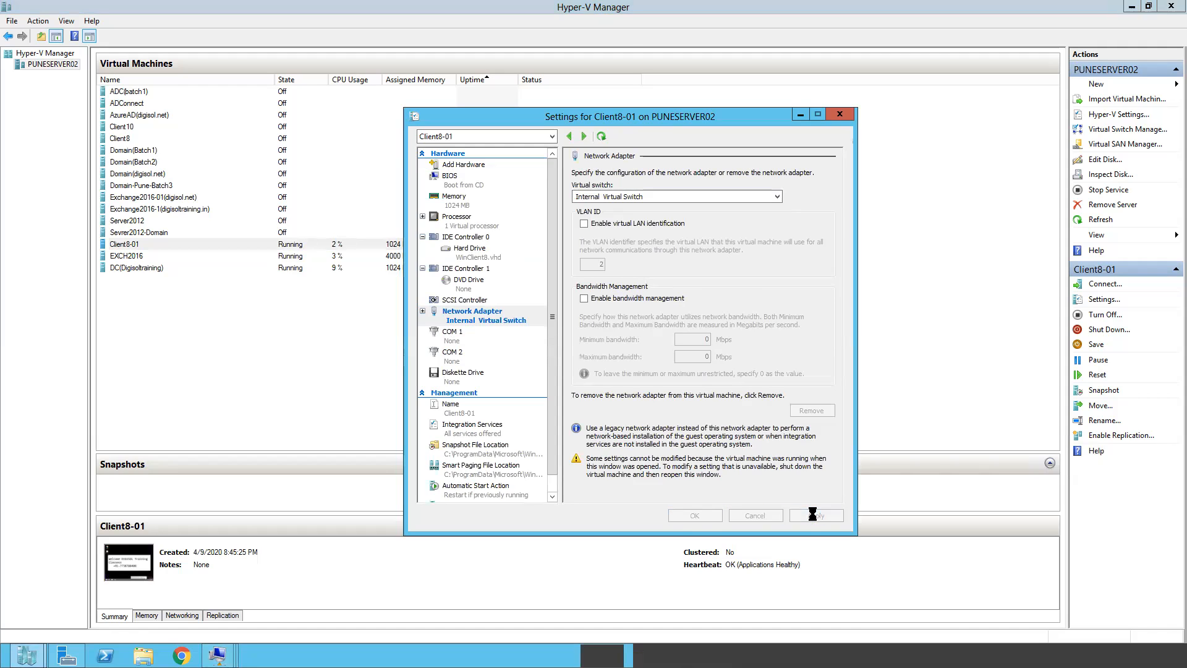
pyautogui.click(681, 514)
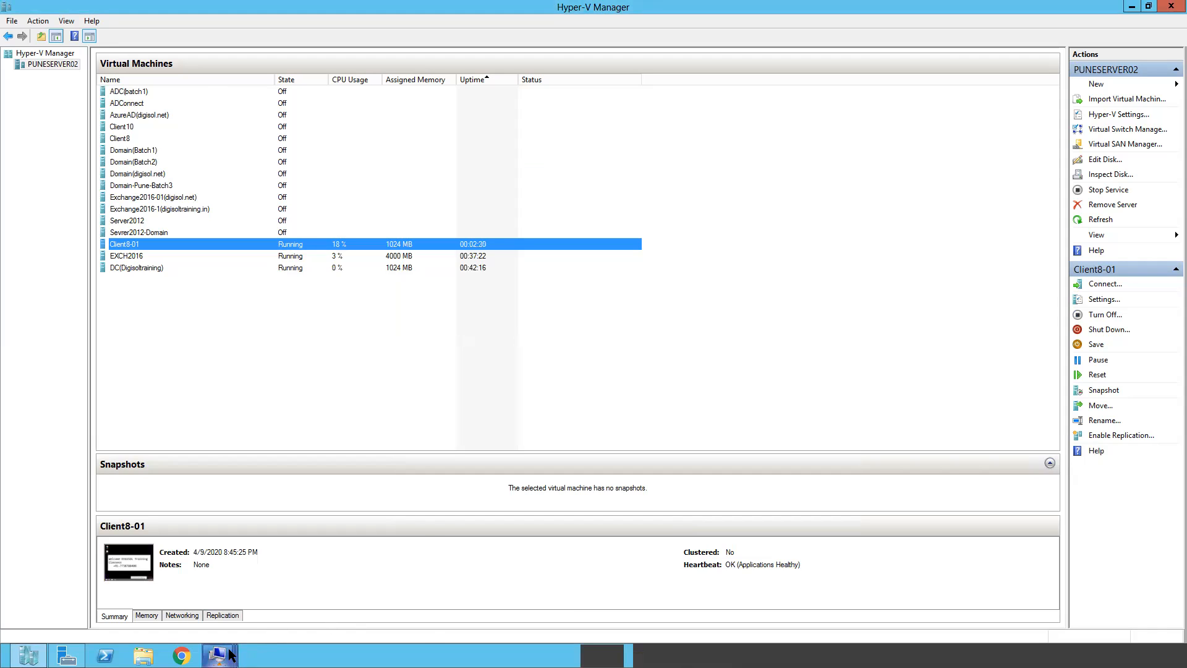
# On Client8-01, open Ethernet 3 Properties via Network and Sharing Center's adapter list
pyautogui.moveTo(229, 654)
pyautogui.click(353, 593)
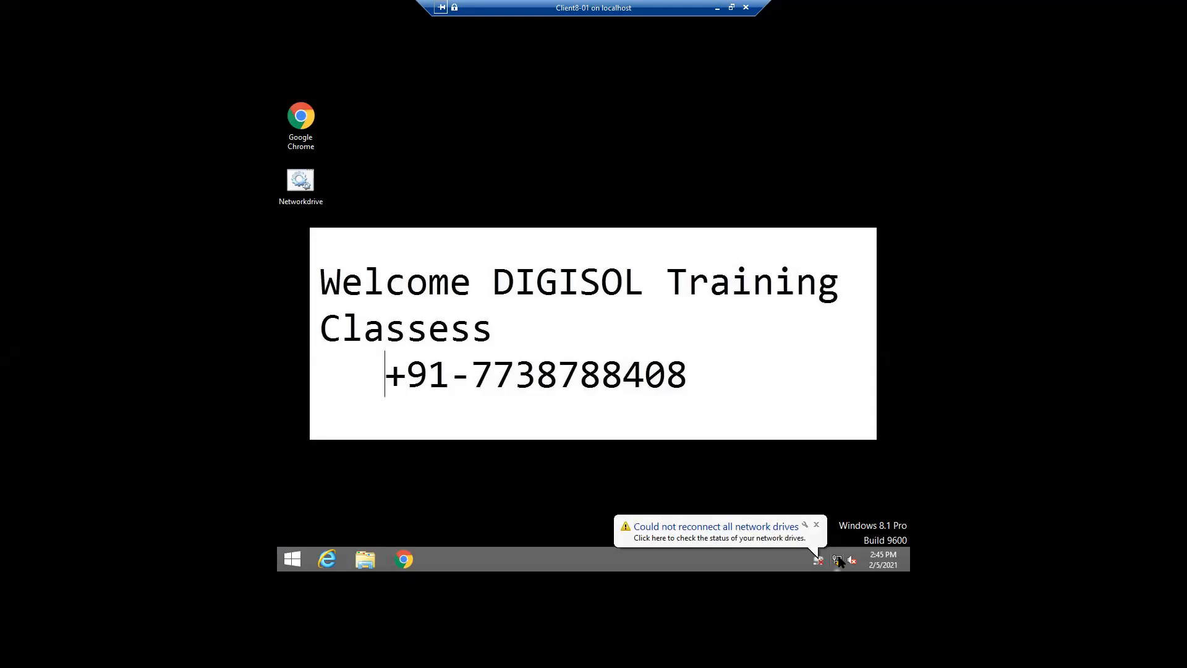
pyautogui.rightClick(838, 560)
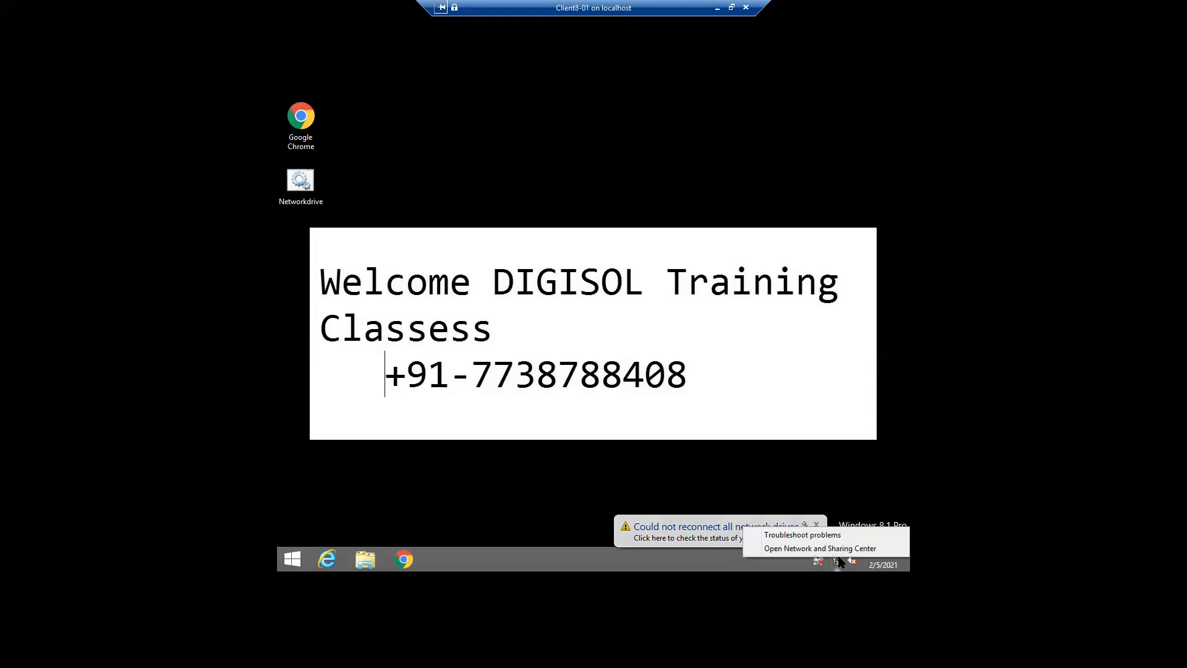
pyautogui.click(768, 548)
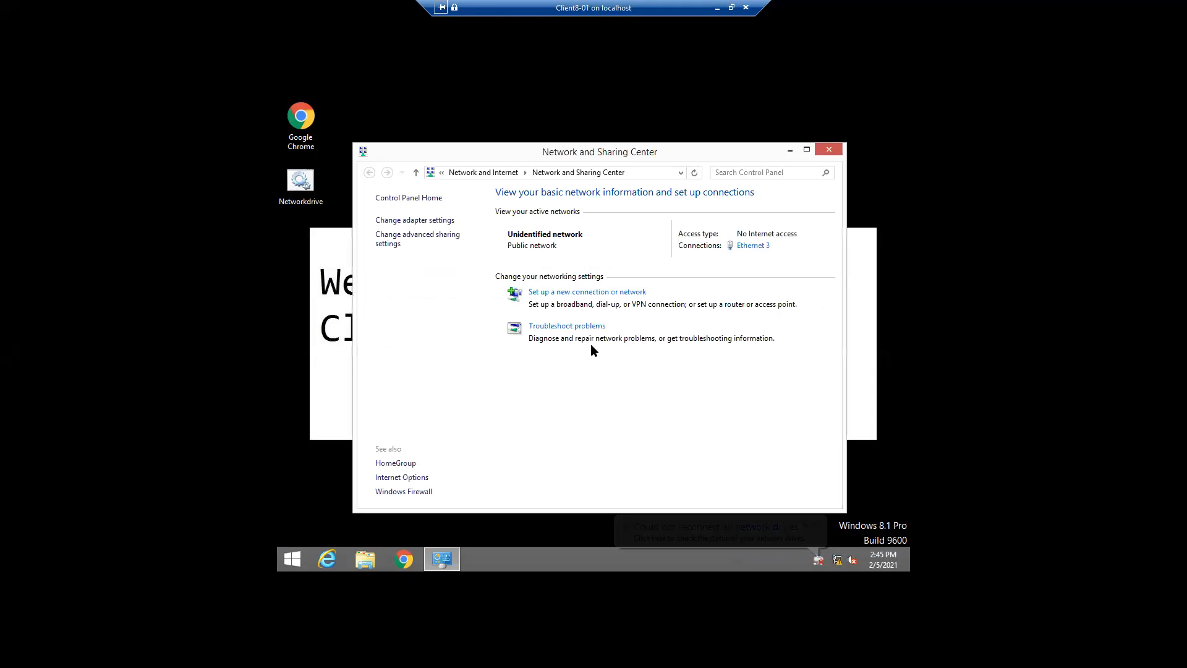
pyautogui.click(405, 222)
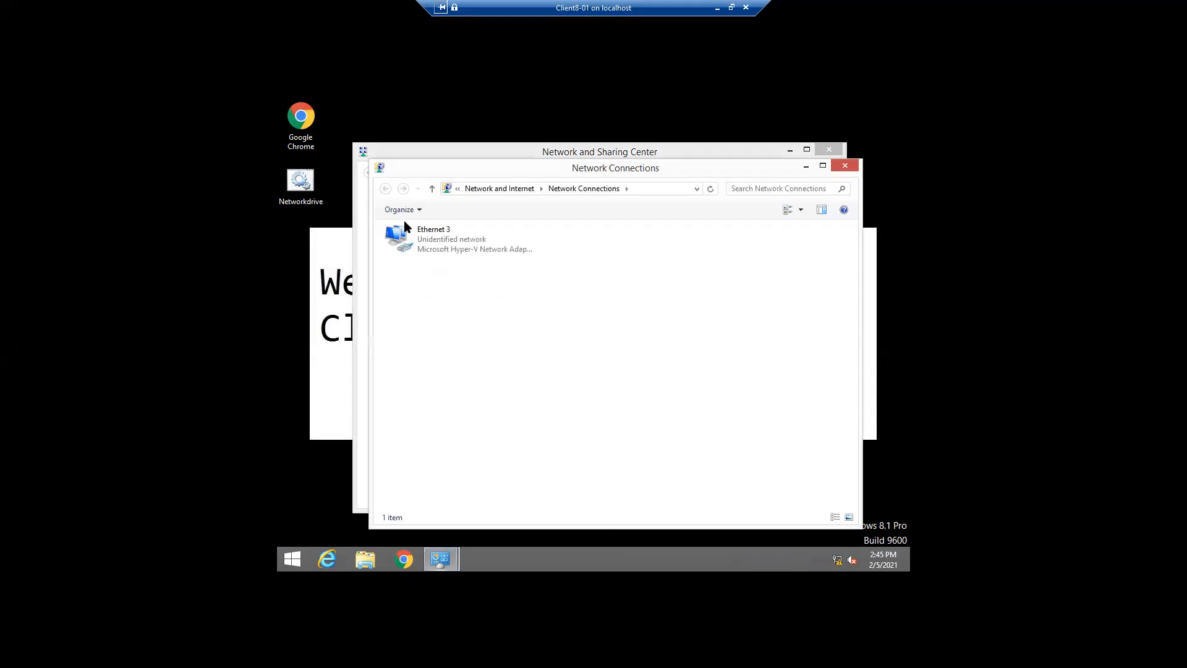
pyautogui.click(439, 245)
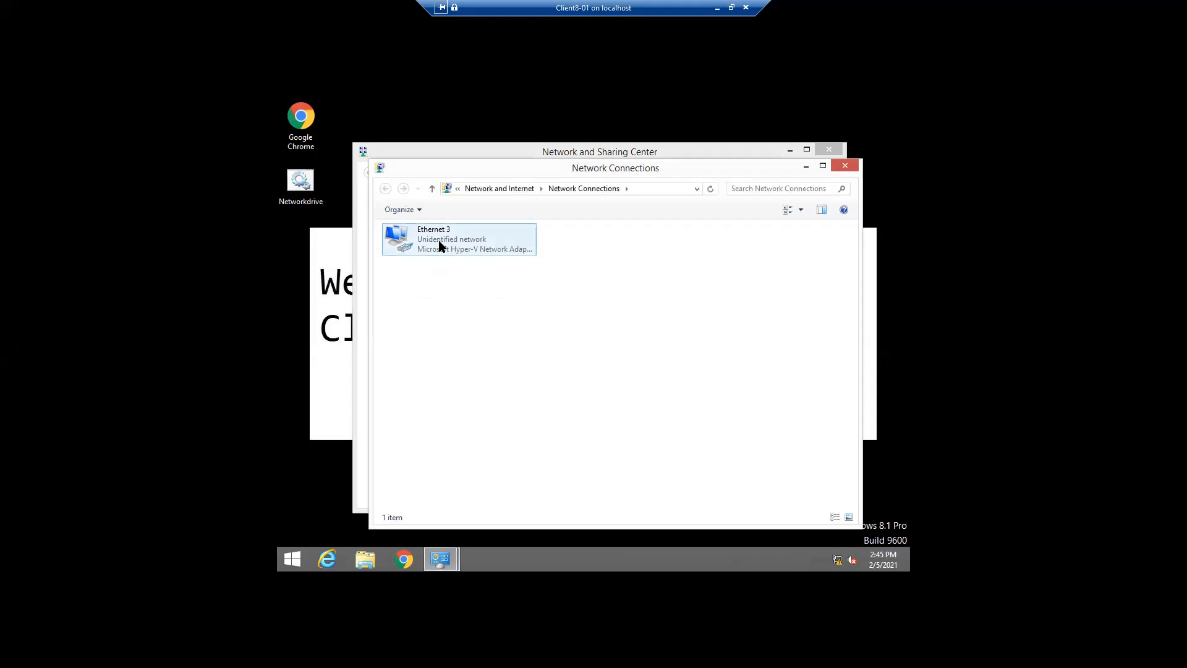
pyautogui.rightClick(439, 246)
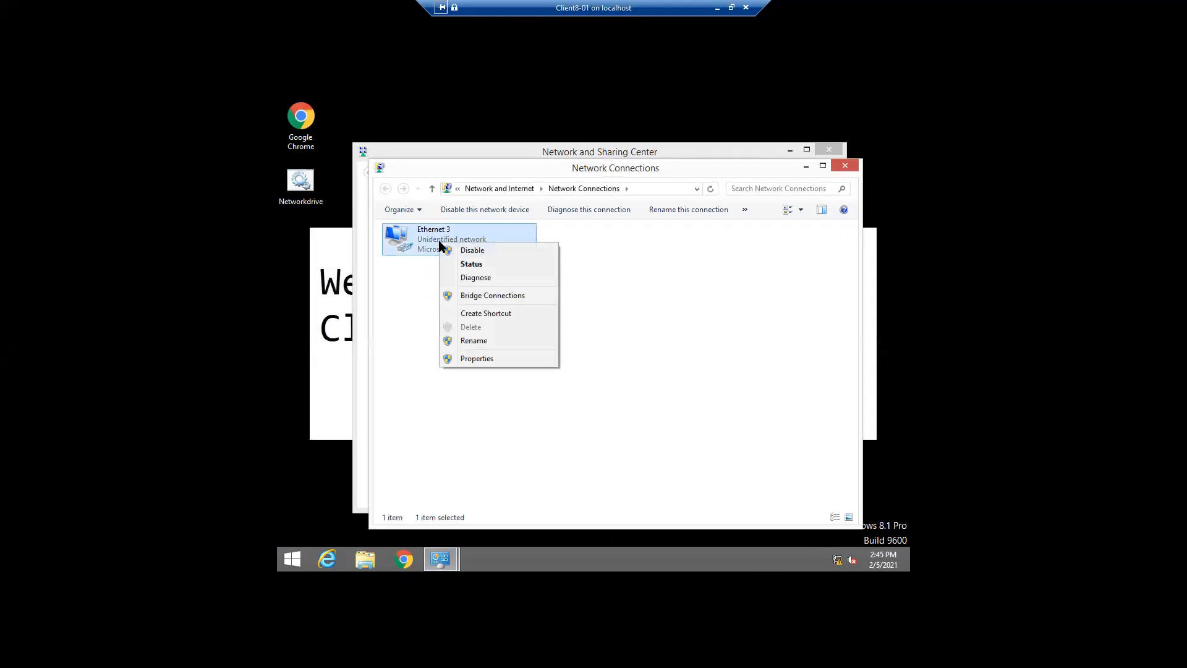
pyautogui.click(479, 360)
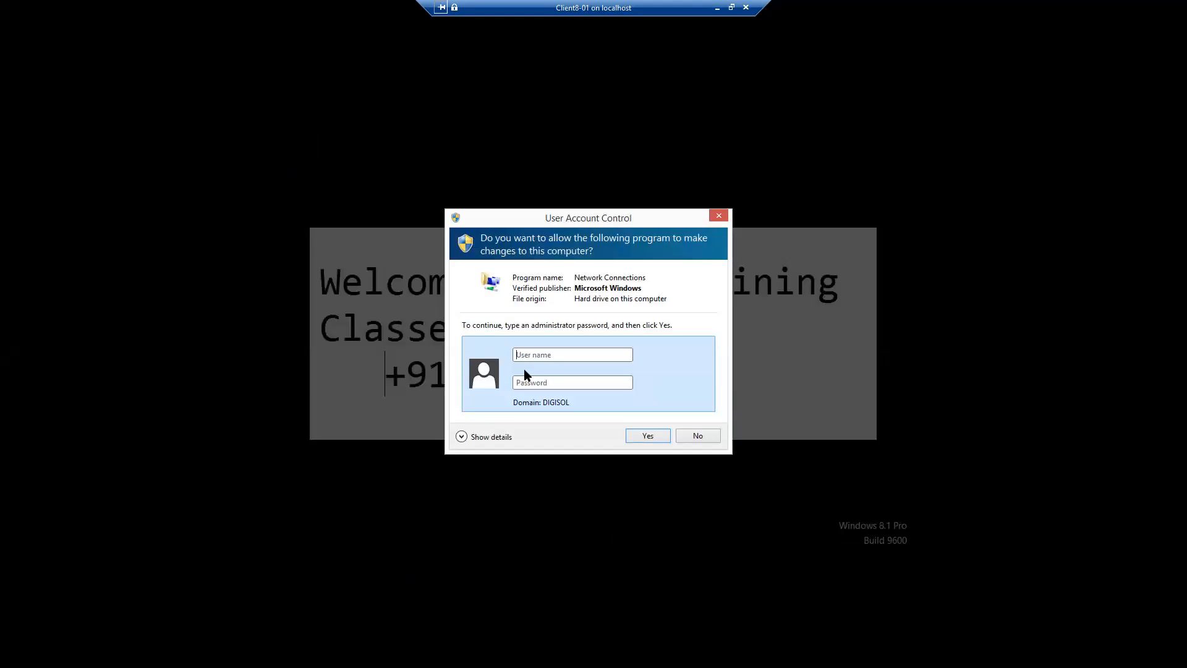
# Enter the domain administrator username and password in the UAC prompt and submit
pyautogui.write('admi')
pyautogui.write('nistrator***********')
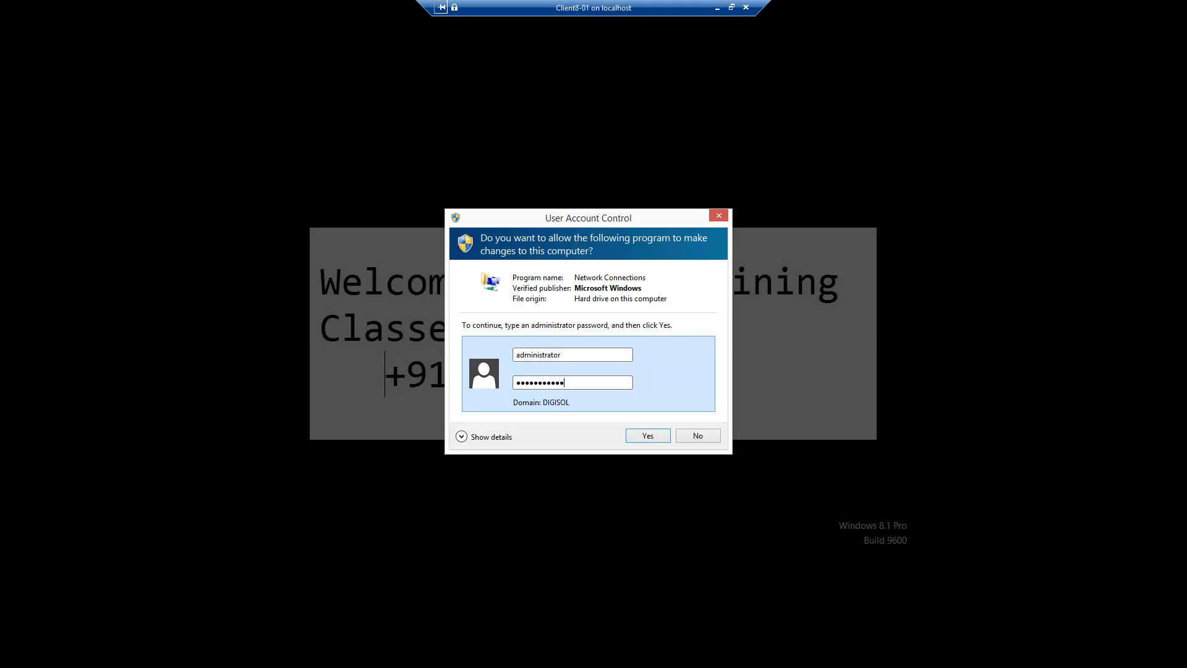
pyautogui.click(644, 436)
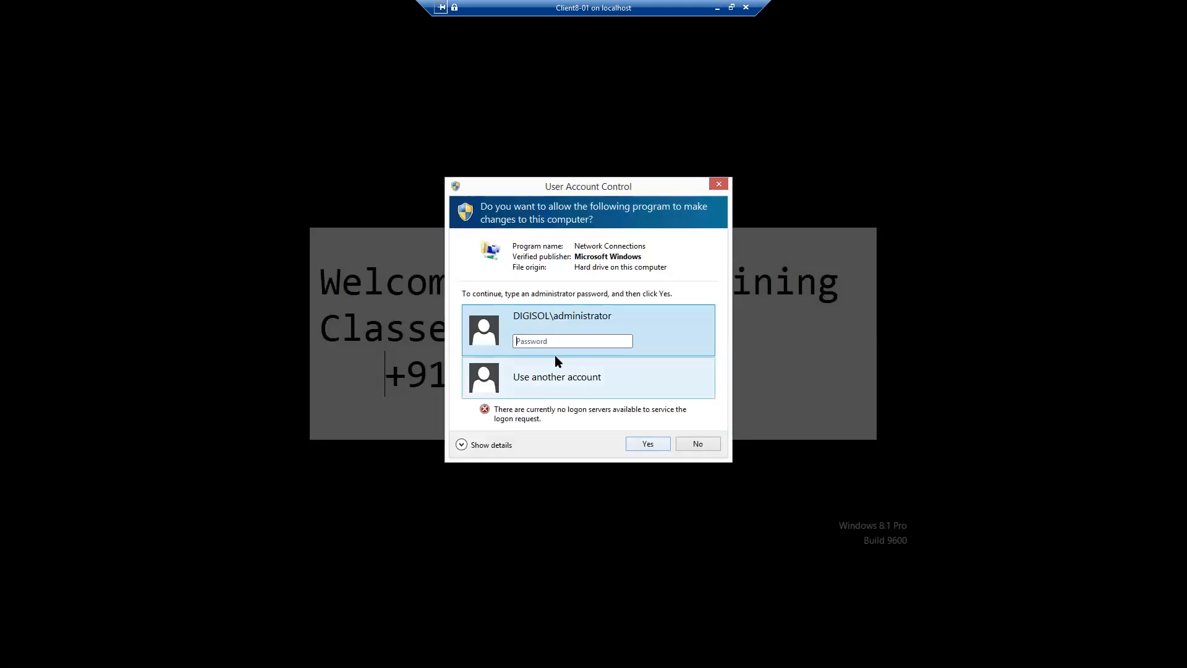
# Retype the administrator password after the logon-server error, then close the credential prompt
pyautogui.click(550, 342)
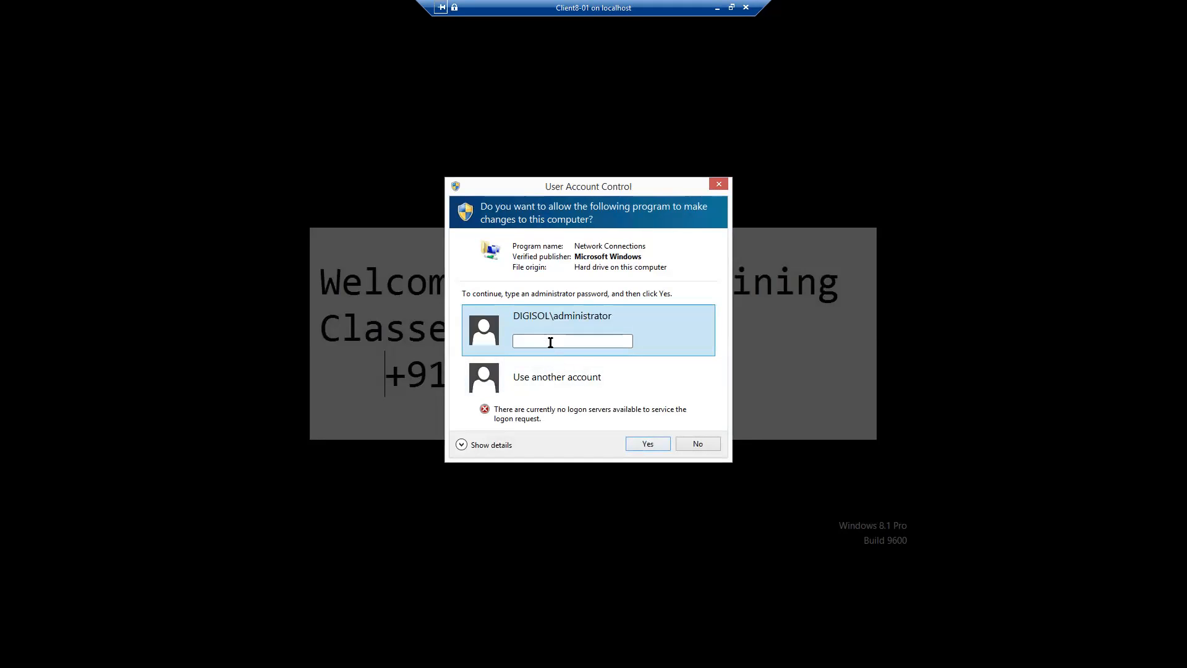
pyautogui.write('********')
pyautogui.press('Return')
pyautogui.click(547, 379)
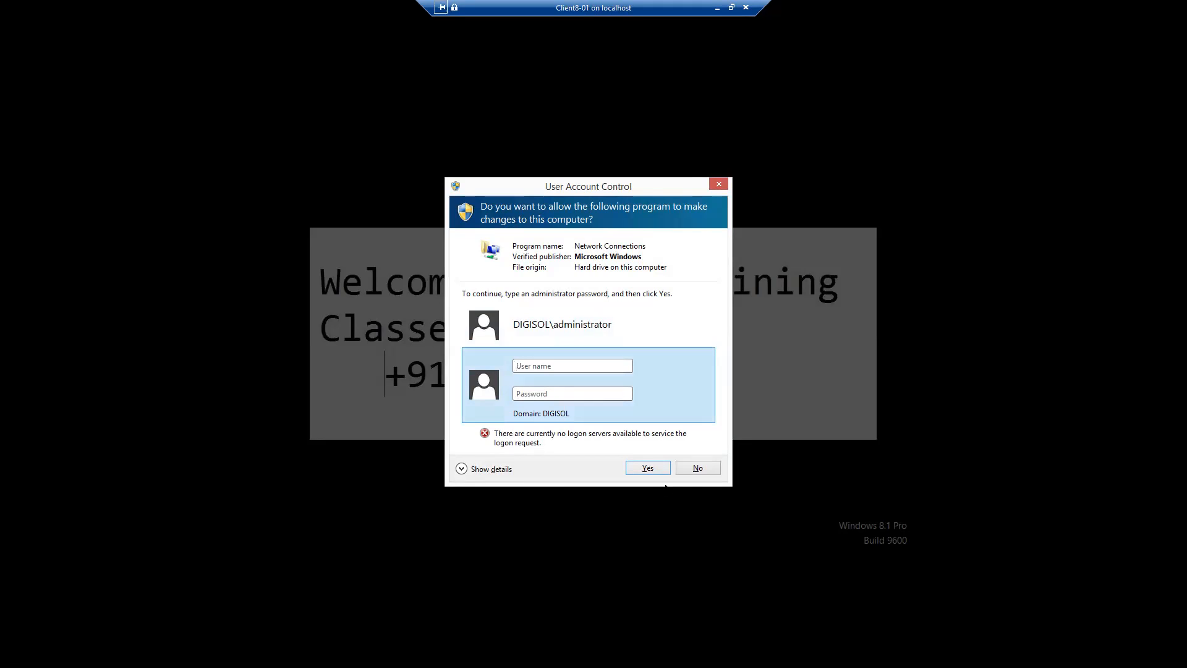
pyautogui.click(722, 186)
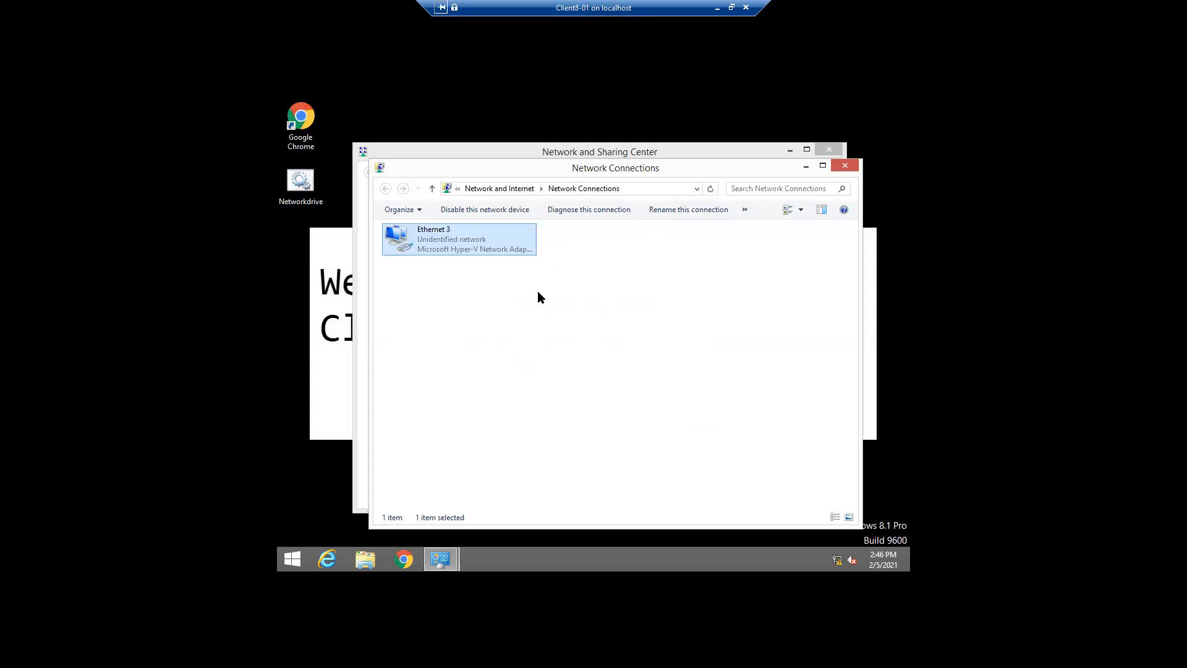
# Check This PC's system properties for the digisol.local domain, then return to Ethernet 3
pyautogui.click(366, 561)
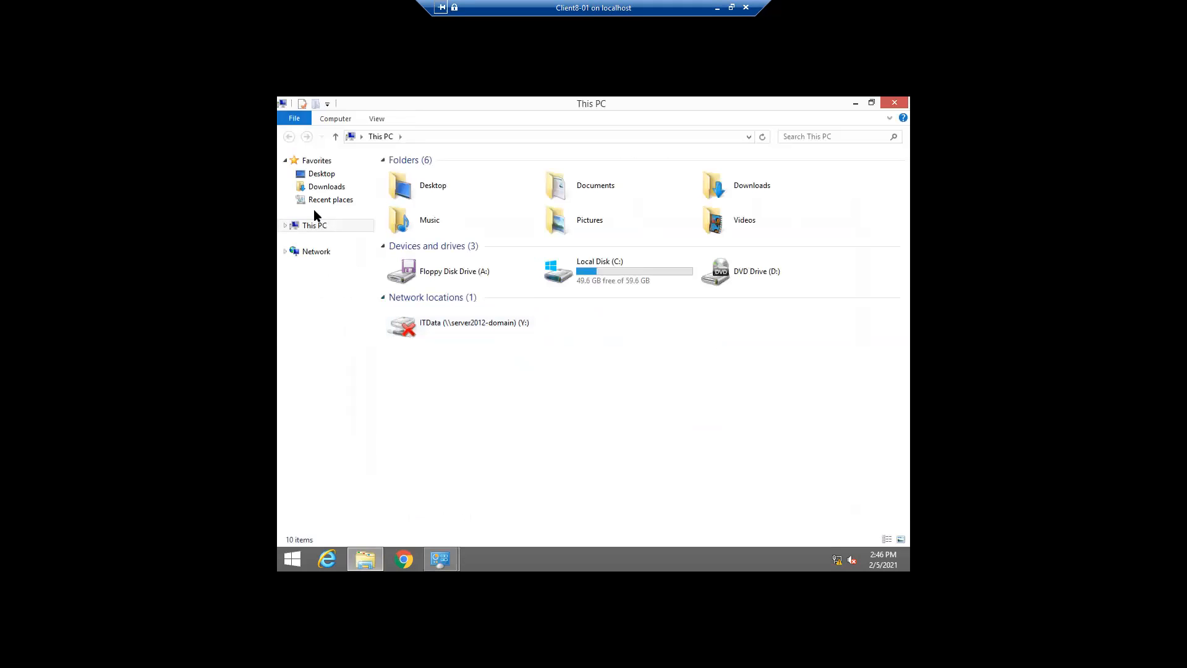
pyautogui.rightClick(315, 226)
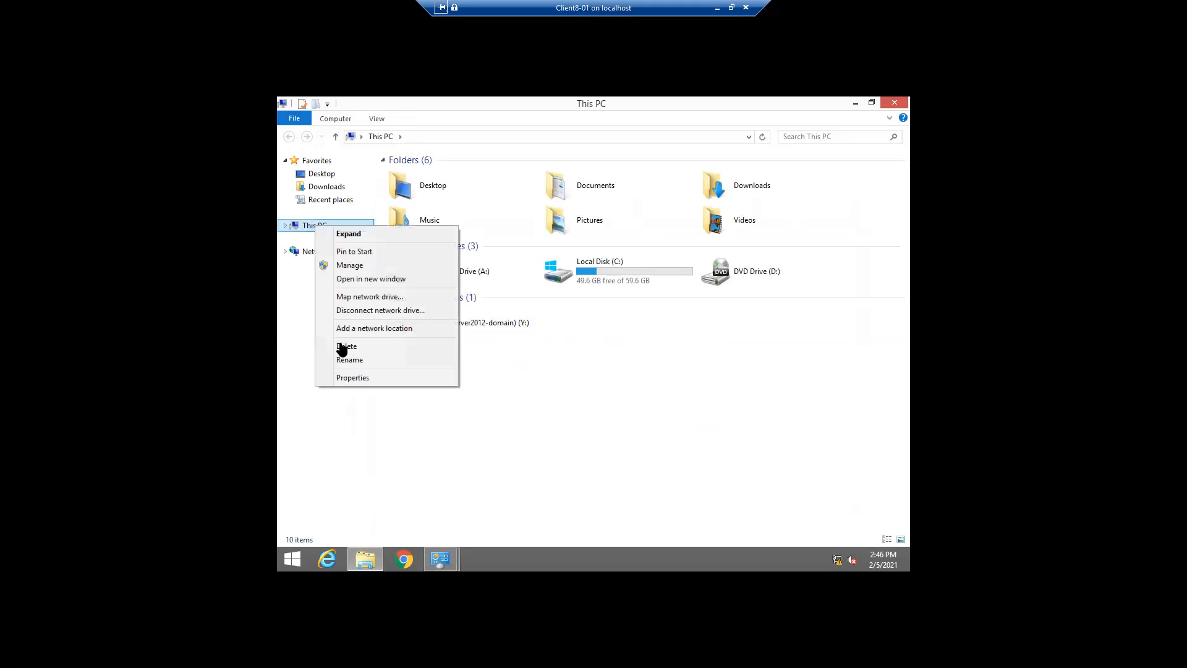
pyautogui.click(353, 378)
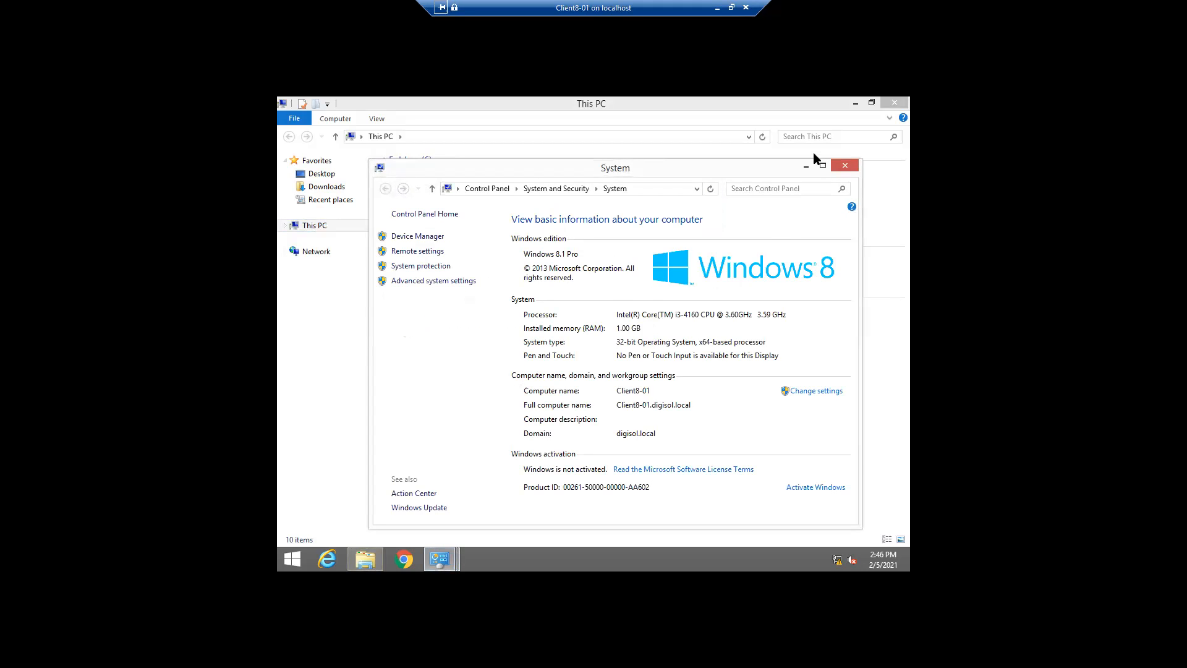
pyautogui.click(853, 104)
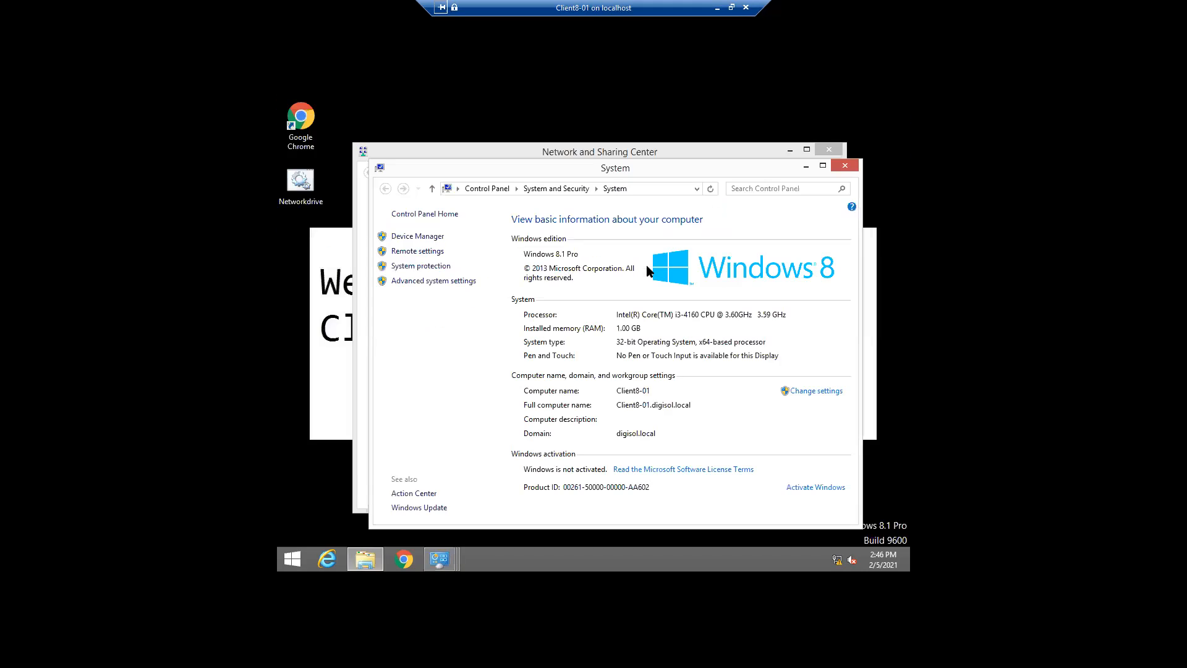
pyautogui.click(806, 166)
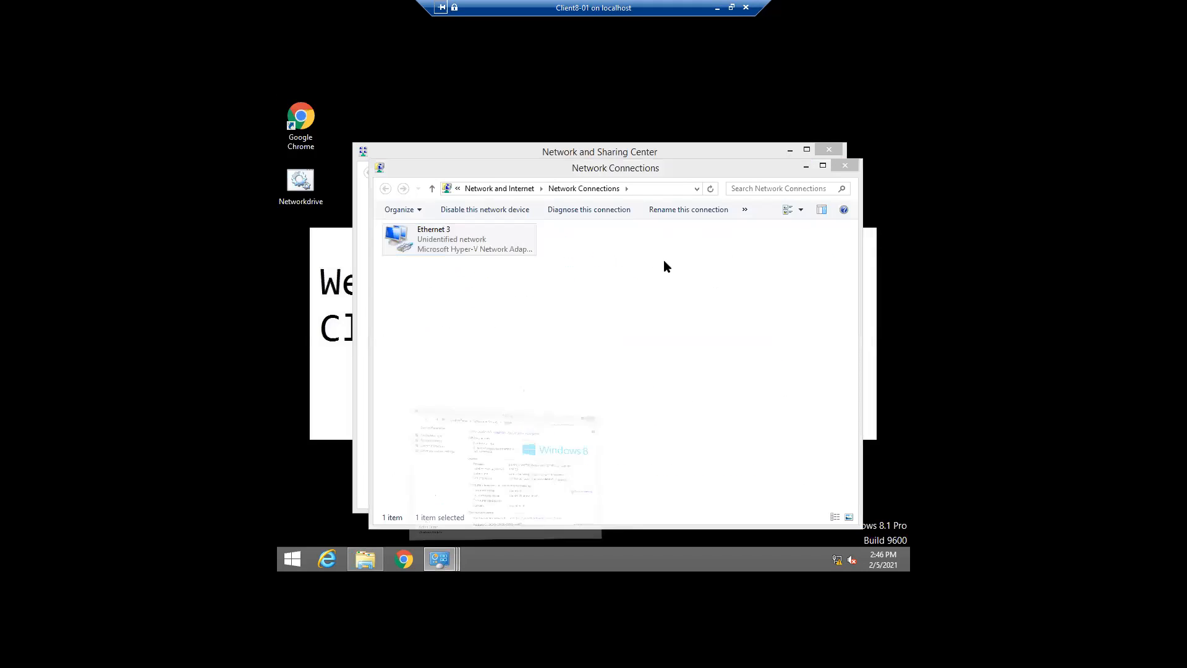
pyautogui.rightClick(459, 248)
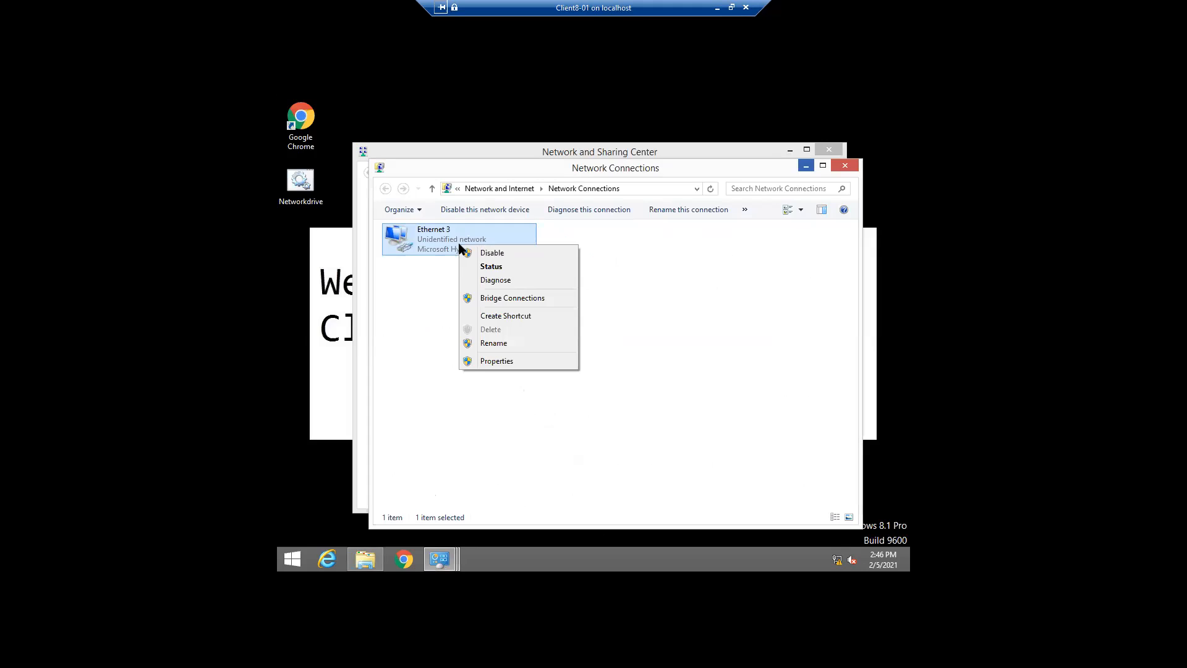
# Request Ethernet 3 Properties using client8-01\administrator and its password in the UAC prompt
pyautogui.click(493, 361)
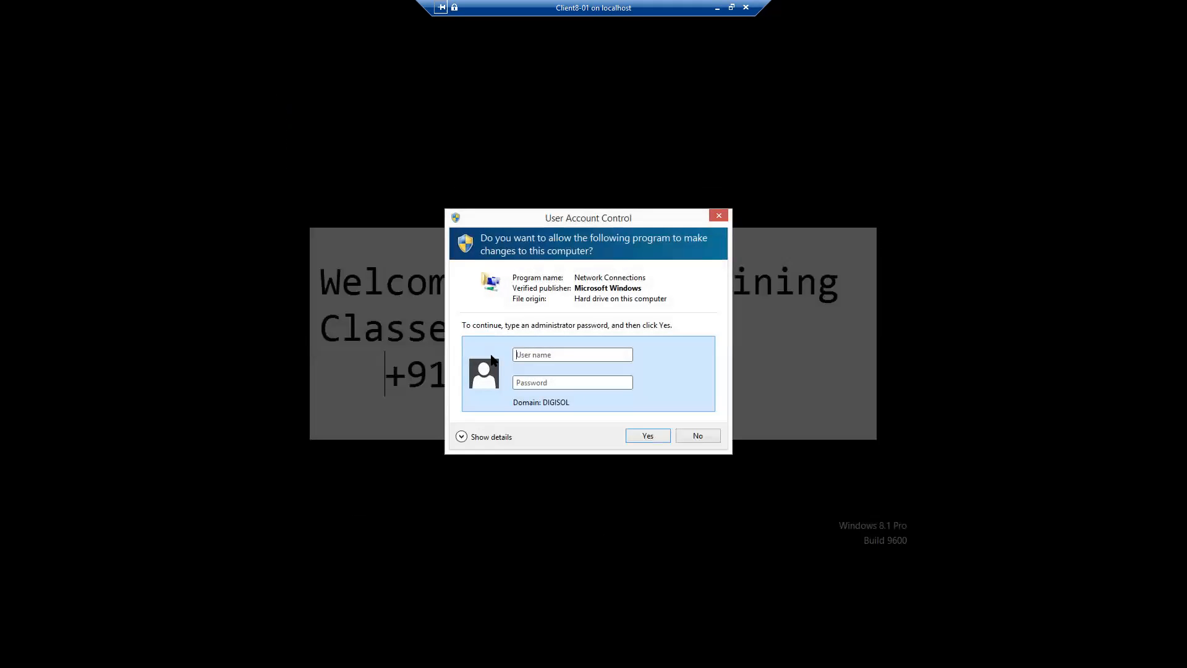
pyautogui.write('client8-01\\administrator')
pyautogui.press('Tab')
pyautogui.write('********')
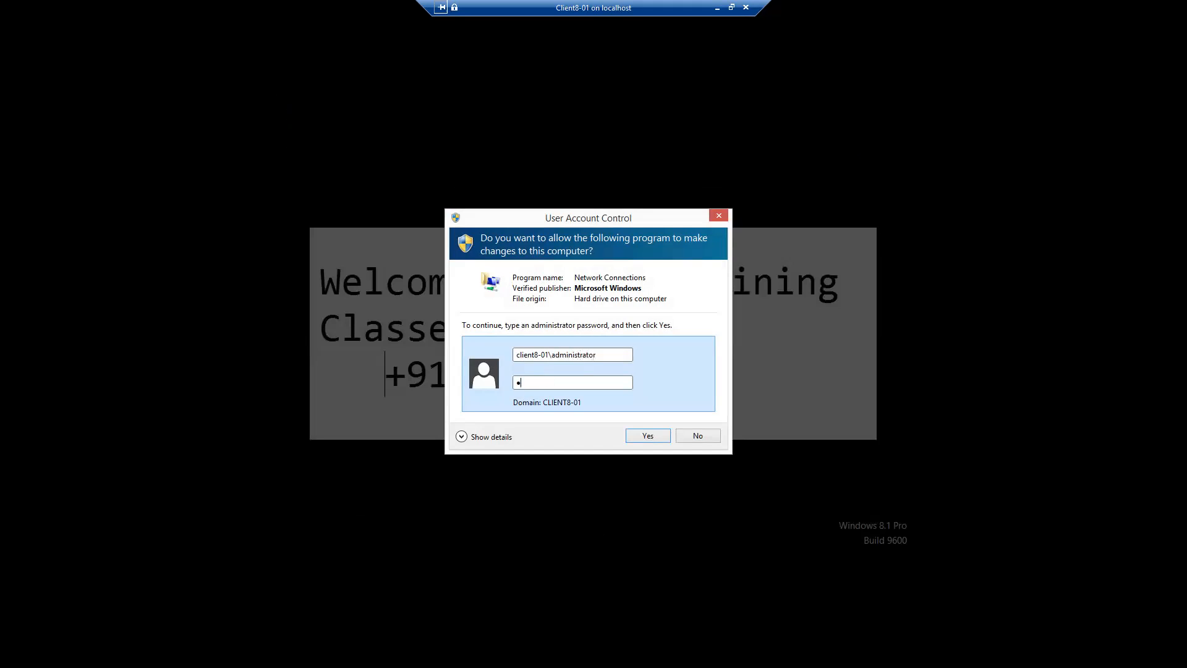
pyautogui.write('***')
pyautogui.click(648, 437)
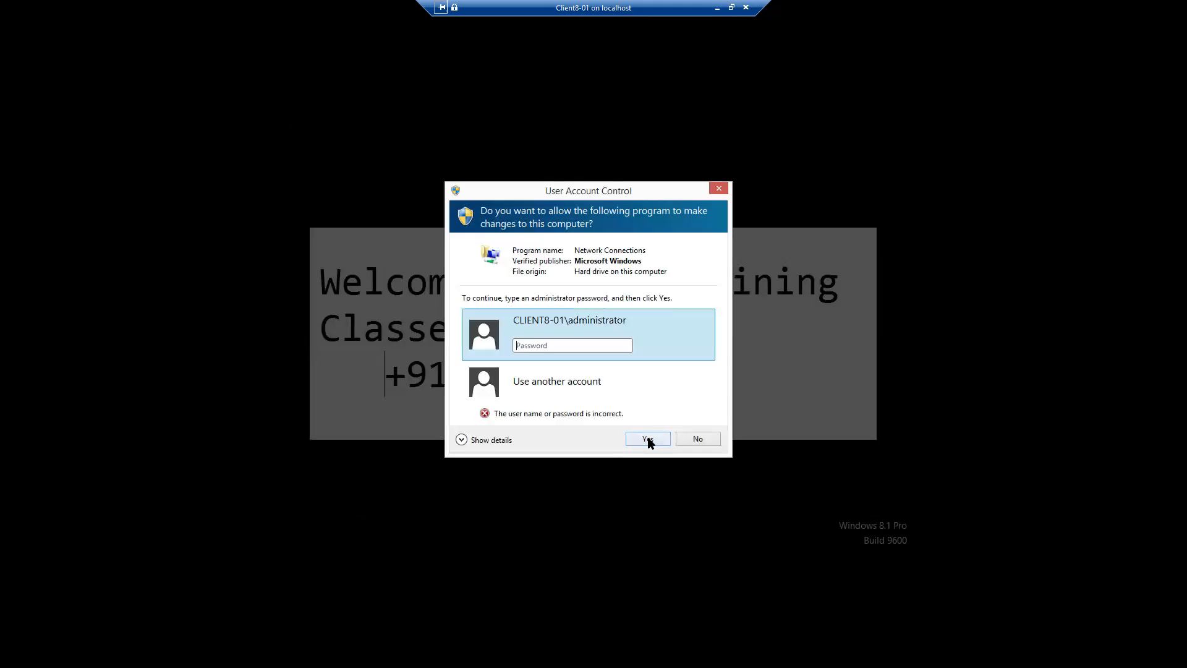
# Retry the rejected password, then cancel the prompt and close the Windows Update notice
pyautogui.write('***********')
pyautogui.click(647, 439)
pyautogui.click(698, 440)
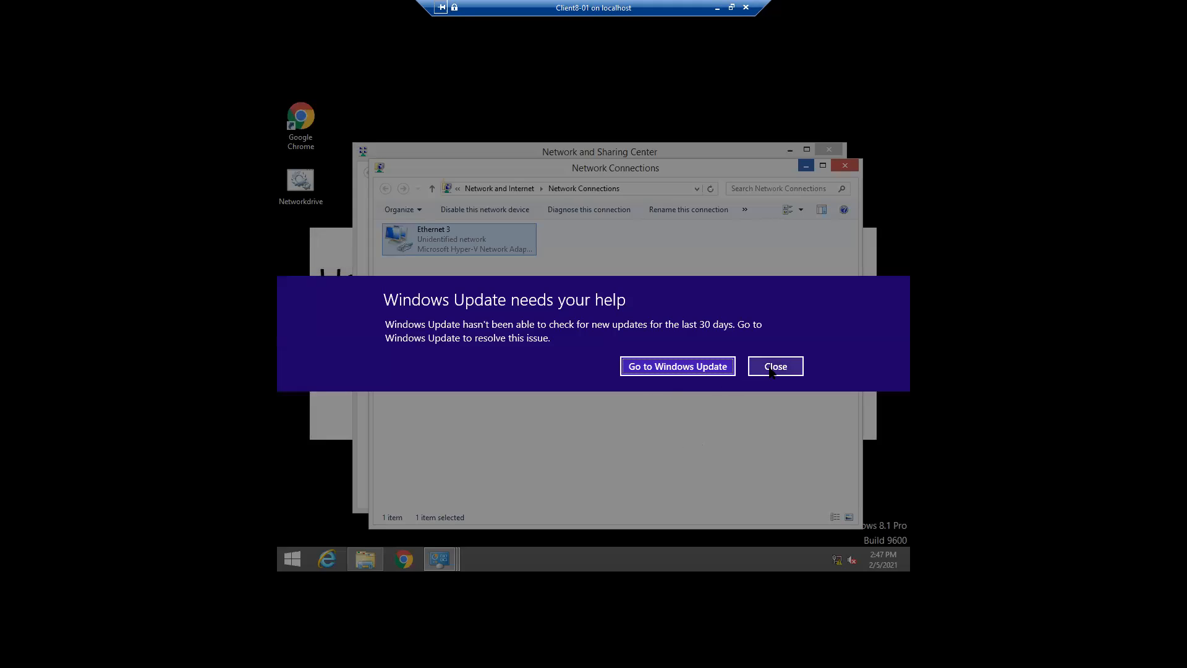
pyautogui.click(774, 367)
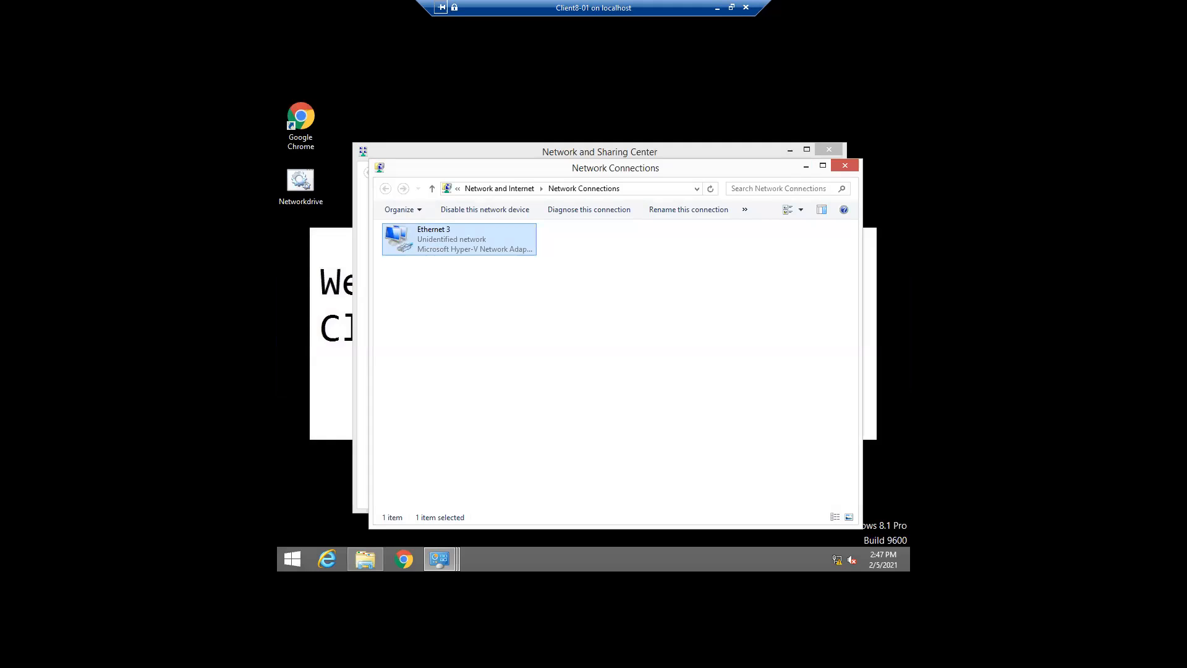
# Bring This PC back and open Client8-01's System properties page
pyautogui.moveTo(366, 565)
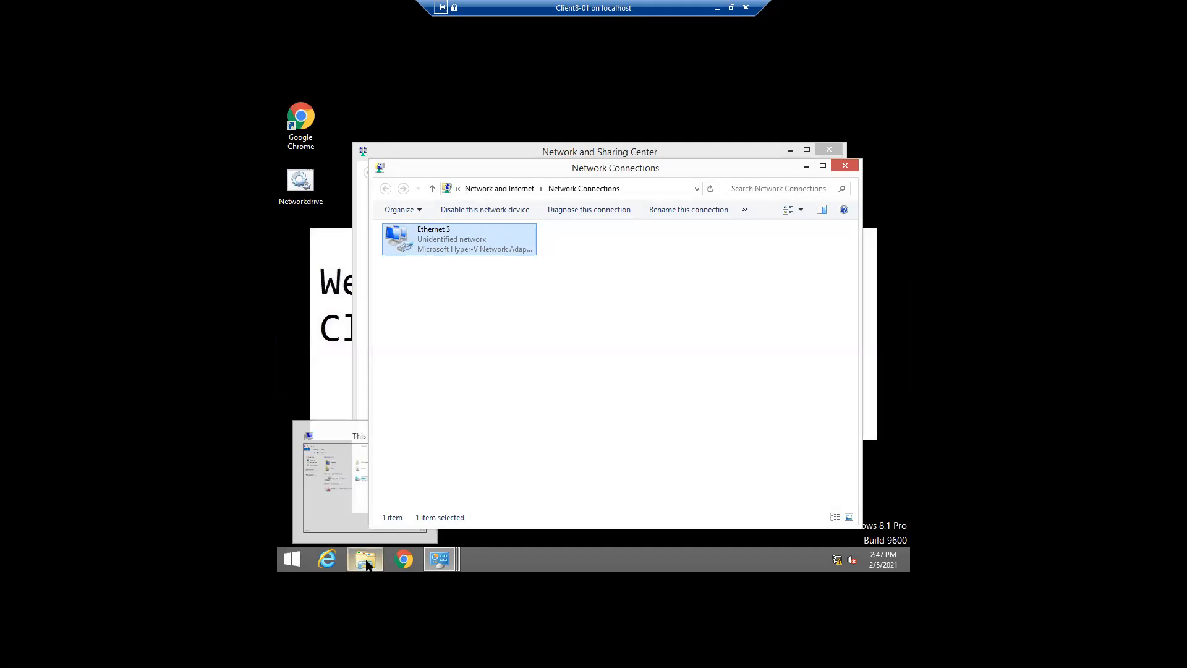
pyautogui.click(370, 520)
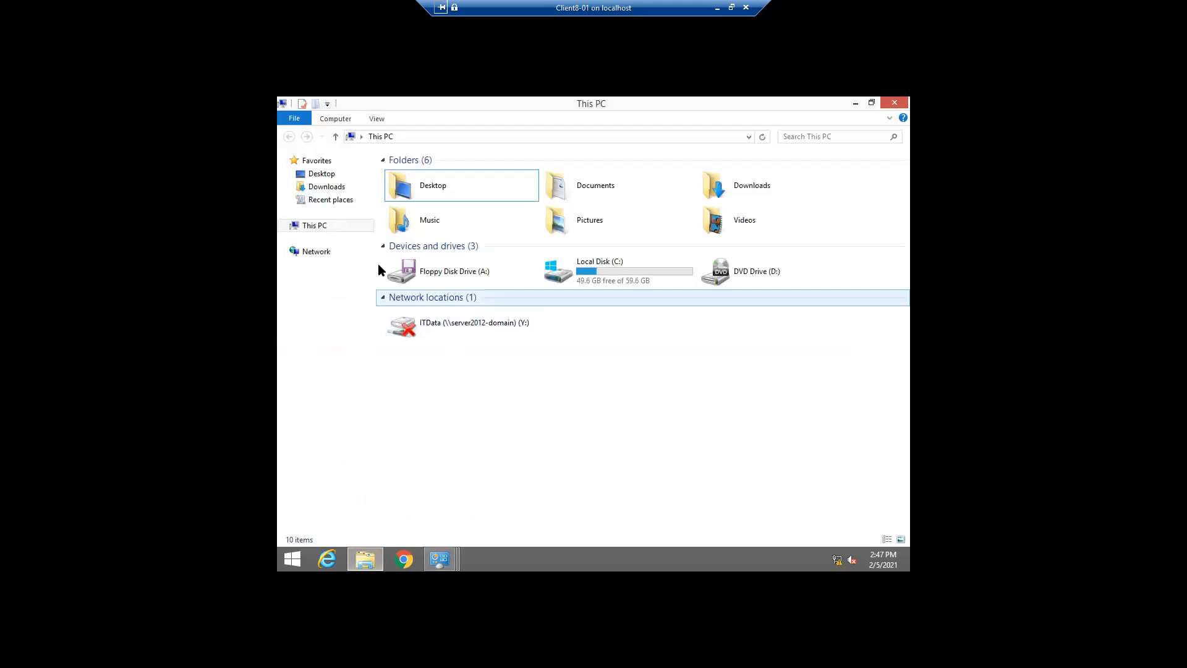
pyautogui.rightClick(325, 232)
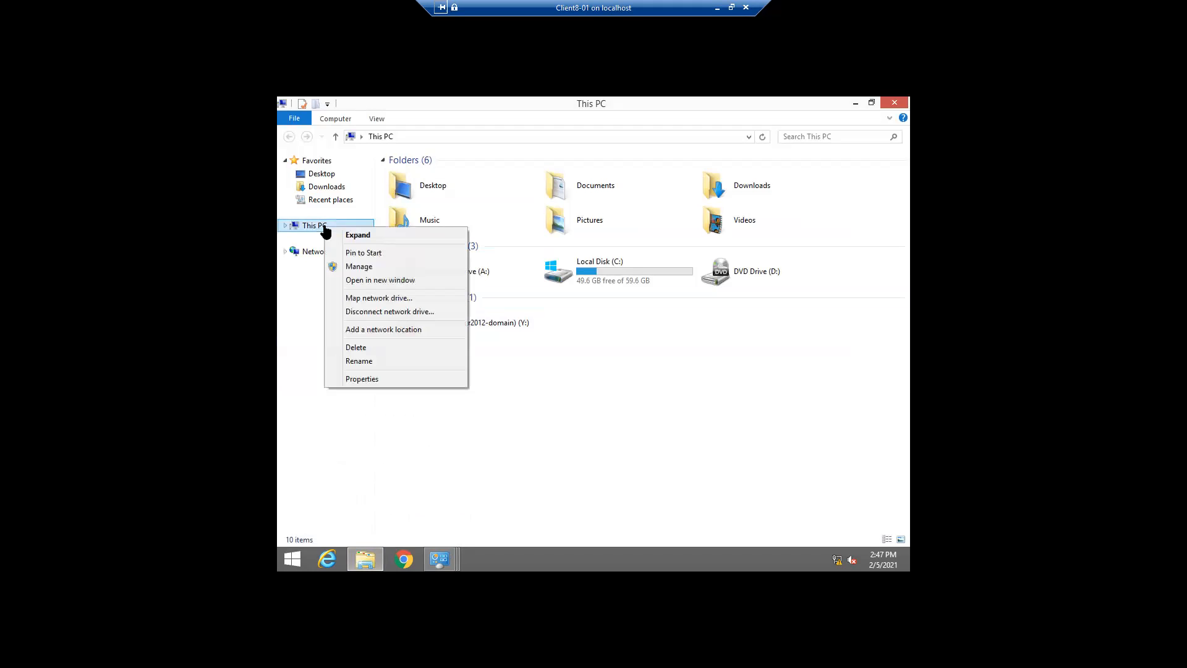
pyautogui.click(361, 379)
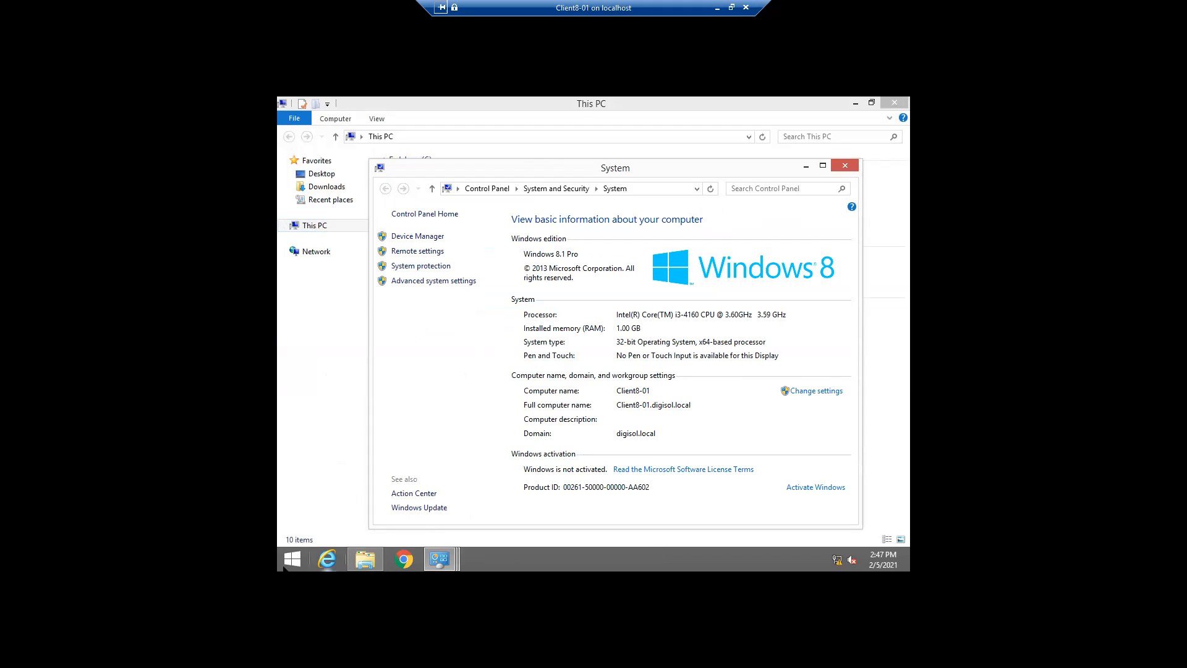
# In Computer Management, review local users (Admin, Administrator, Guest), then minimize Computer Management and This PC
pyautogui.click(293, 559)
pyautogui.rightClick(293, 559)
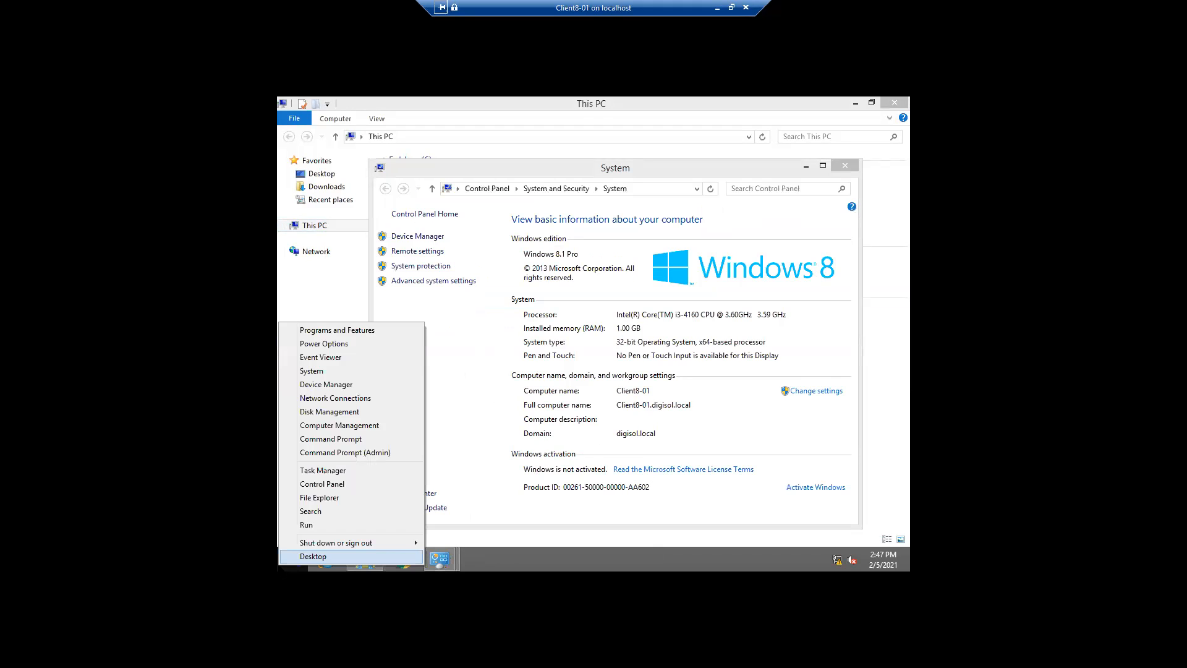
pyautogui.click(332, 425)
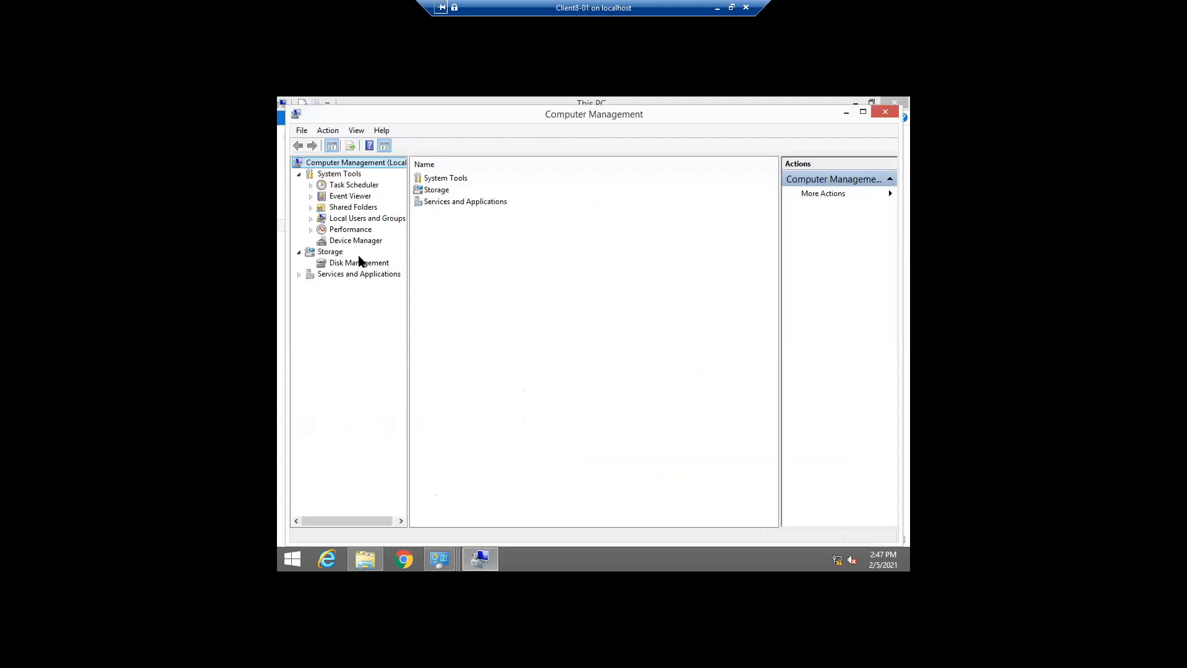
pyautogui.click(352, 221)
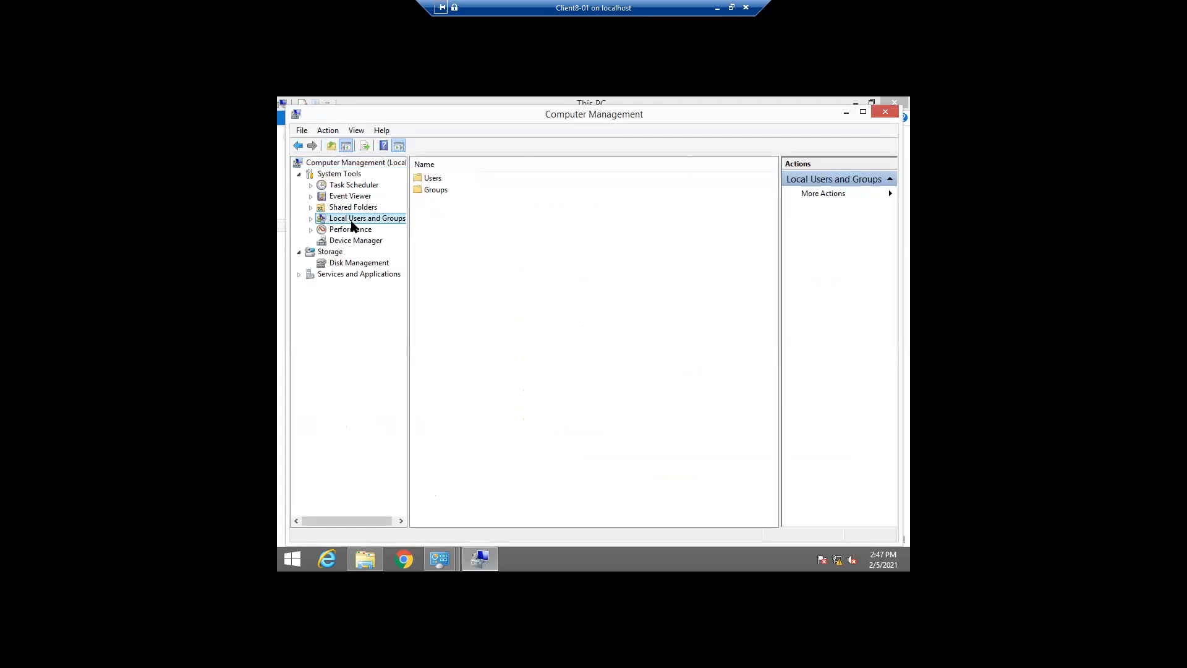
pyautogui.click(312, 219)
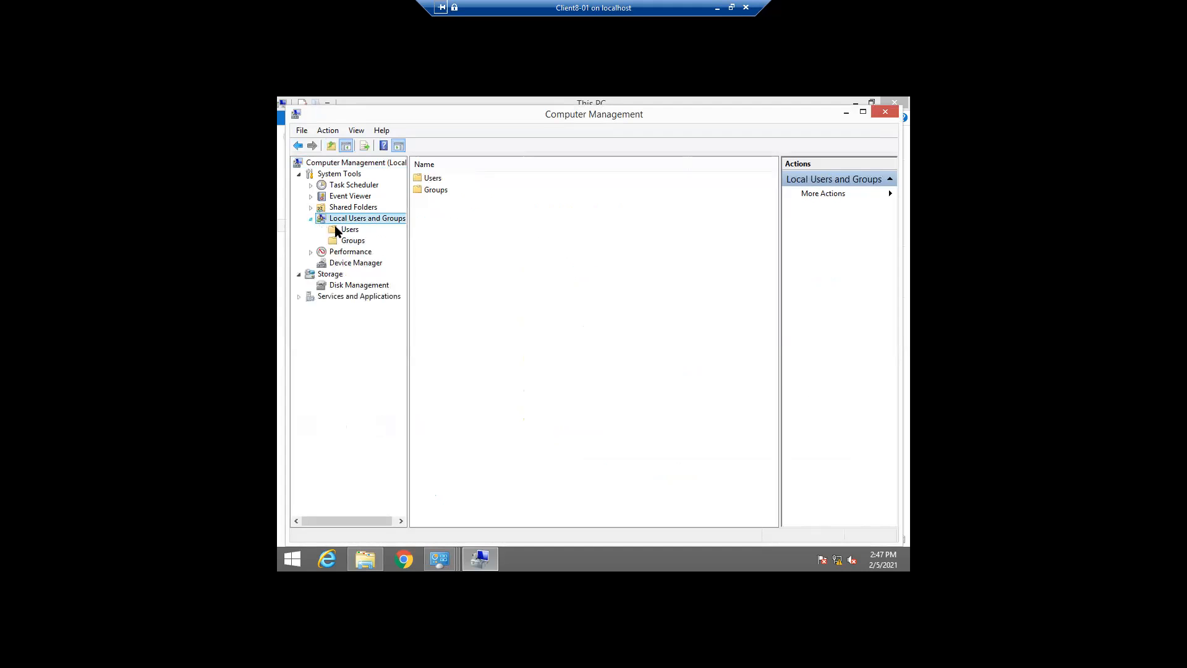
pyautogui.click(355, 234)
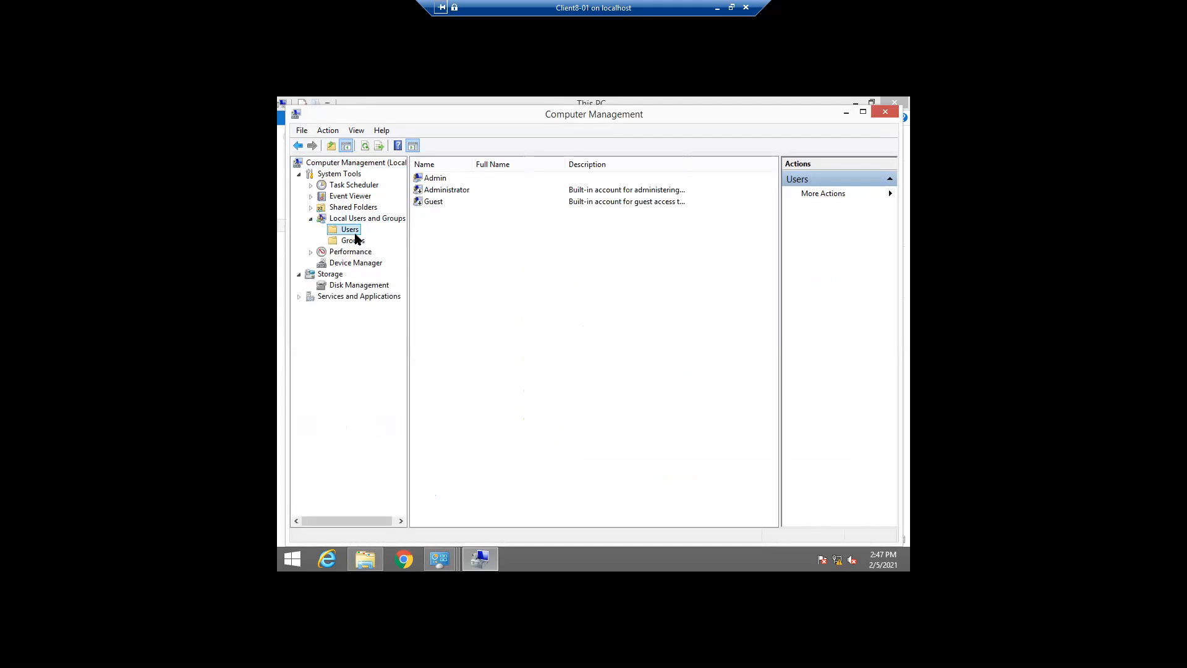
pyautogui.click(439, 190)
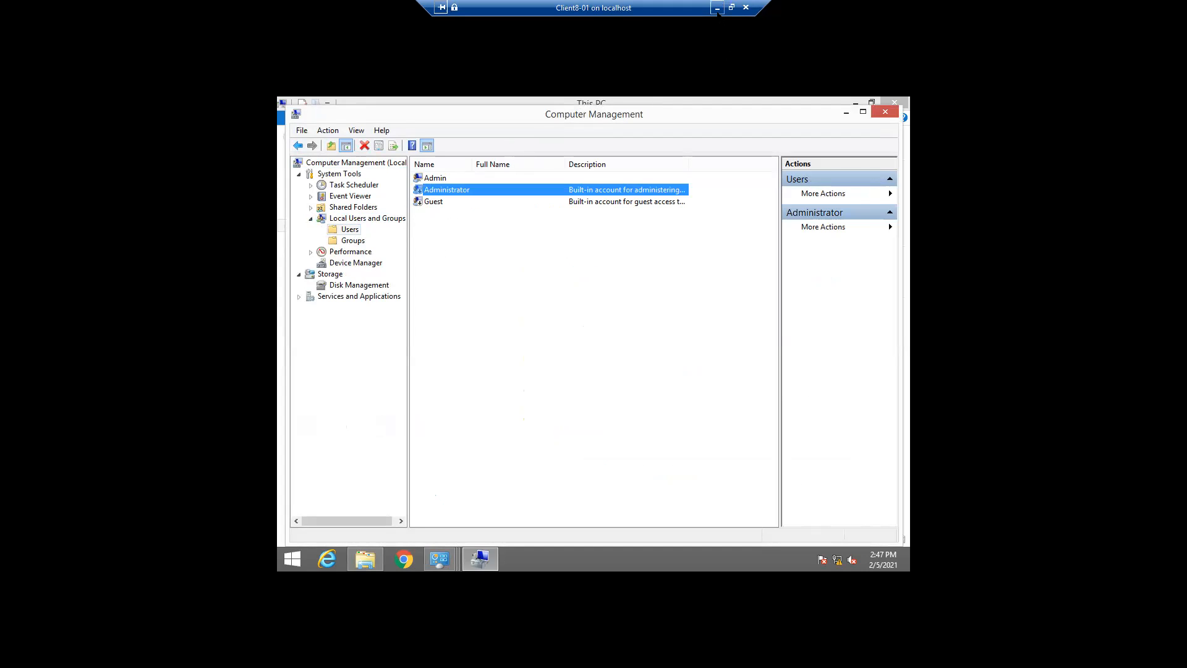
pyautogui.click(842, 114)
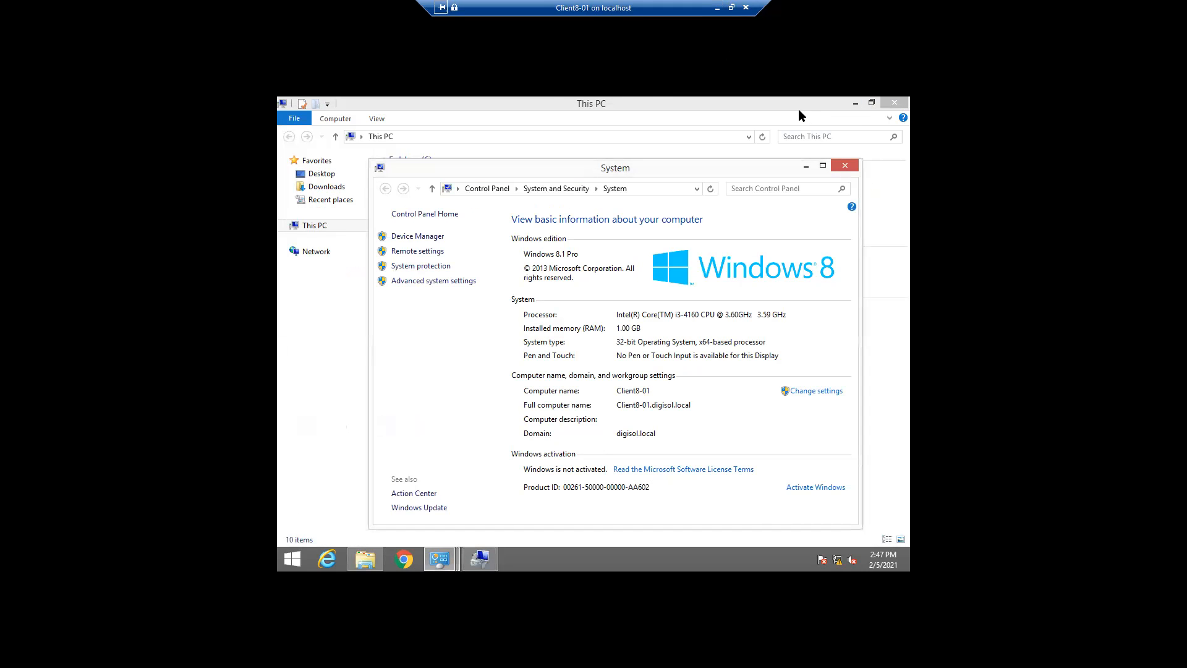
pyautogui.click(855, 103)
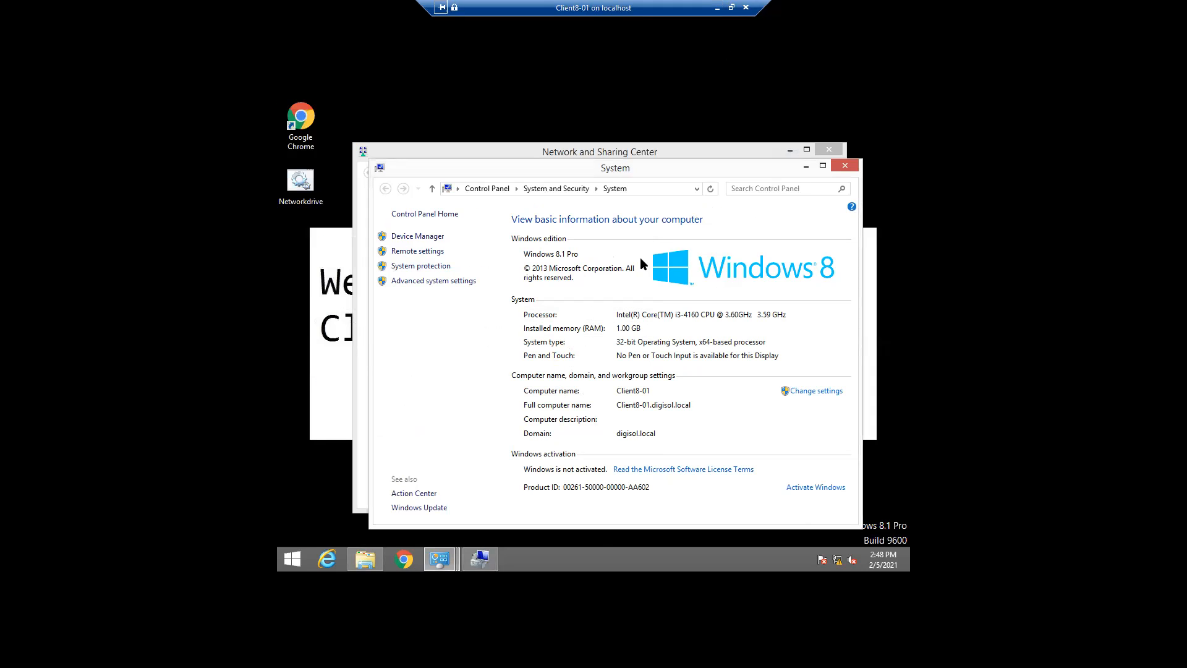
# Open Ethernet 3's properties, authorizing with the local admin account's username and password
pyautogui.click(805, 166)
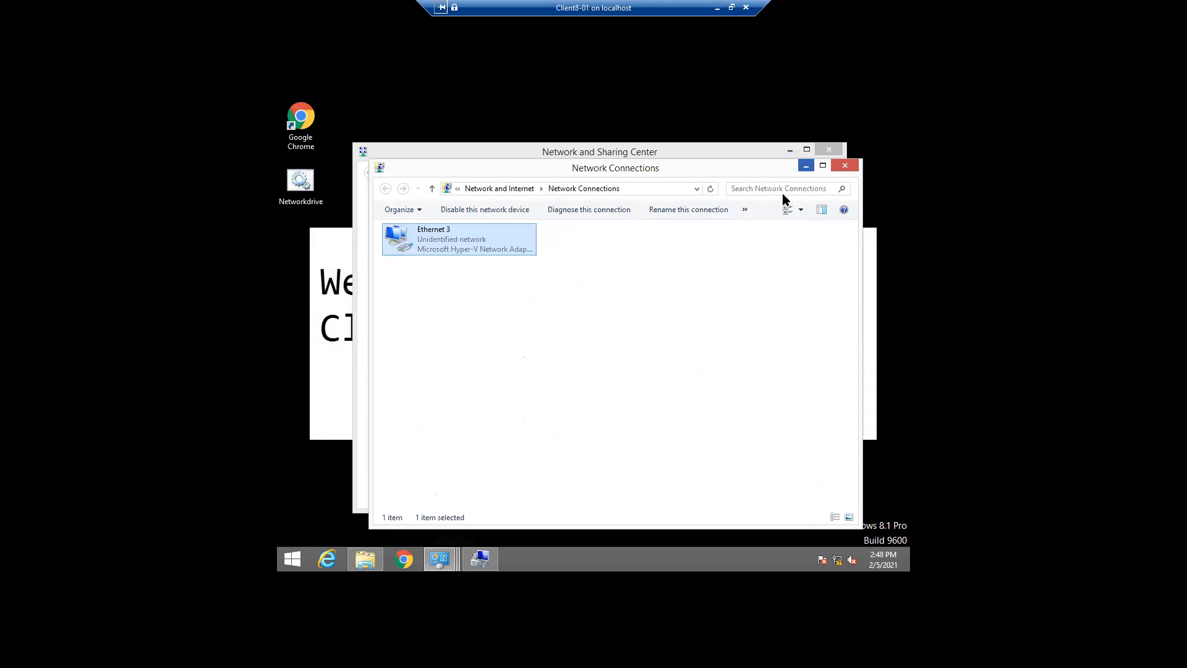
pyautogui.rightClick(420, 247)
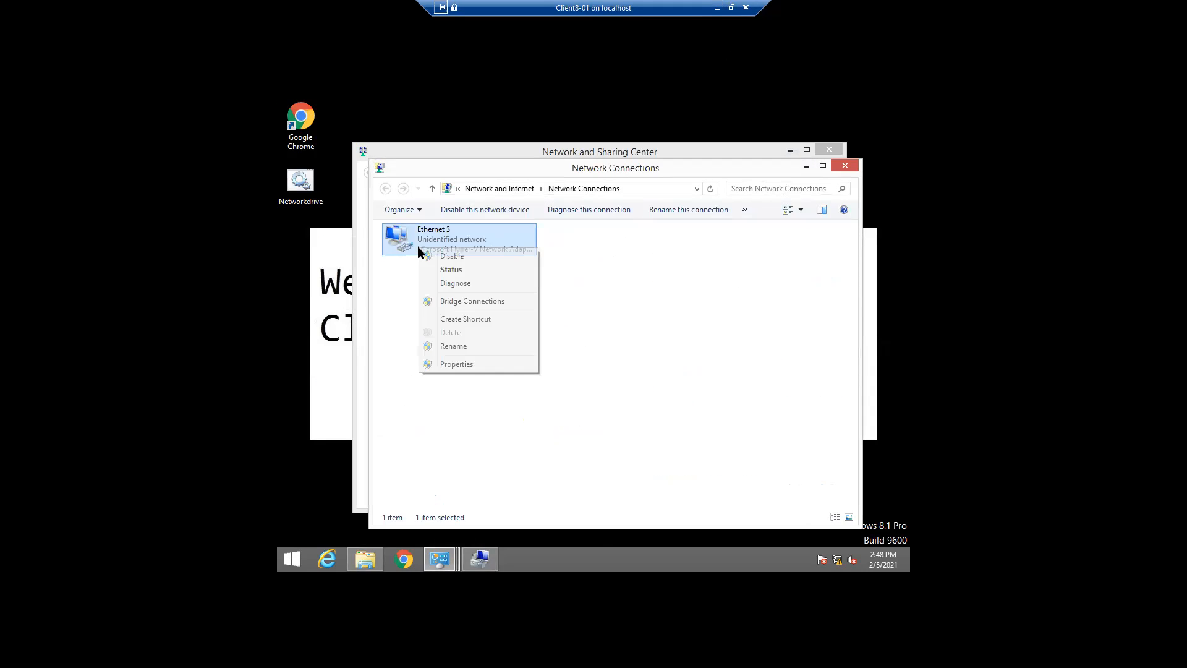
pyautogui.click(457, 364)
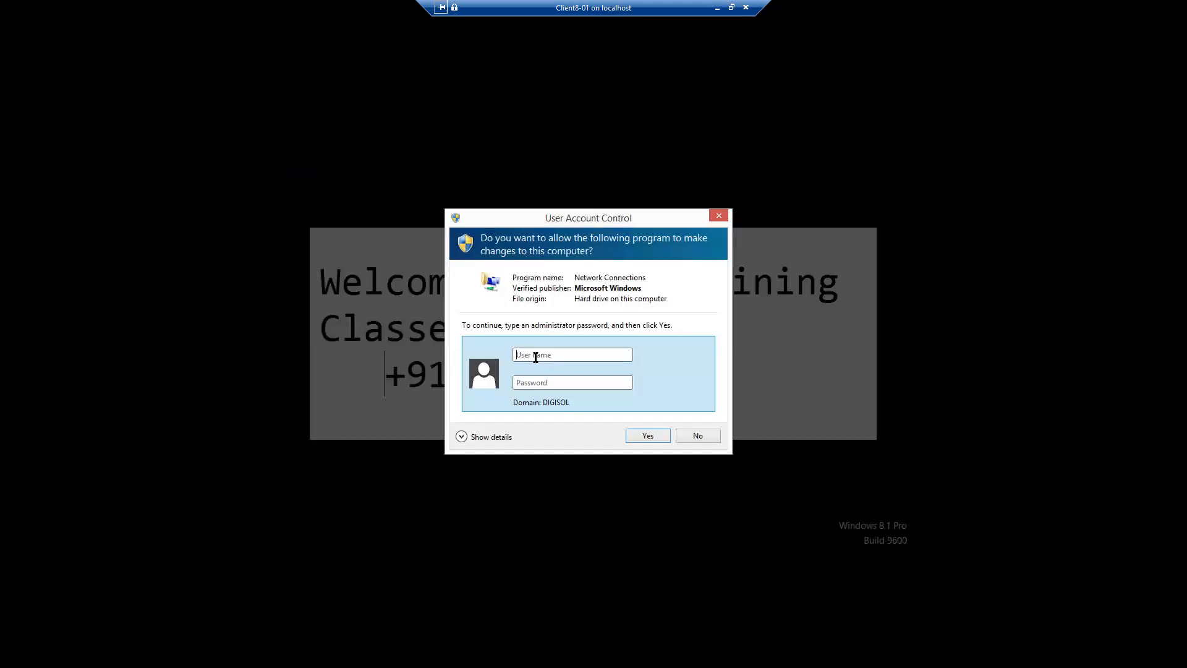
pyautogui.write('client8-01\\admin')
pyautogui.press('Tab')
pyautogui.write('•••••••••••')
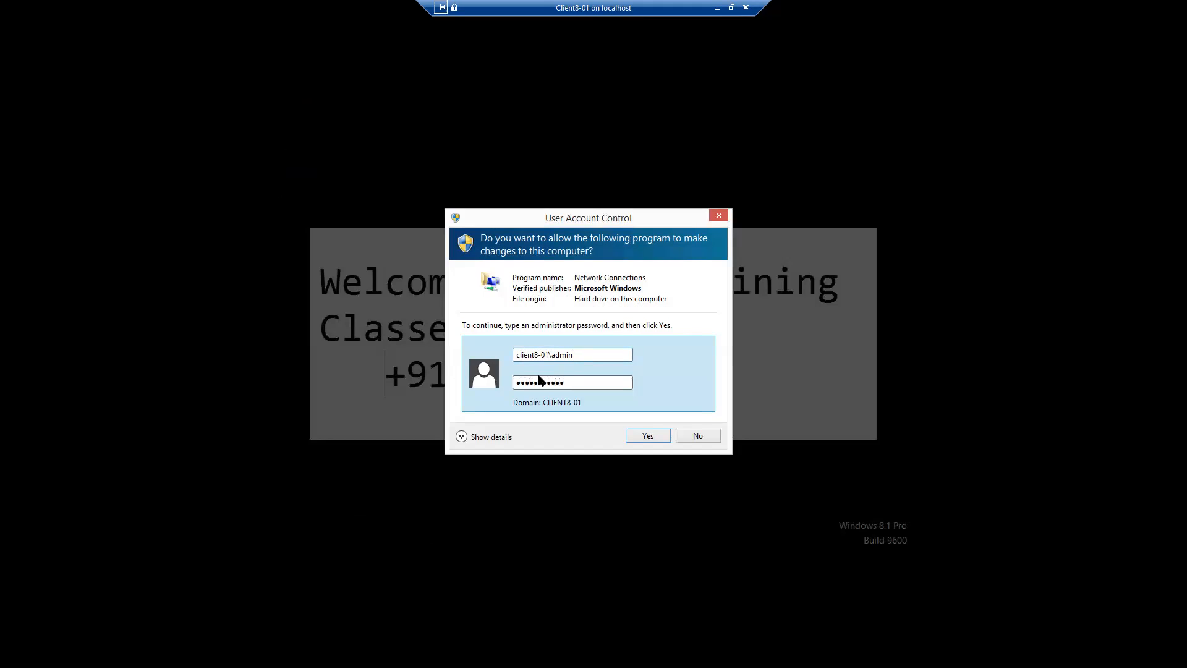
pyautogui.click(645, 436)
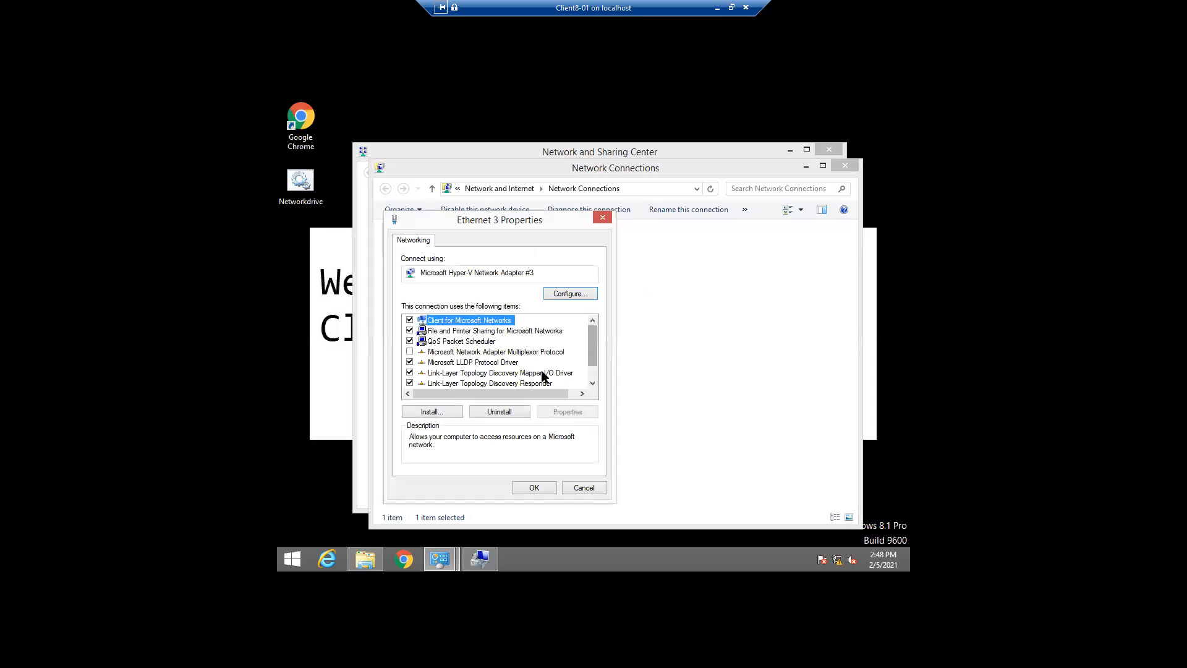
# Change Ethernet 3's IPv4 address to 192.168.0.109 and preferred DNS to 192.168.0.106
pyautogui.scroll(-2, 592, 364)
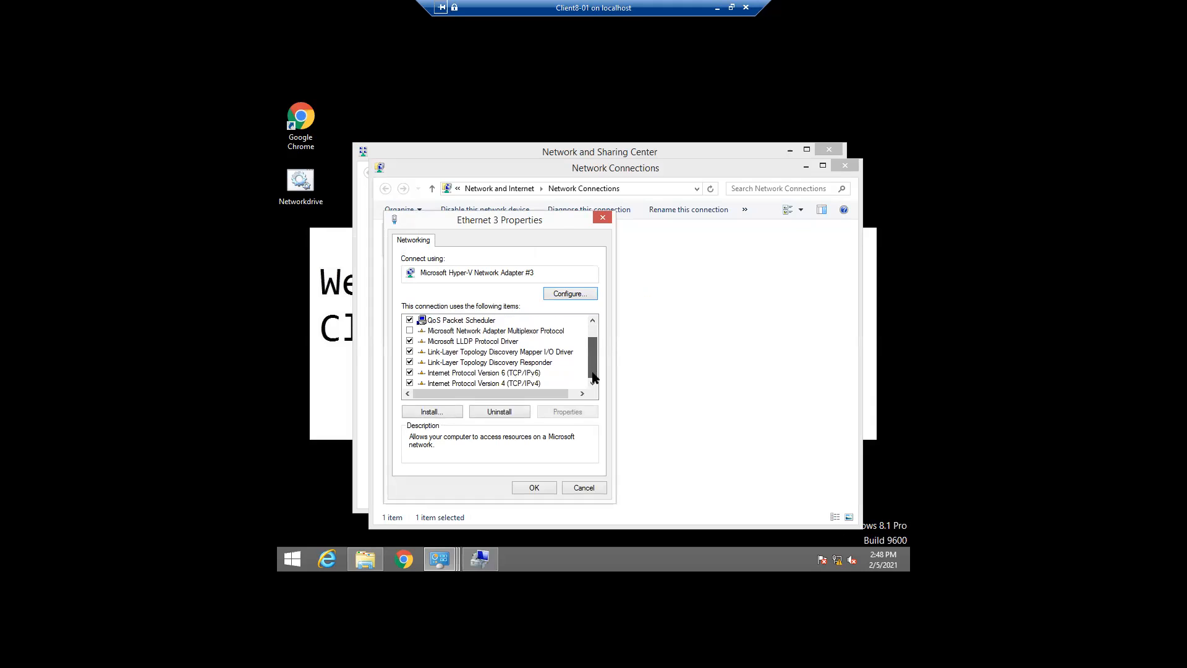
pyautogui.click(521, 383)
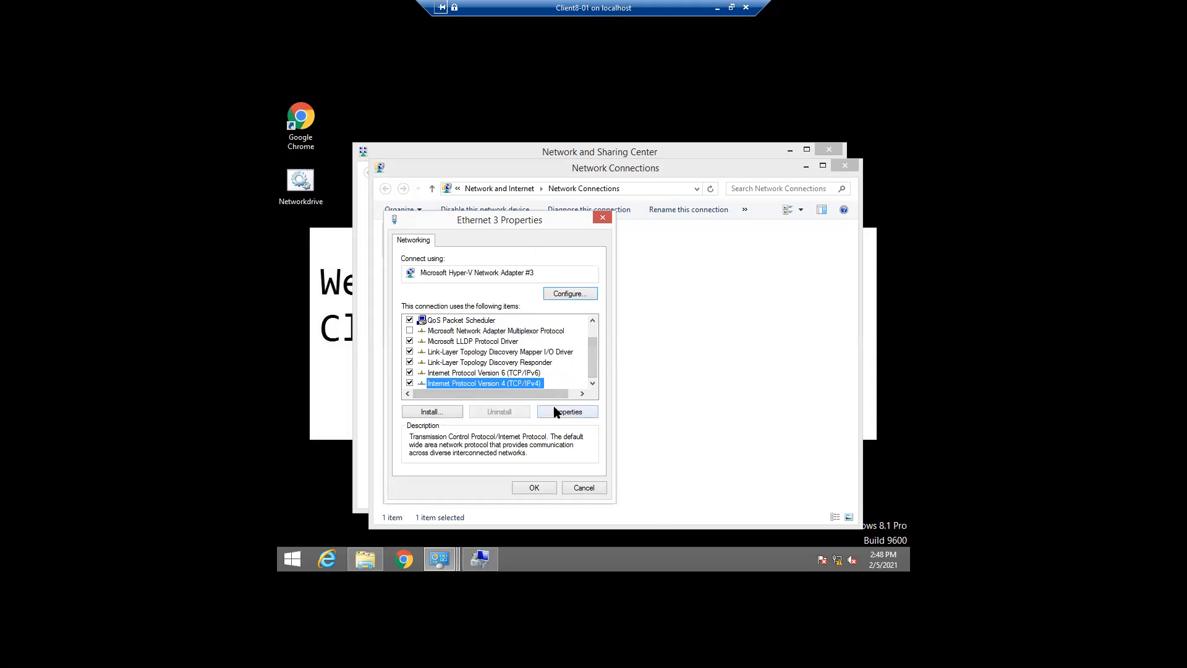
pyautogui.click(556, 411)
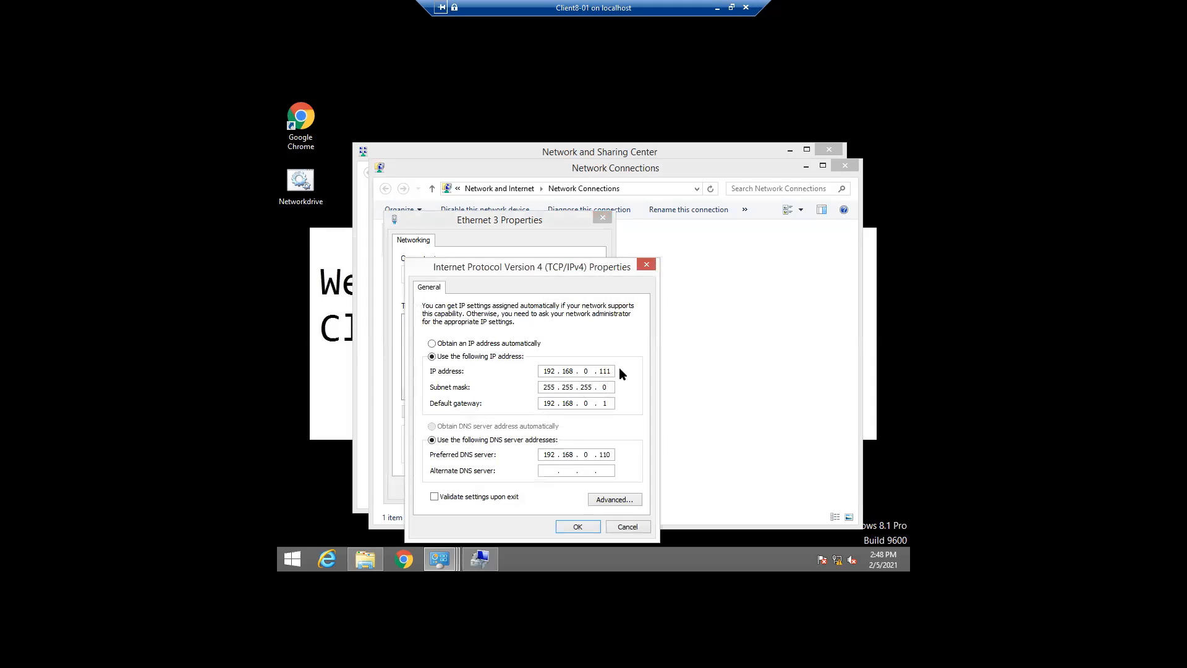
pyautogui.click(614, 372)
pyautogui.click(612, 371)
pyautogui.press('BackSpace')
pyautogui.press('BackSpace')
pyautogui.write('09')
pyautogui.press('BackSpace')
pyautogui.press('BackSpace')
pyautogui.write('06')
pyautogui.click(570, 531)
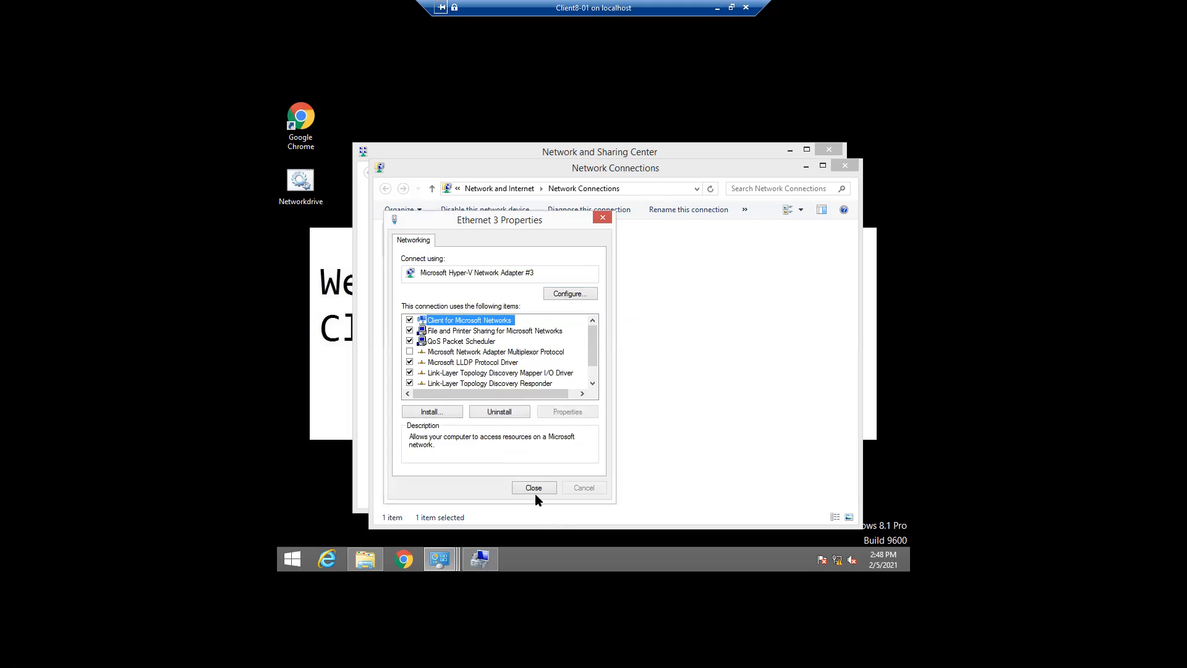
# Close Ethernet 3 Properties, Network Connections and the Network and Sharing Center
pyautogui.click(533, 489)
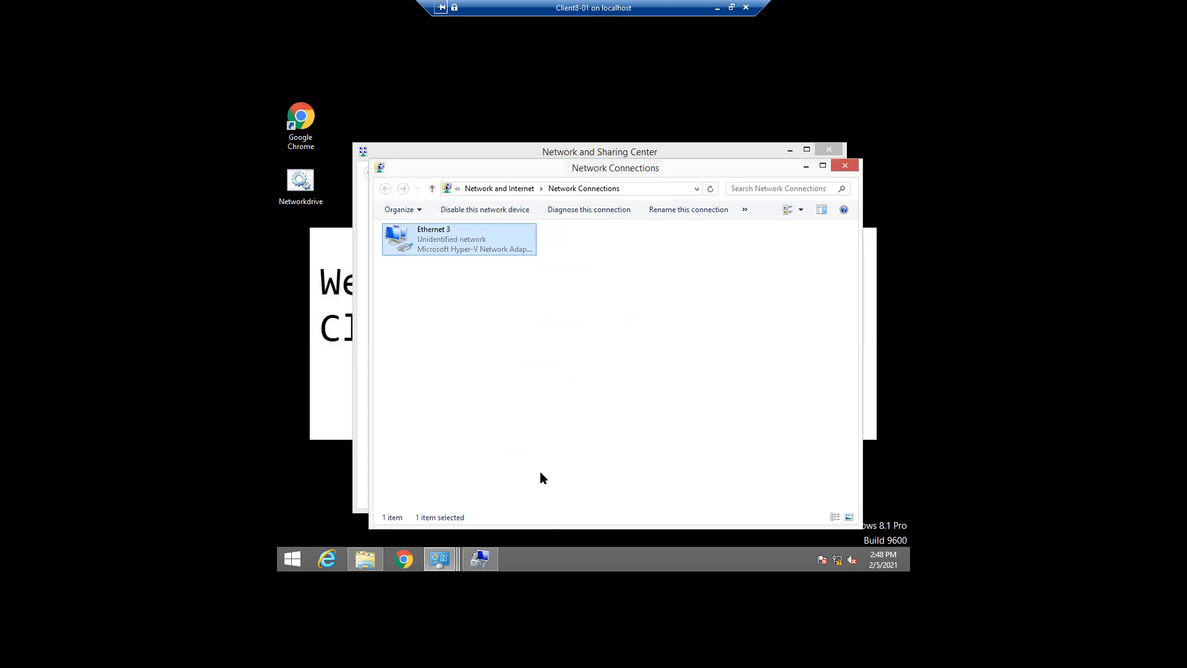
pyautogui.click(846, 167)
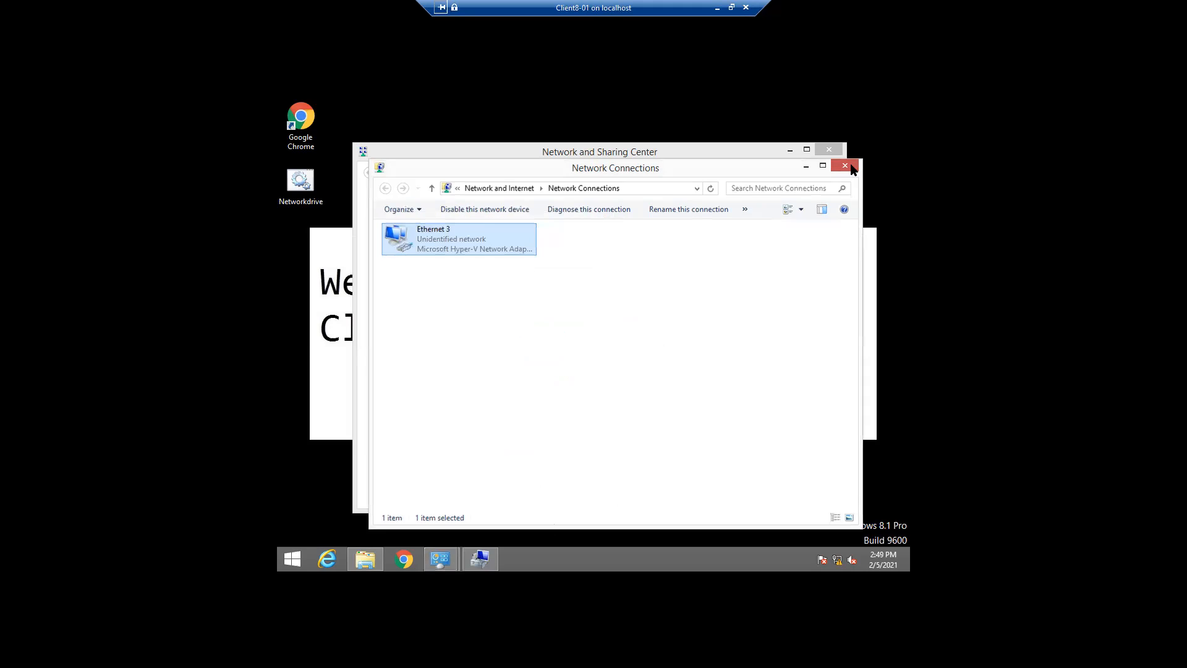
pyautogui.click(834, 152)
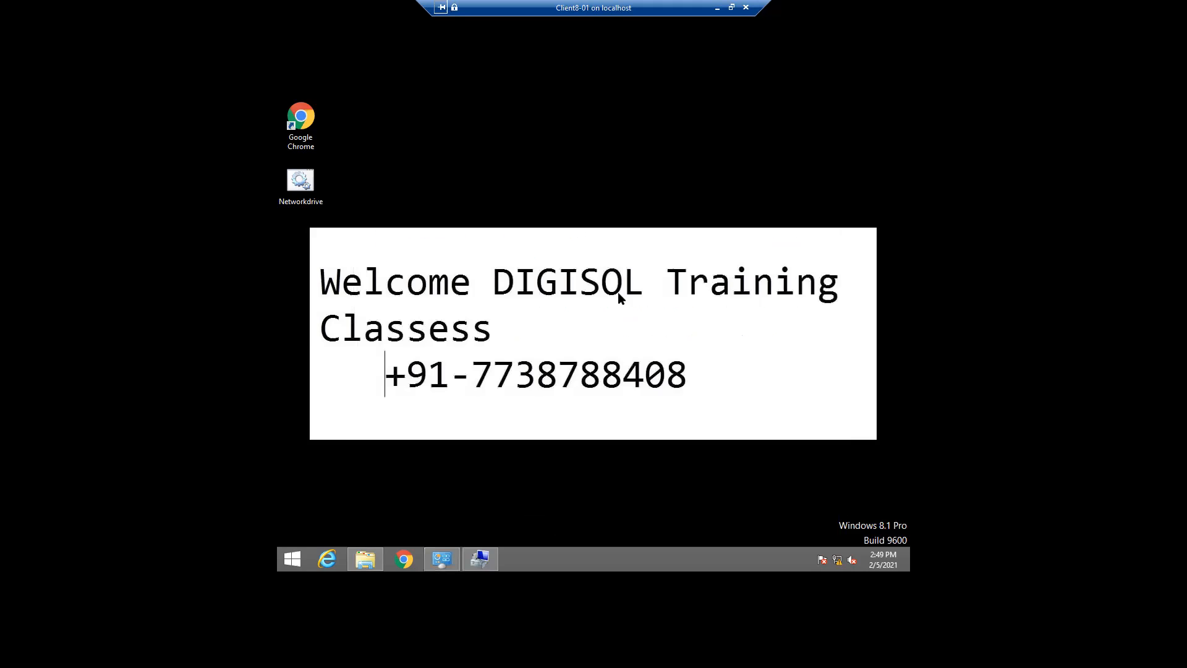
pyautogui.click(311, 132)
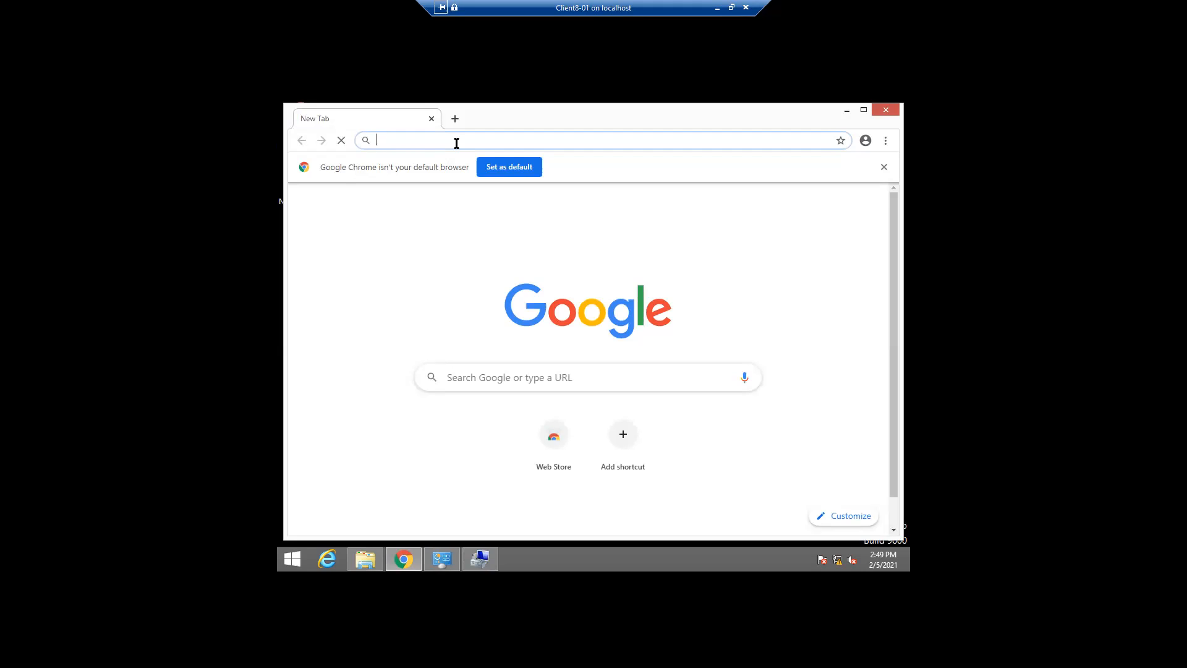
pyautogui.write('htt')
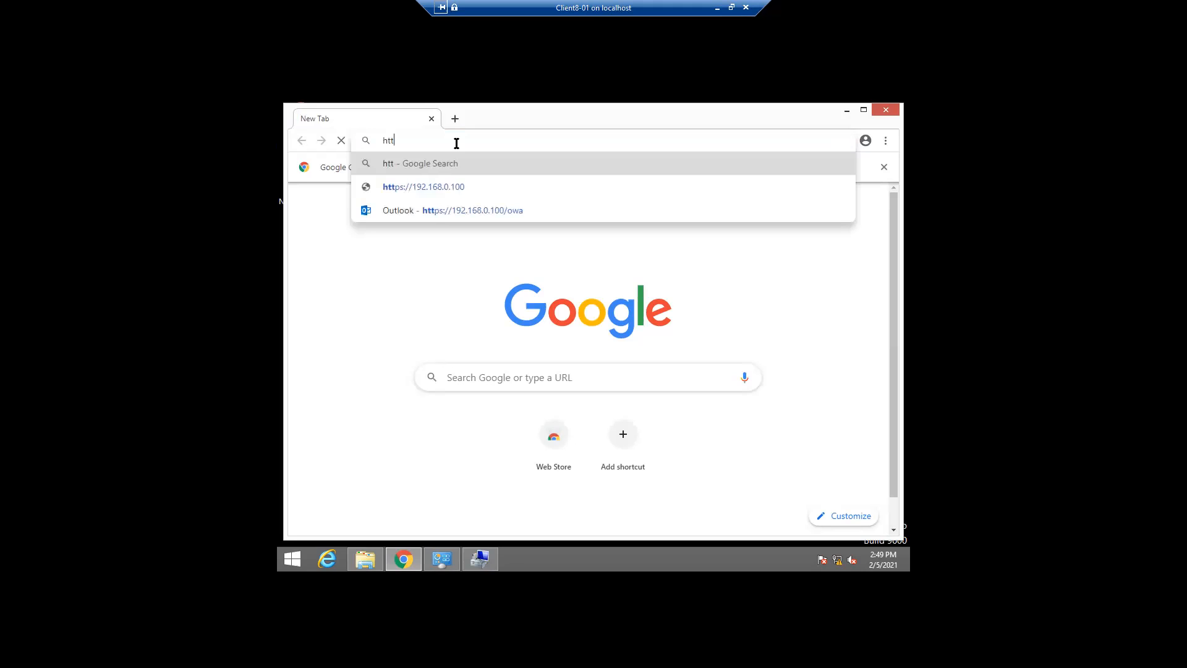
pyautogui.write('ps')
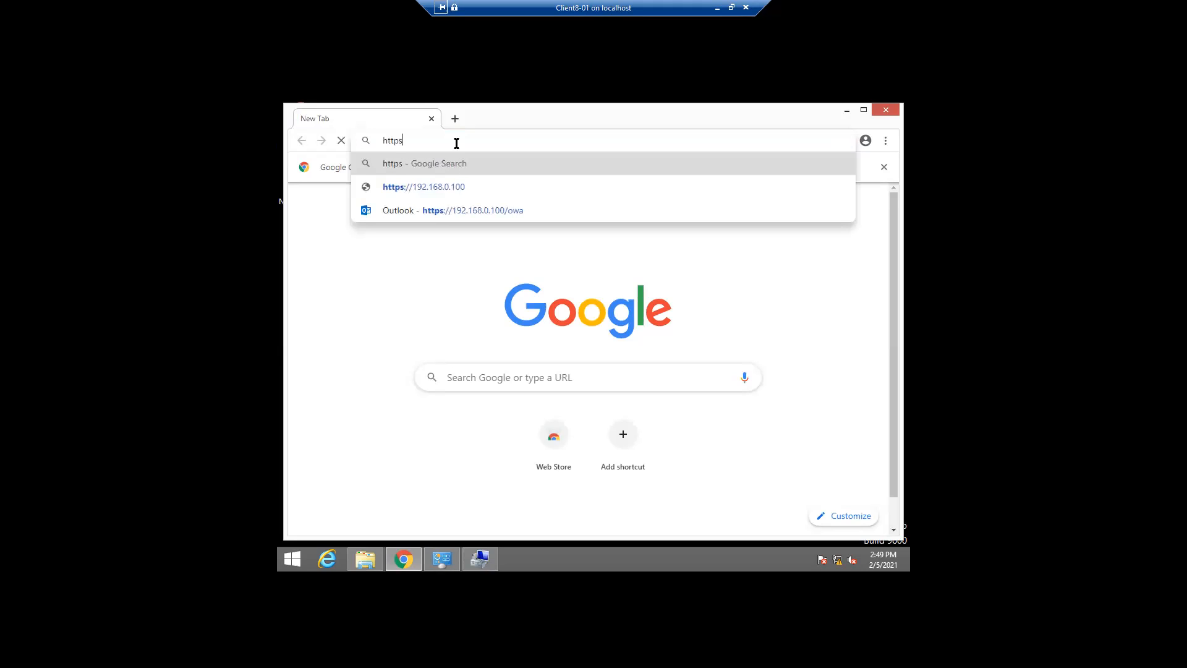
pyautogui.write('://1')
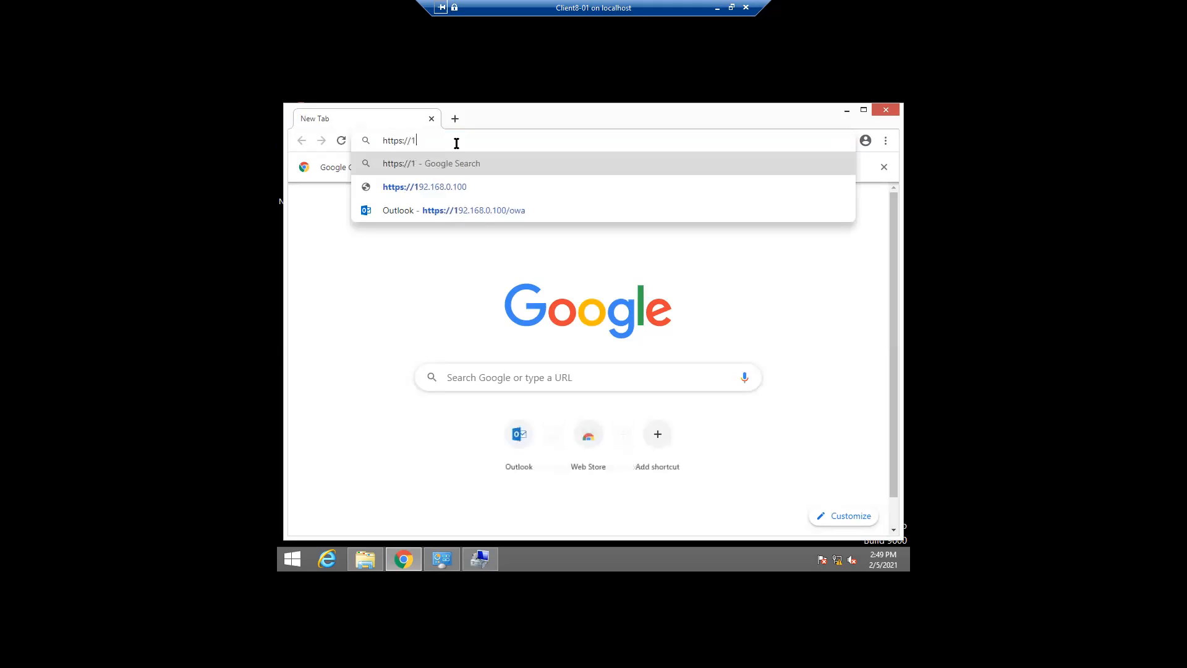
pyautogui.write('92.168.0.1')
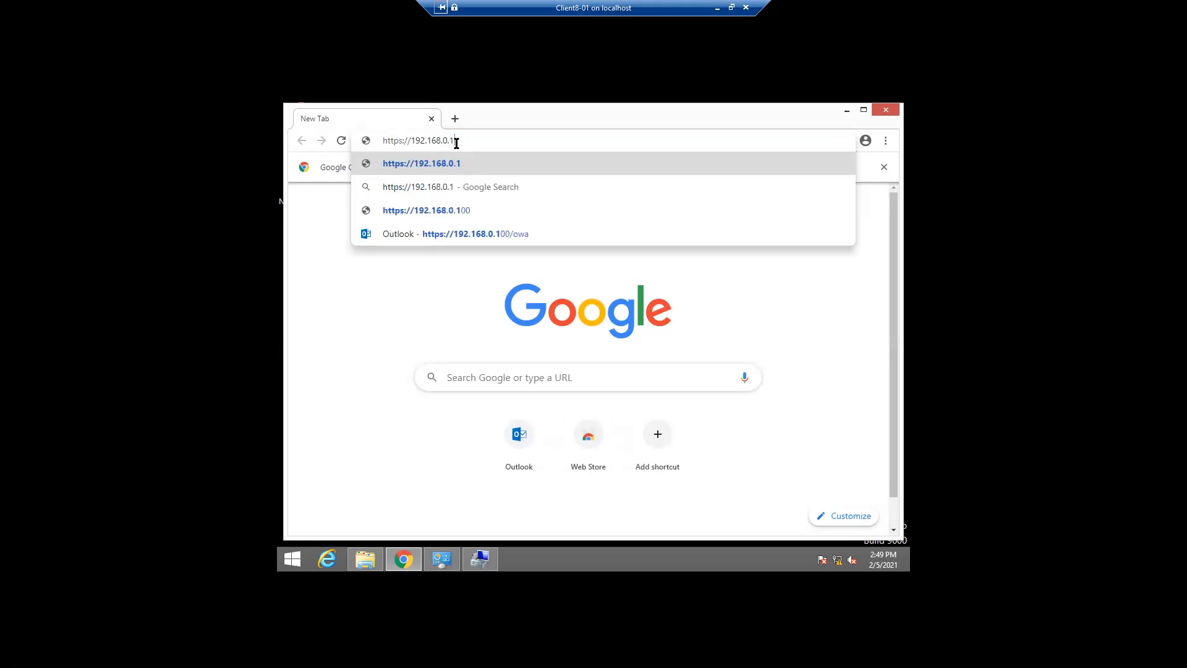
pyautogui.write('08')
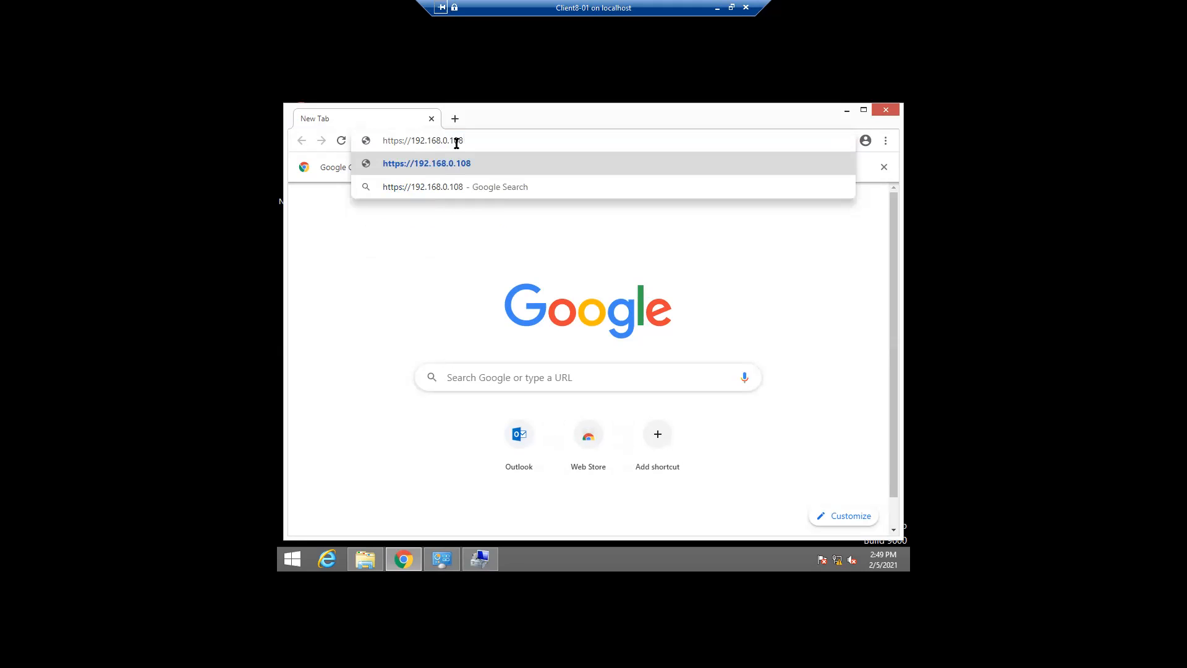
pyautogui.write('/ecp')
pyautogui.press('Return')
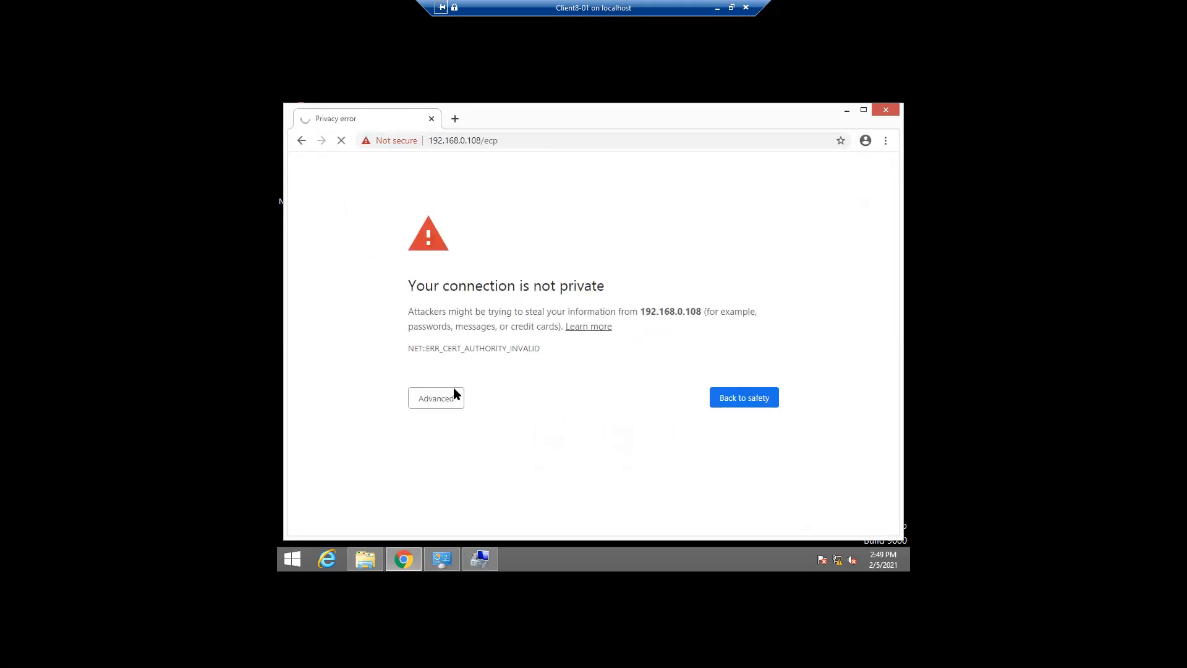
pyautogui.click(432, 398)
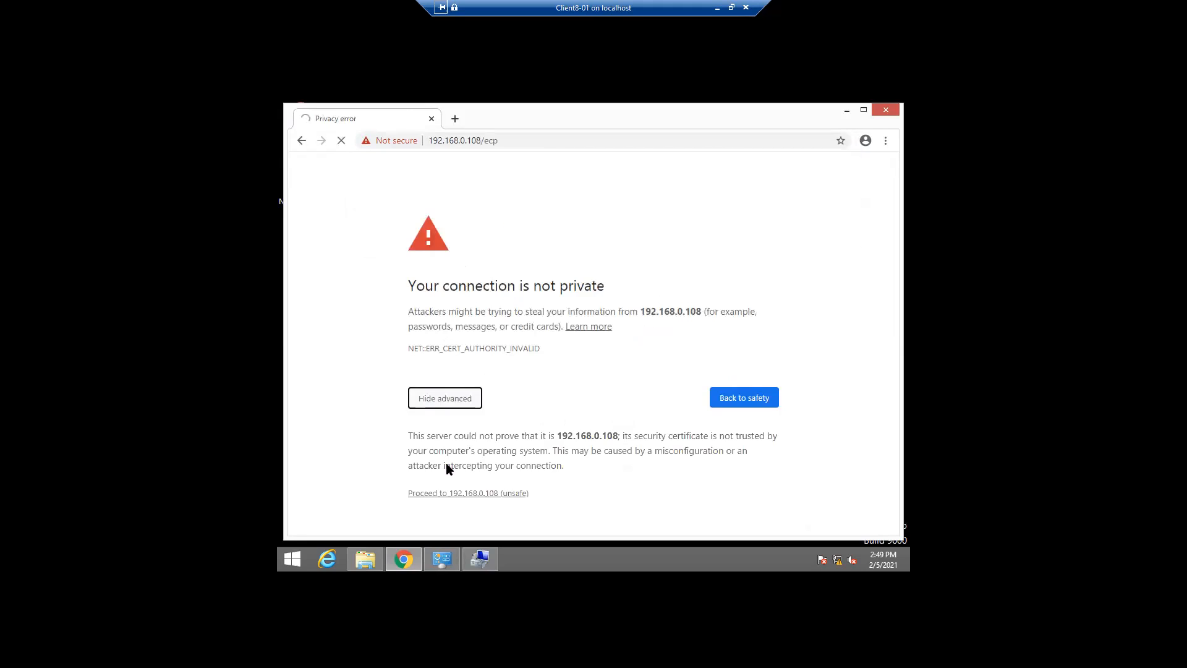
pyautogui.click(452, 494)
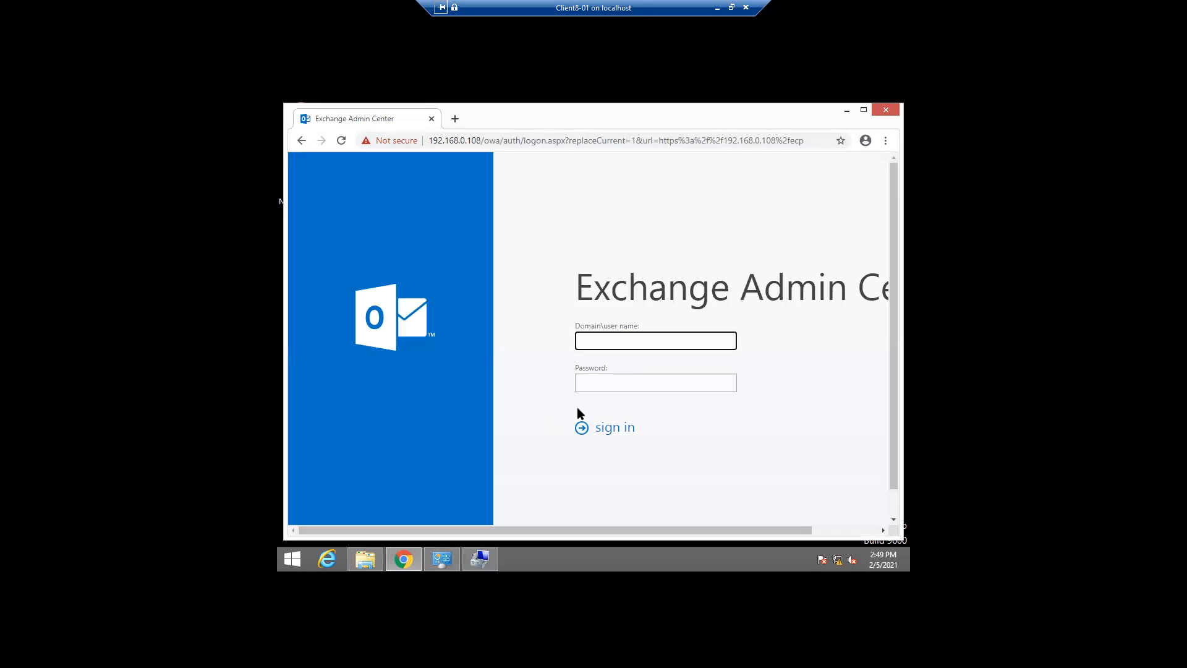
# Try signing in as the exchange admin account under domain digisoltraining.in, then return to sign-in
pyautogui.write('digisoltraining.in\\exchangeadmin')
pyautogui.press('Tab')
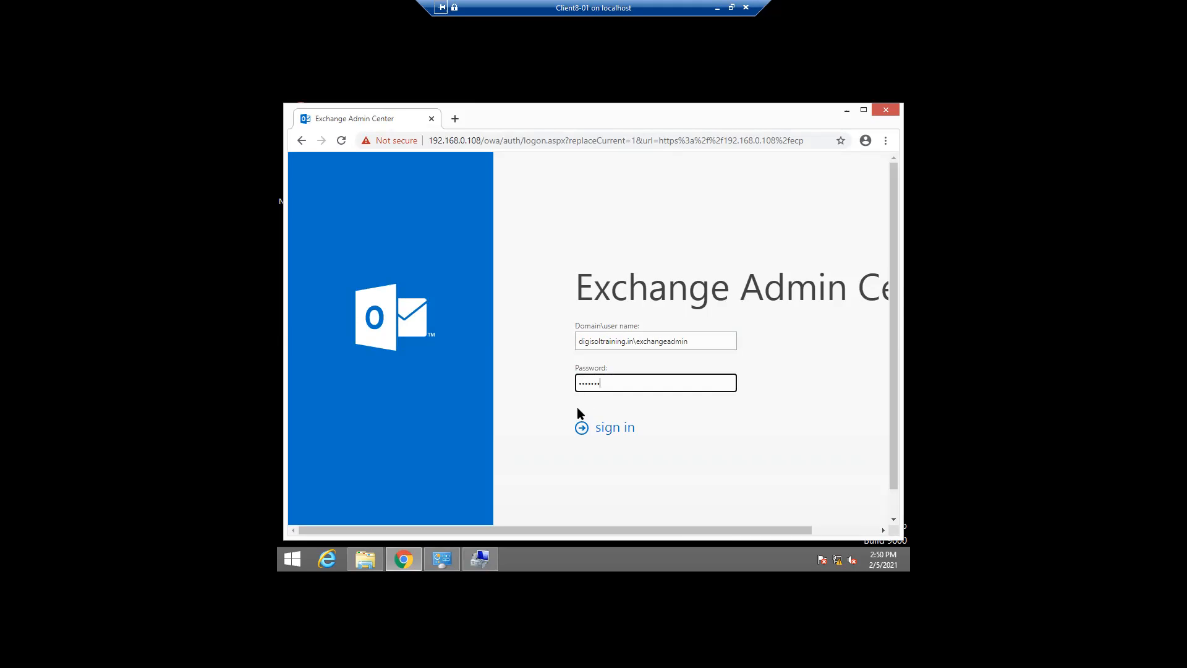
pyautogui.click(604, 431)
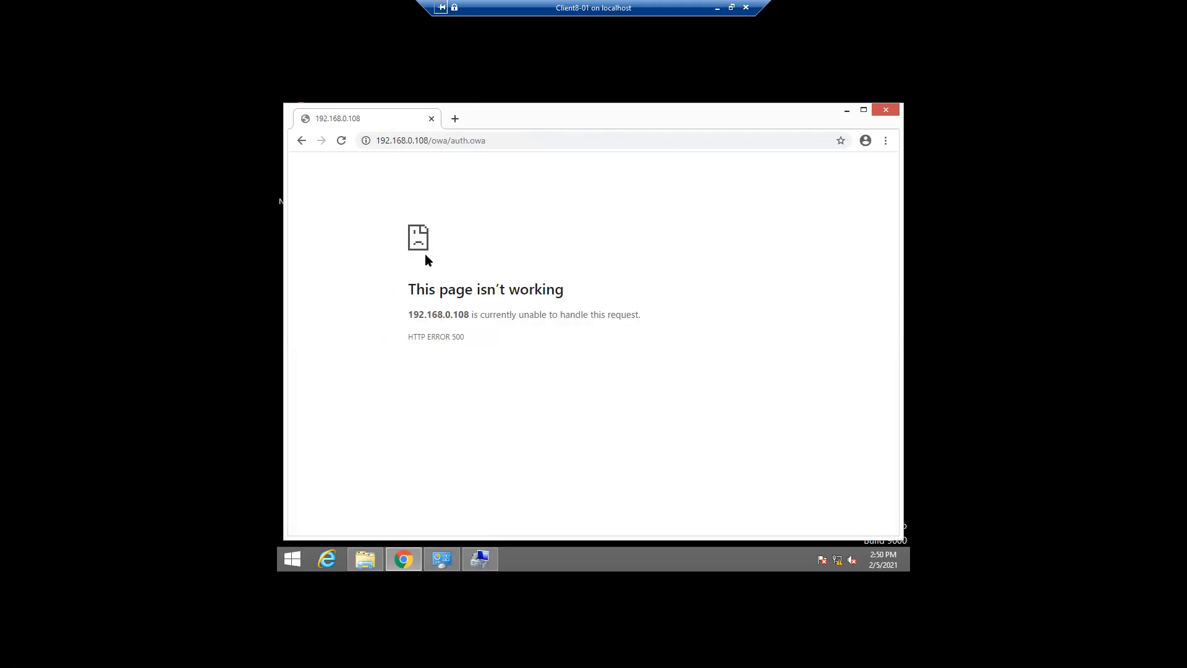
pyautogui.click(302, 141)
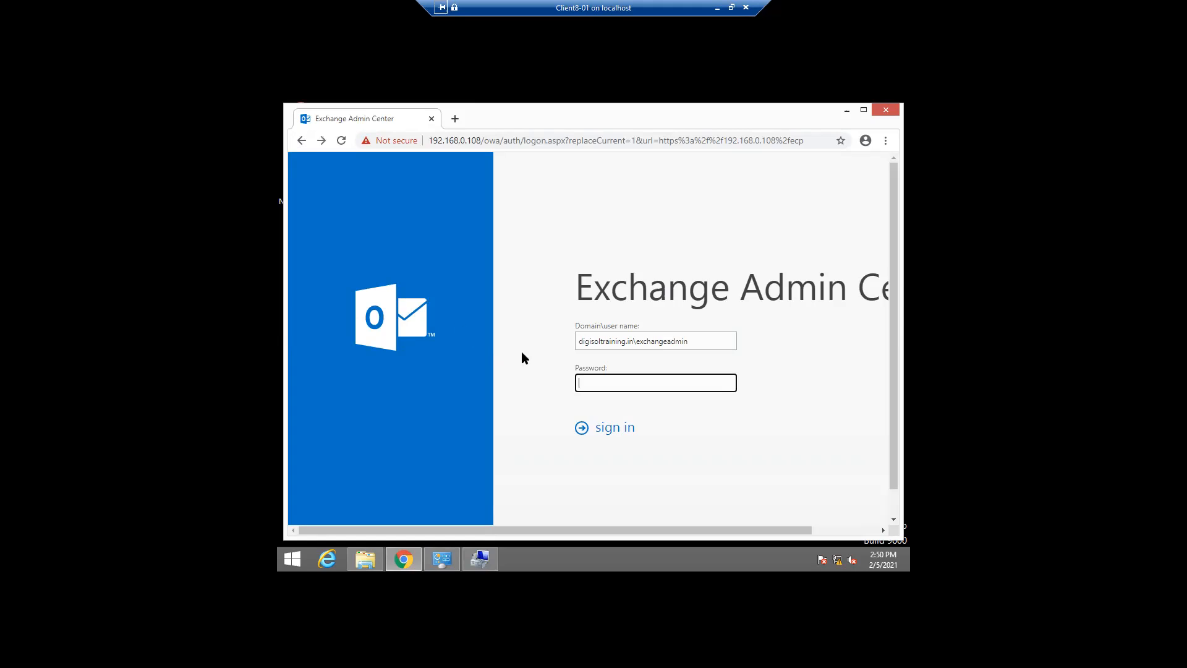
# Correct the domain to digisoltraining, re-enter the password and sign in; HTTP ERROR 500 appears, close Chrome
pyautogui.click(634, 342)
pyautogui.press('BackSpace')
pyautogui.press('BackSpace')
pyautogui.press('BackSpace')
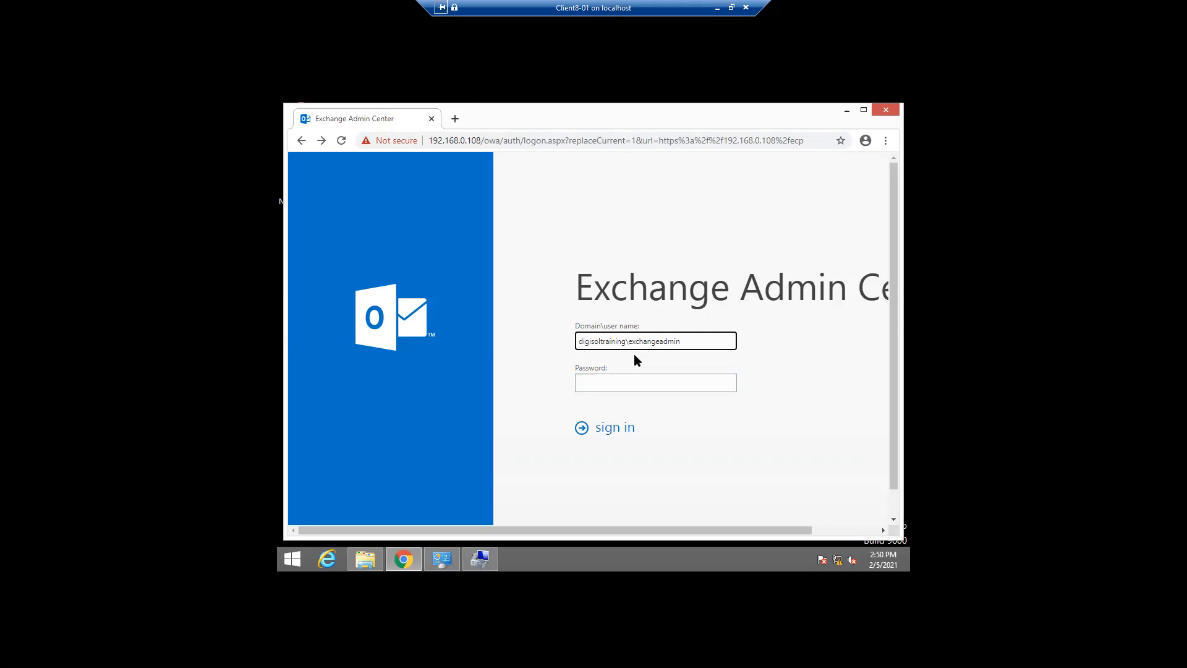
pyautogui.click(602, 378)
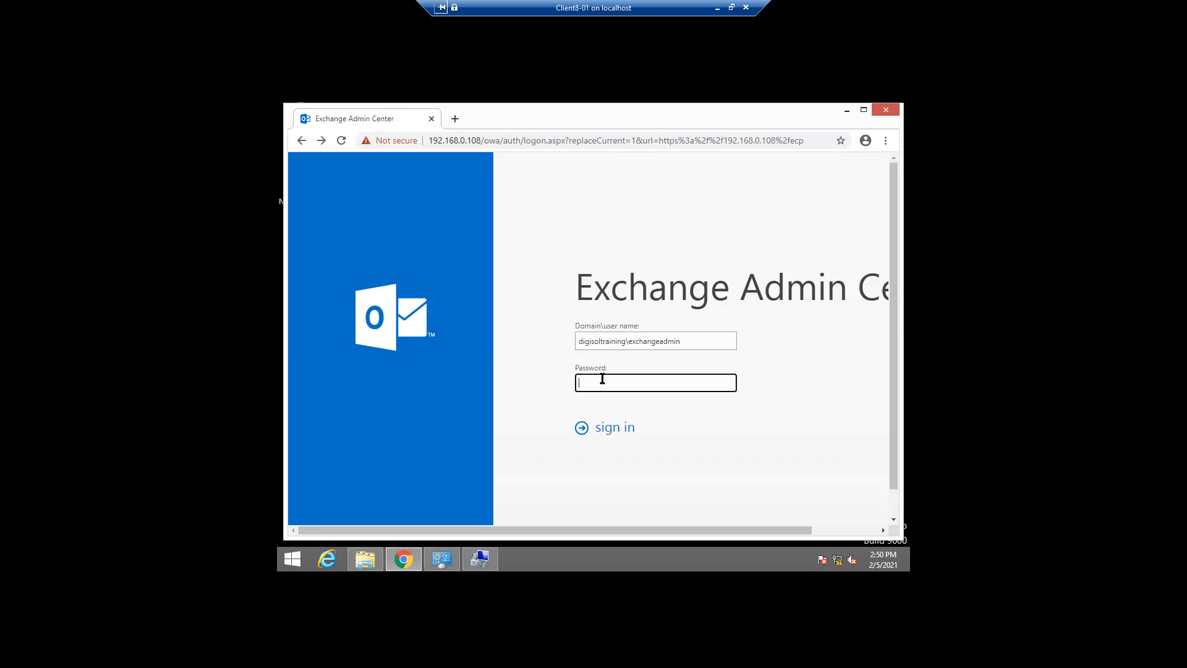
pyautogui.write('***********')
pyautogui.click(606, 429)
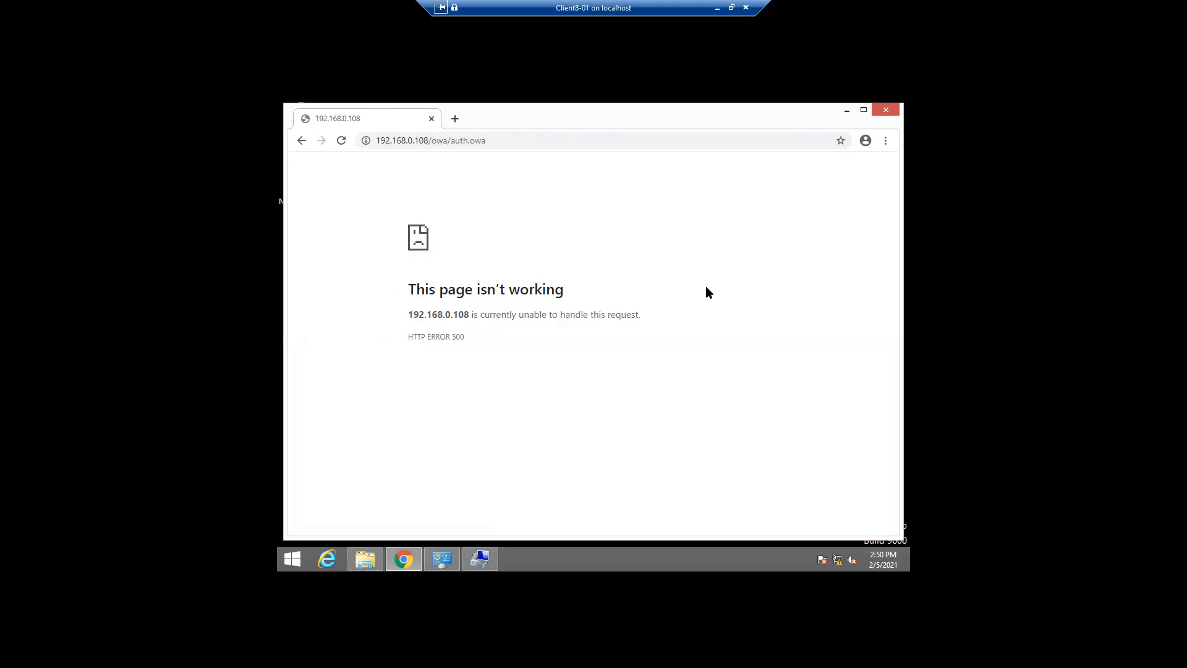
pyautogui.click(889, 111)
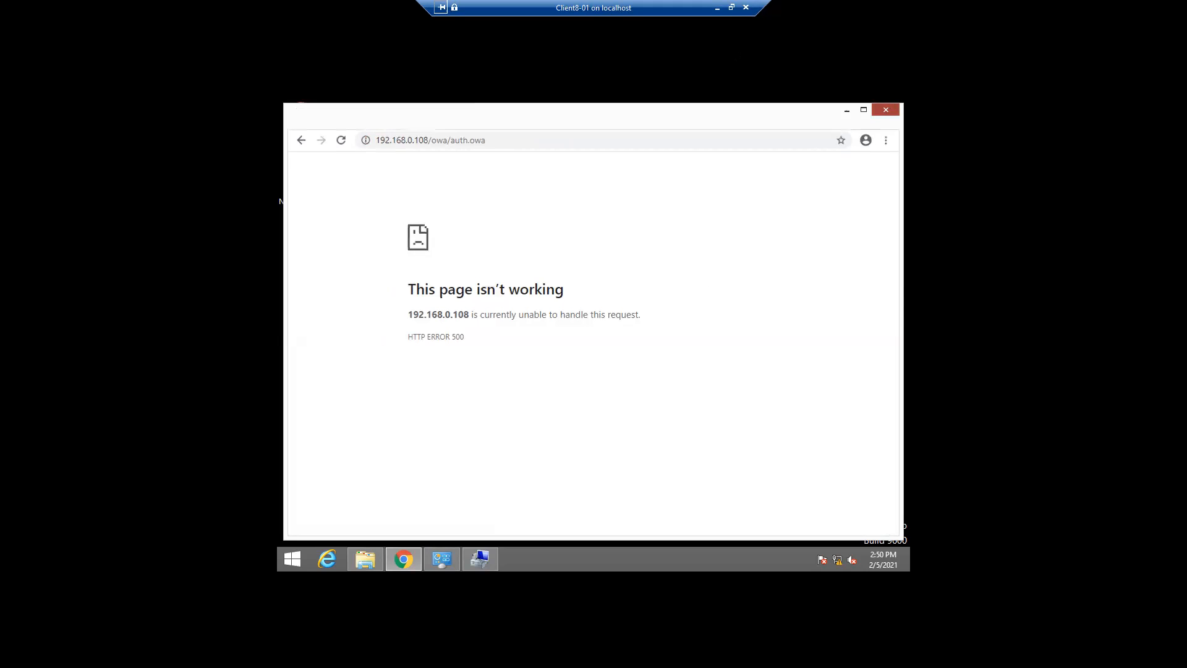
# On the domain controller VM, run ipconfig in cmd, showing IPv4 192.168.0.106 and gateway 192.168.0.1
pyautogui.click(717, 8)
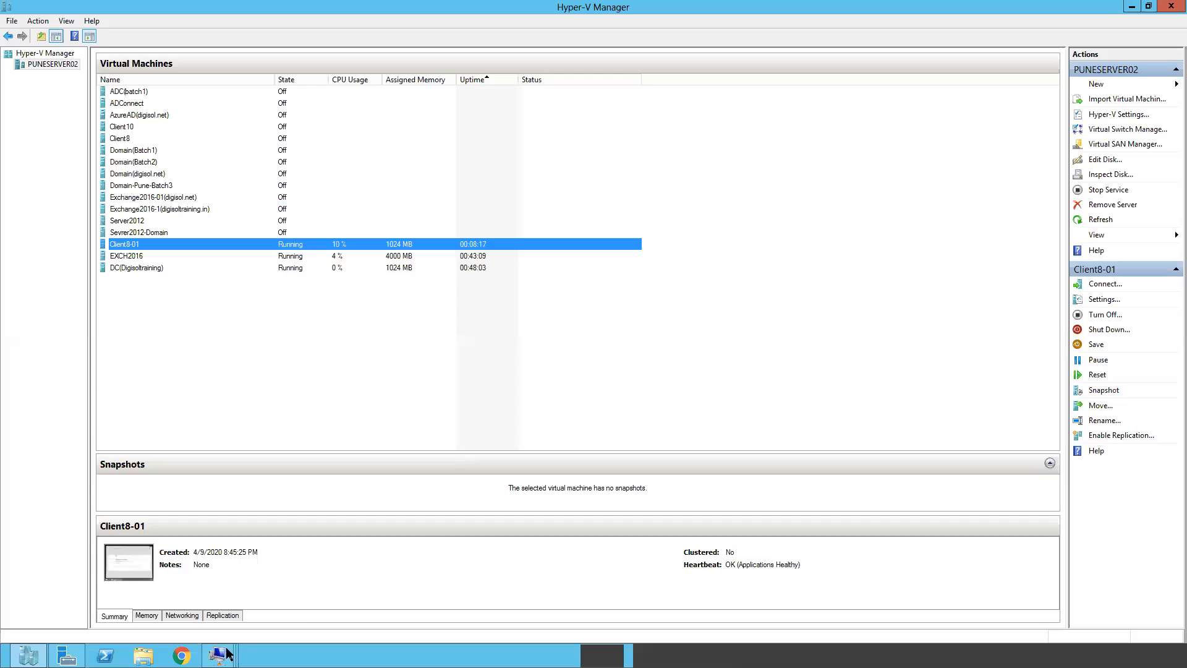
pyautogui.moveTo(214, 654)
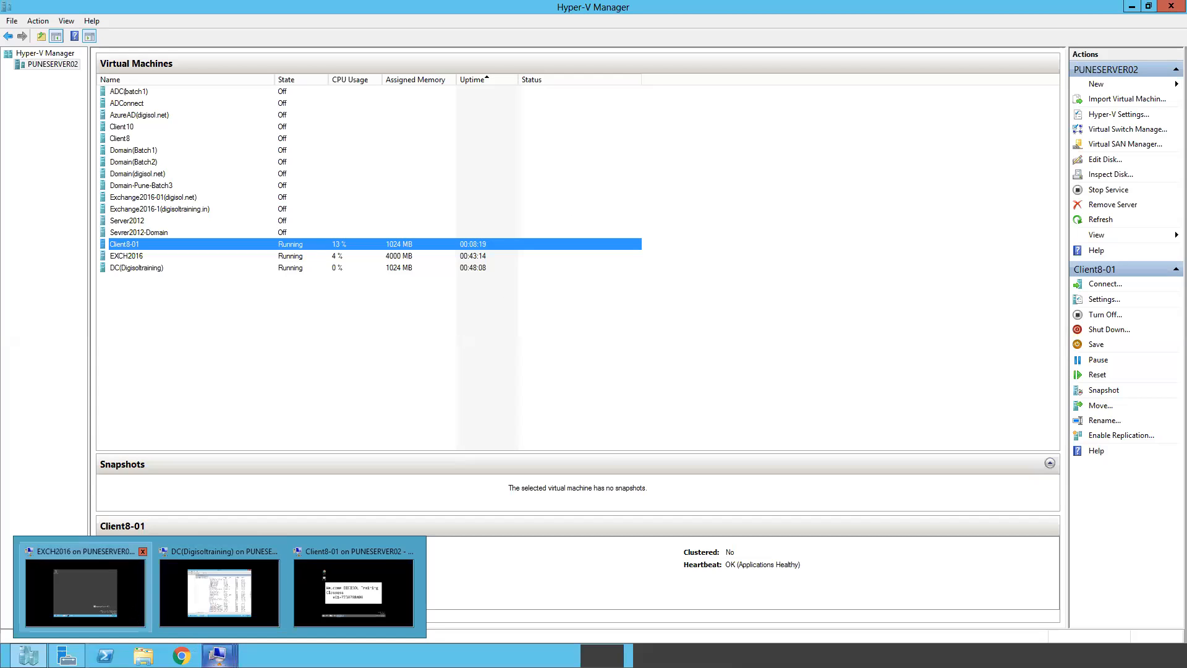
pyautogui.click(224, 606)
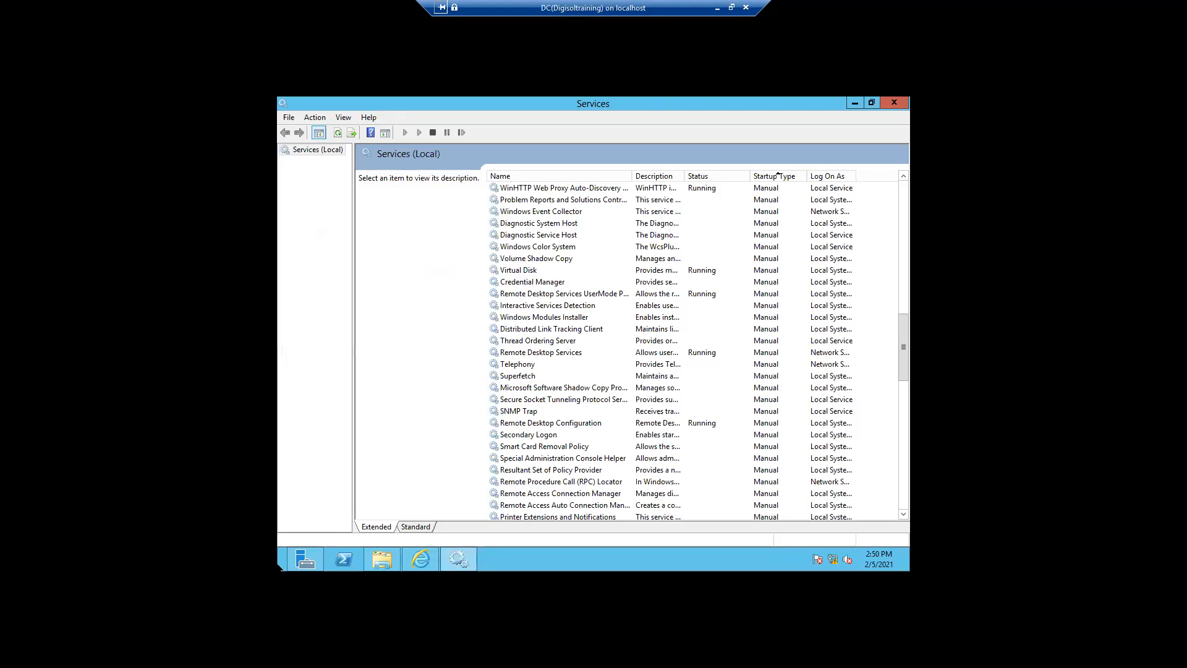
pyautogui.rightClick(280, 566)
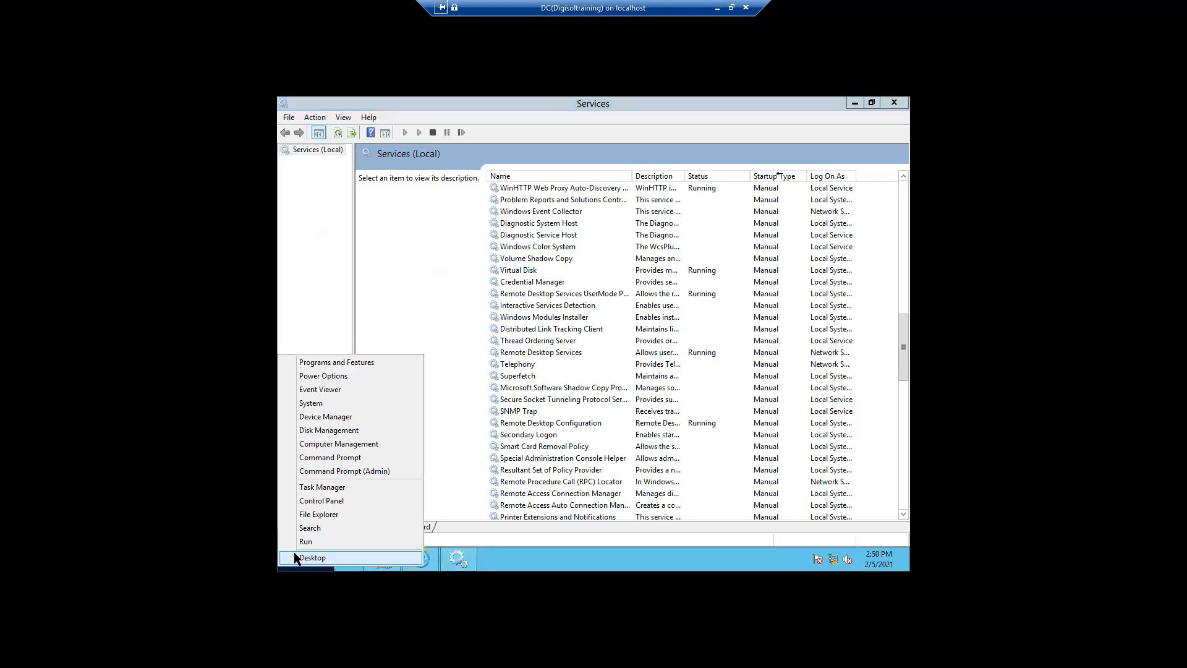
pyautogui.click(309, 541)
pyautogui.write('cmd')
pyautogui.press('Return')
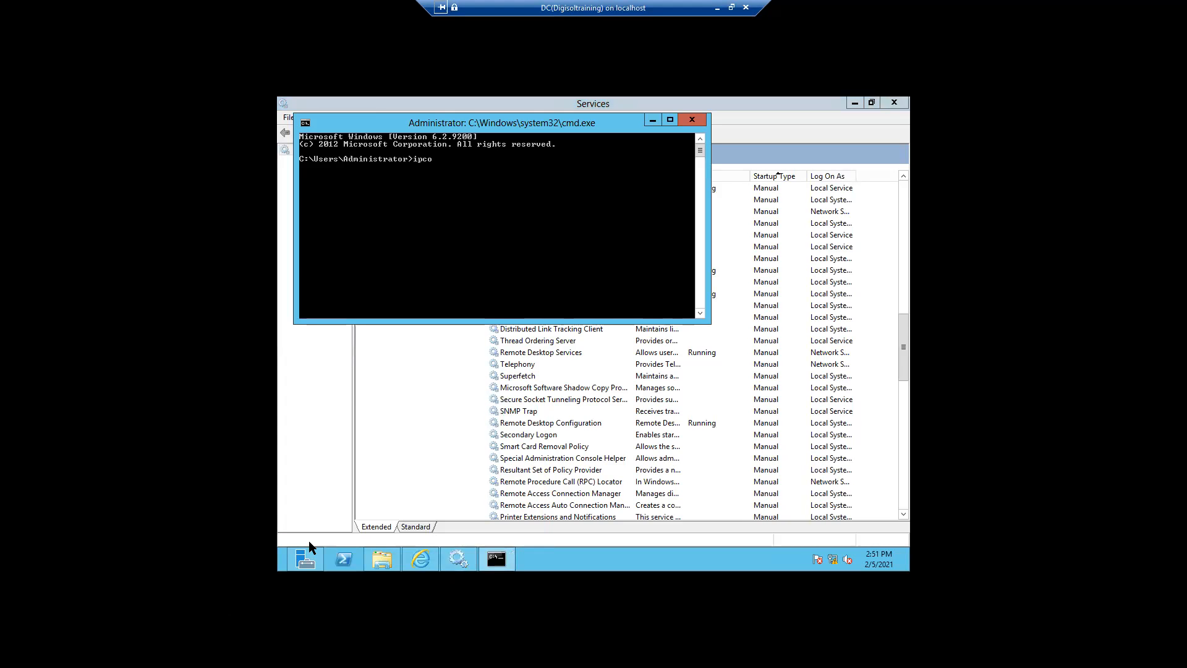
pyautogui.press('Return')
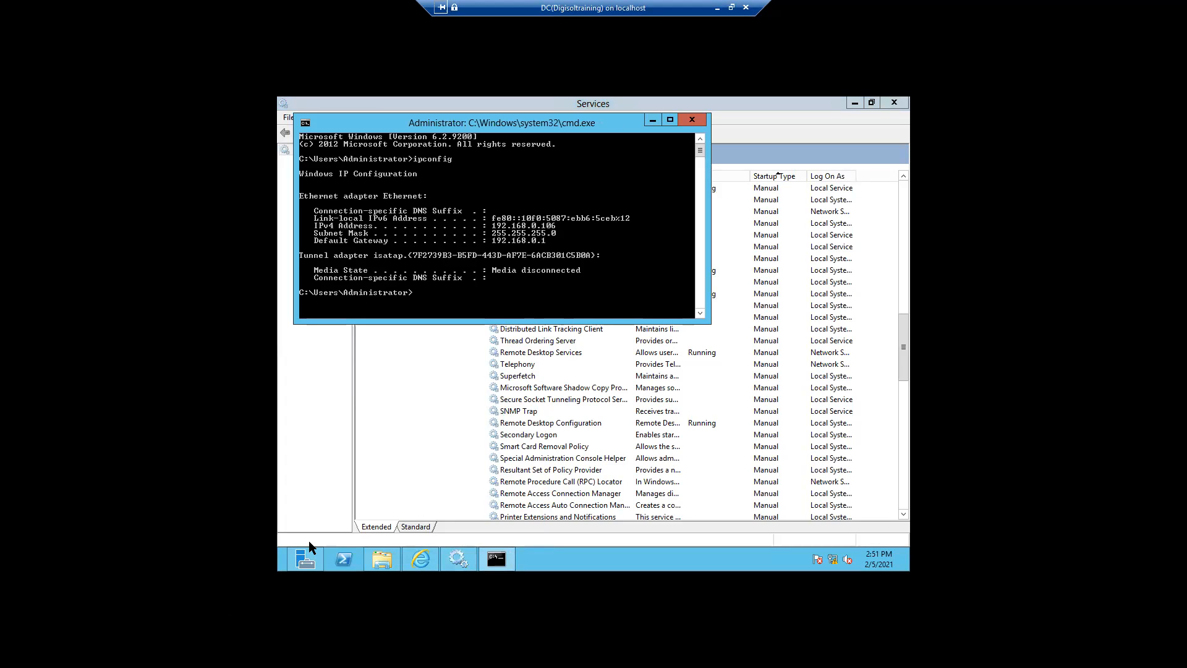
pyautogui.click(718, 8)
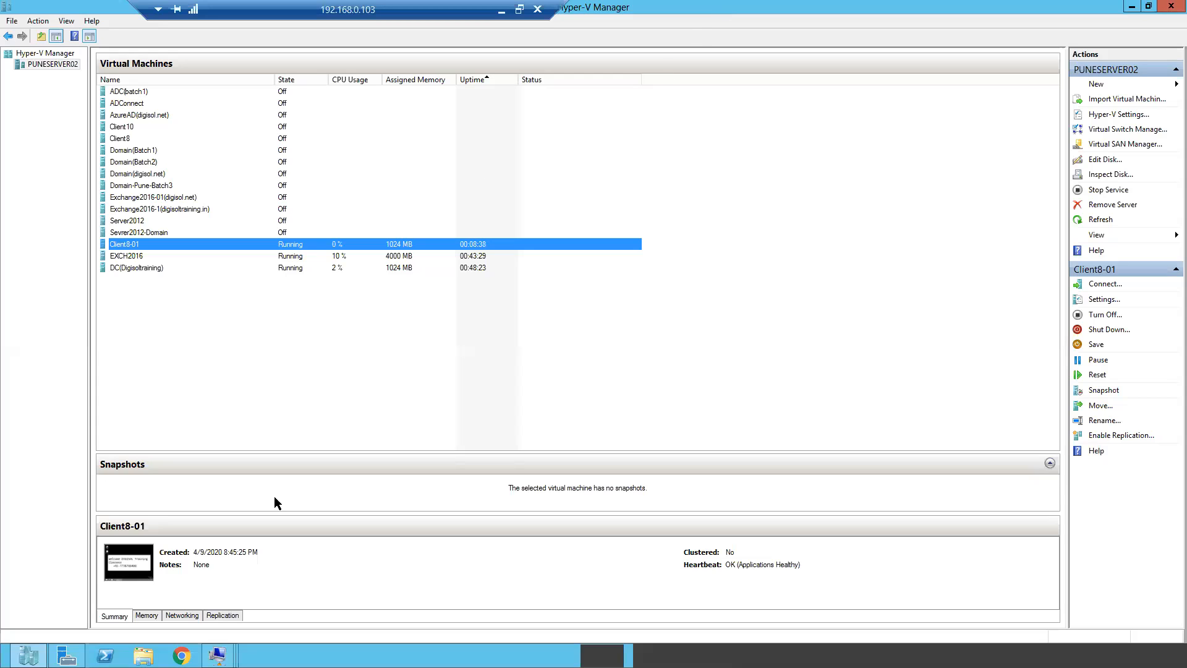
pyautogui.moveTo(221, 650)
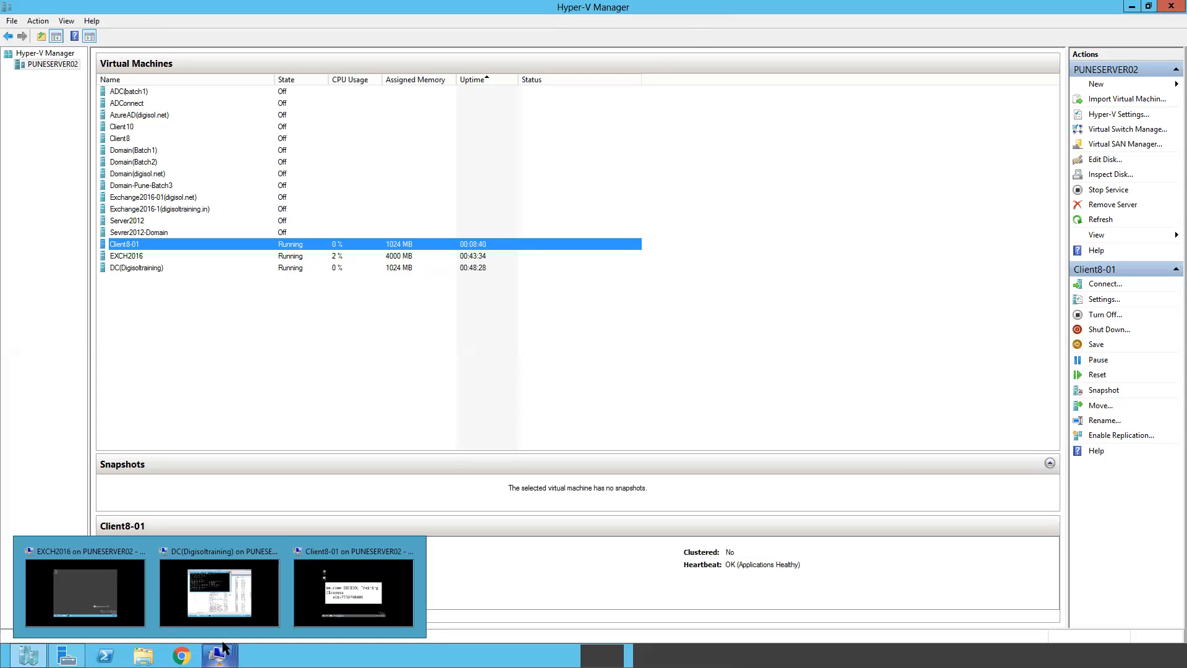
# On Client8-01, open This PC's system properties to start changing computer settings, reaching the UAC prompt
pyautogui.click(350, 597)
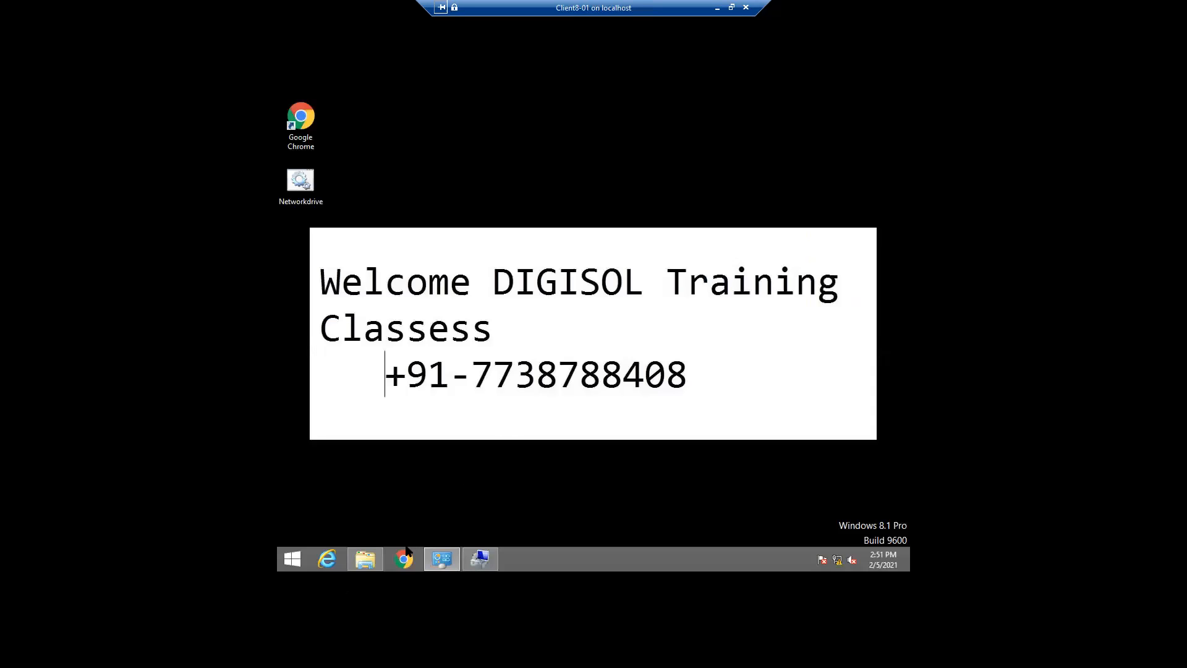
pyautogui.moveTo(365, 559)
pyautogui.click(370, 502)
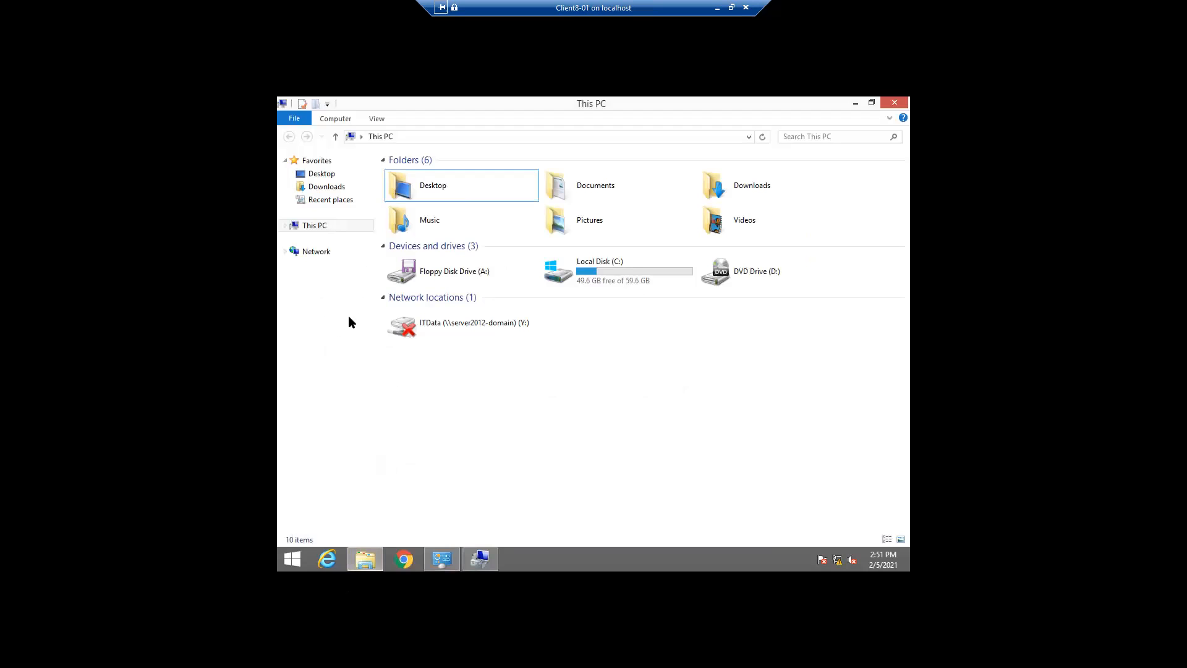
pyautogui.rightClick(319, 231)
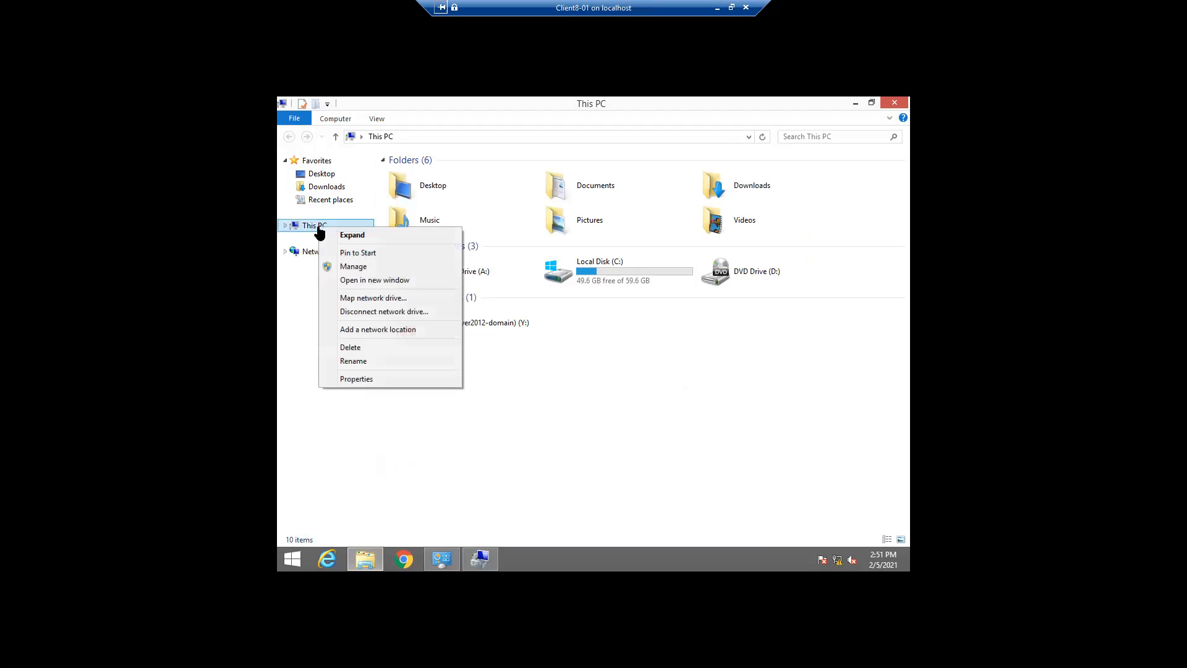
pyautogui.click(354, 380)
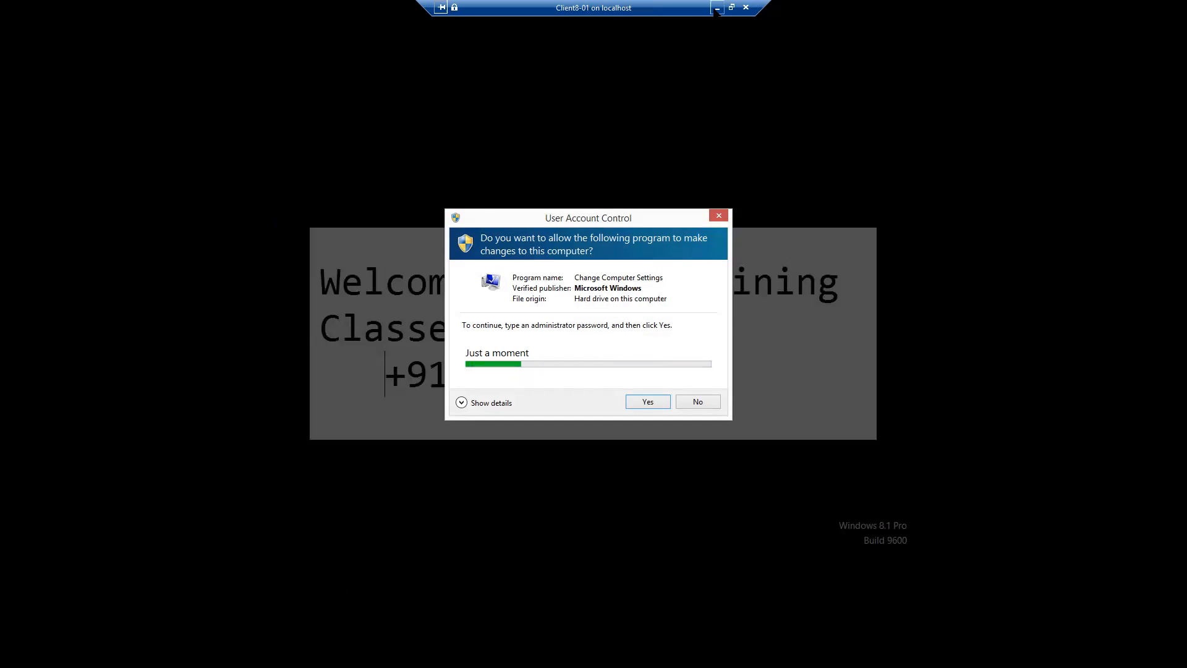
pyautogui.click(717, 8)
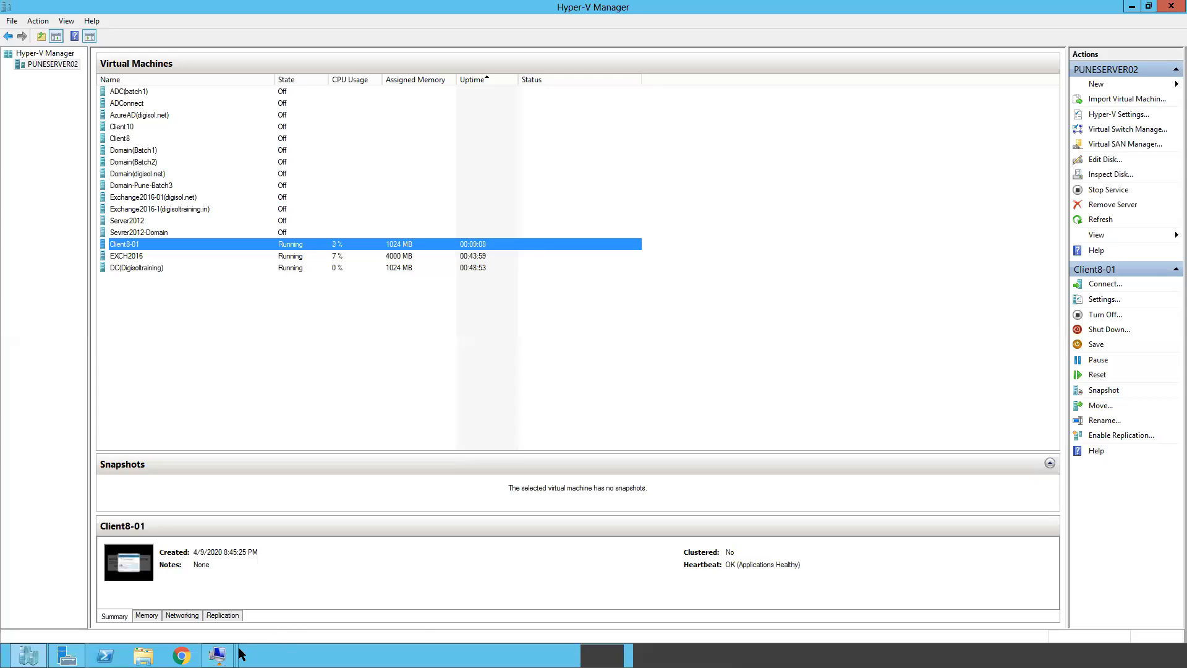
# On the DC, rerun ipconfig and run nslookup, showing default server dc.digisoltraining.in at 192.168.0.106
pyautogui.moveTo(218, 654)
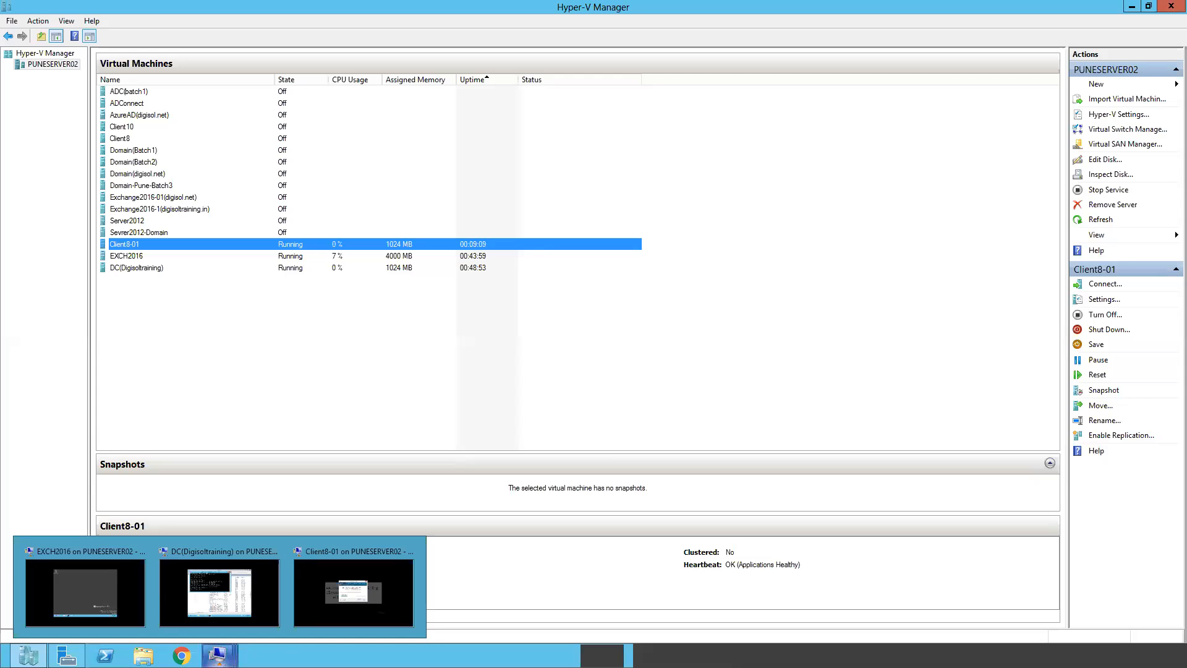
pyautogui.click(221, 605)
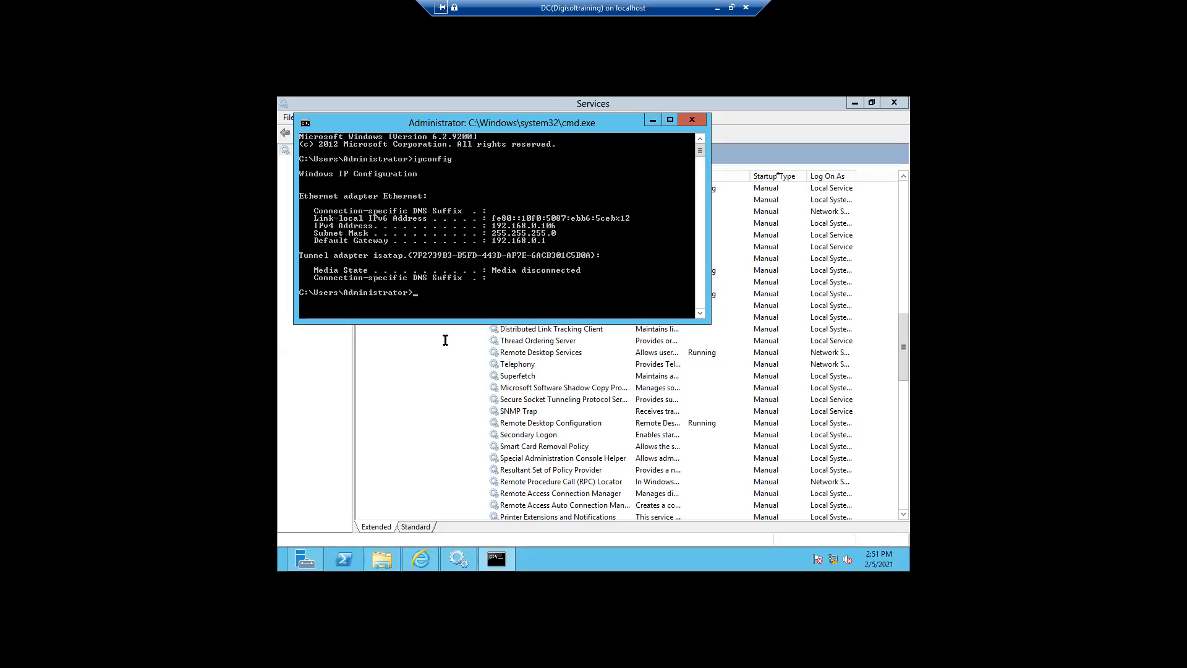
pyautogui.press('Up')
pyautogui.press('Return')
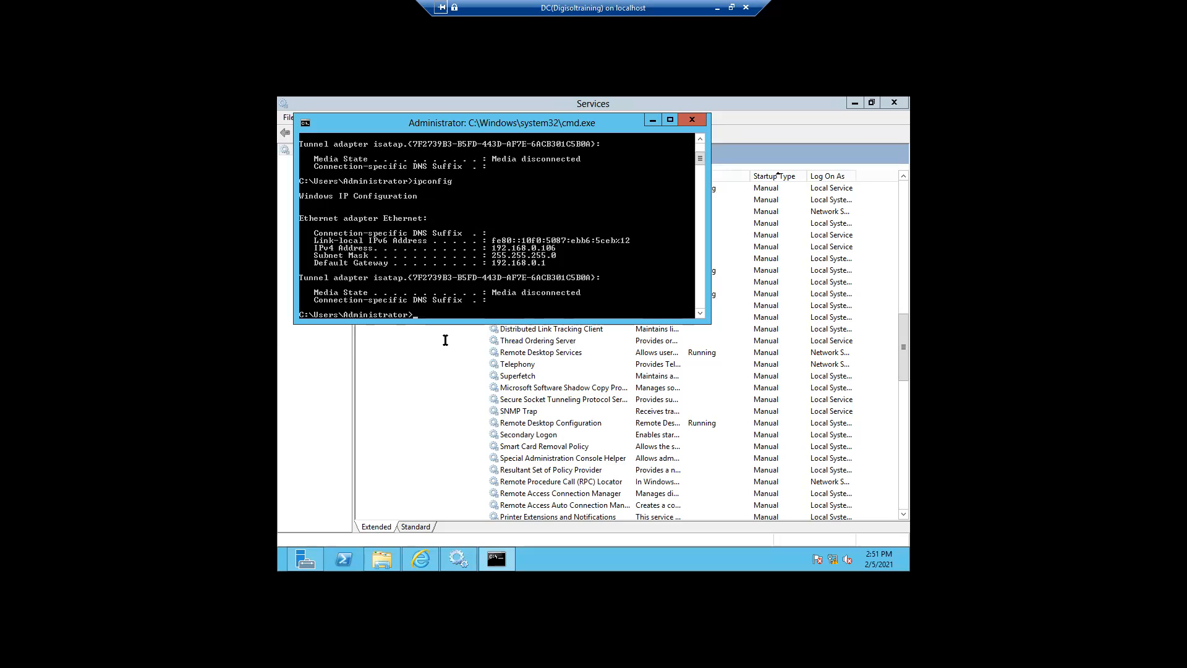
pyautogui.write('nslookup')
pyautogui.press('Return')
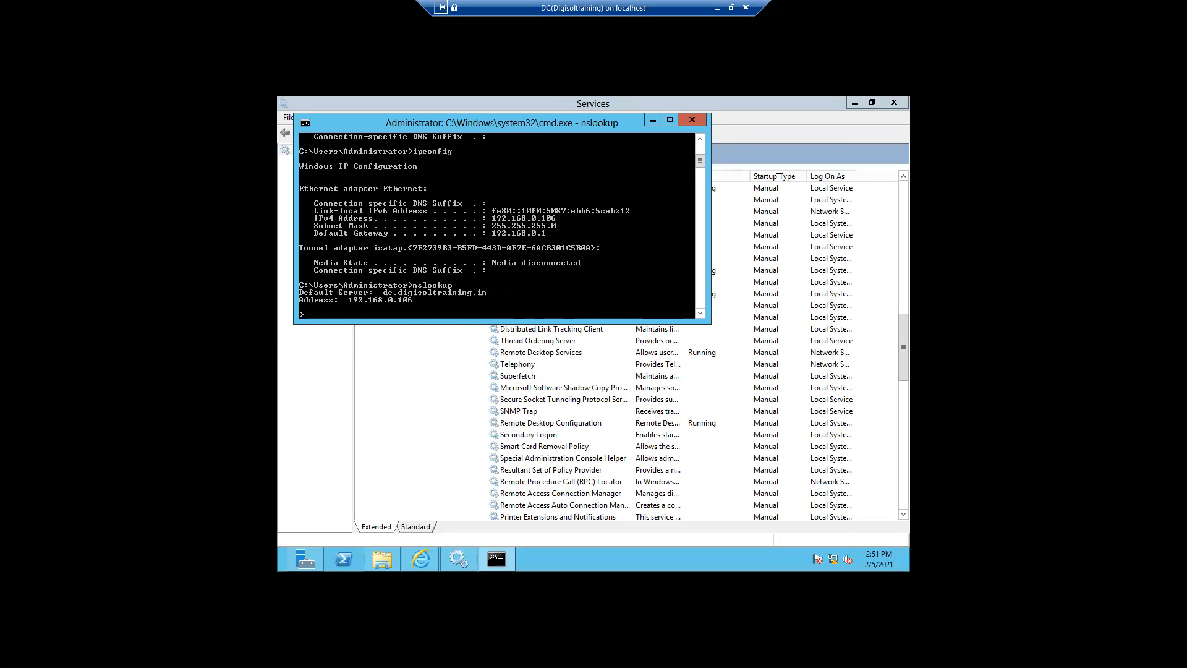
pyautogui.click(717, 8)
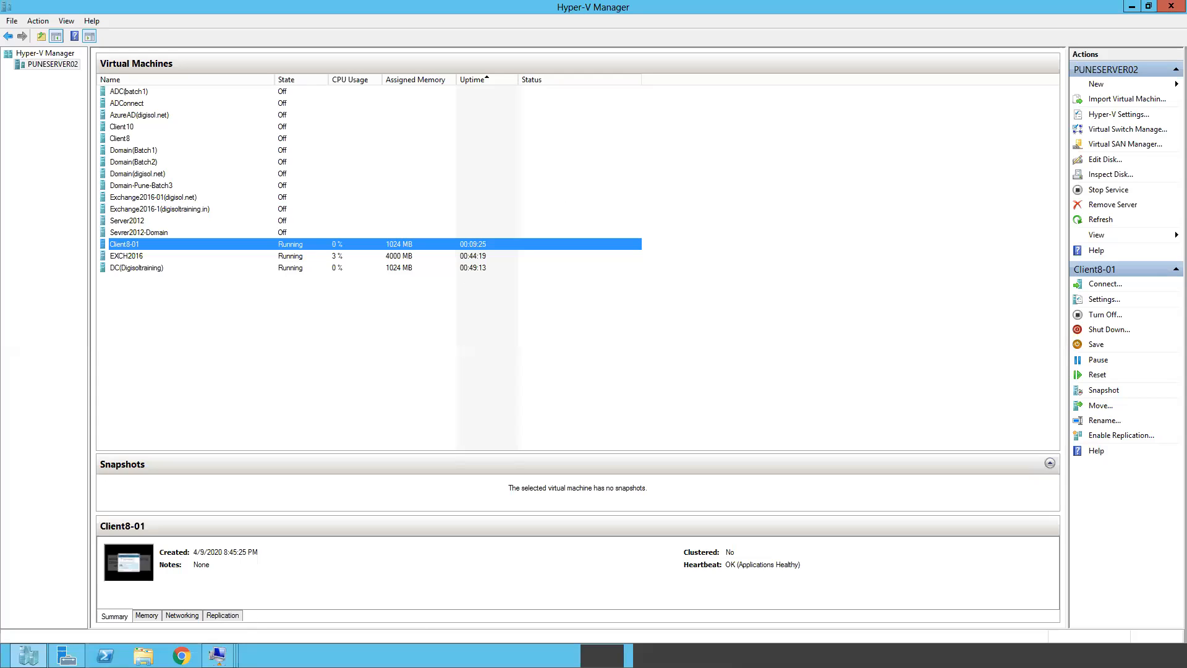
# On Client8-01, approve the UAC prompt with the local admin account's username and password
pyautogui.moveTo(217, 654)
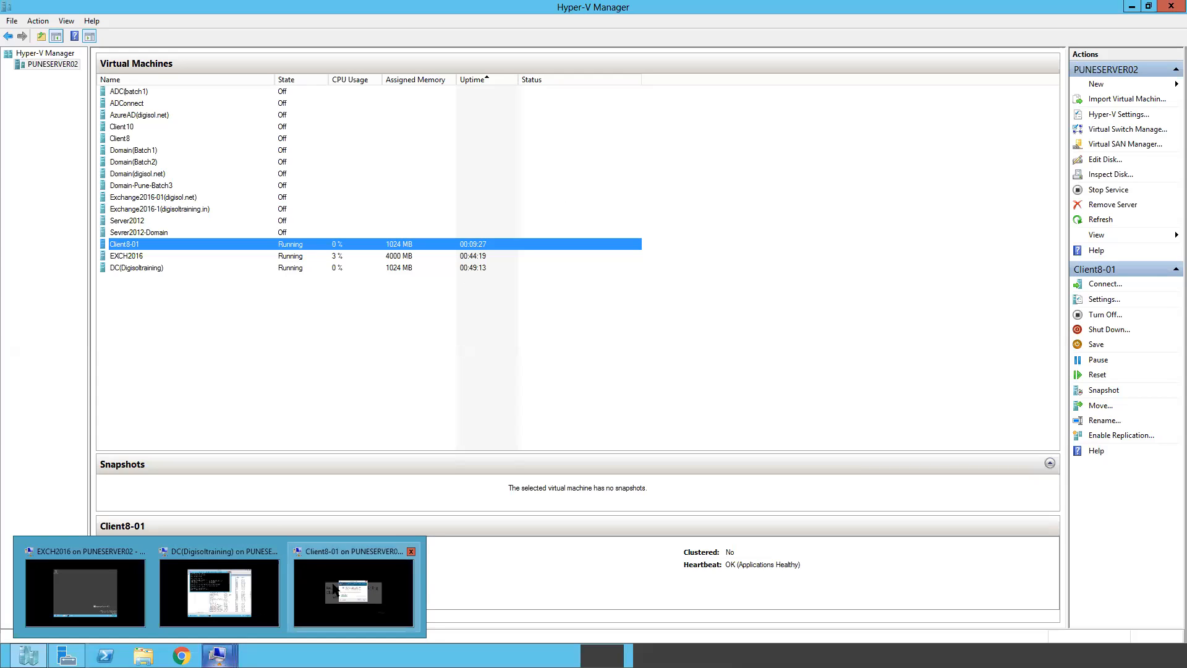
pyautogui.click(353, 590)
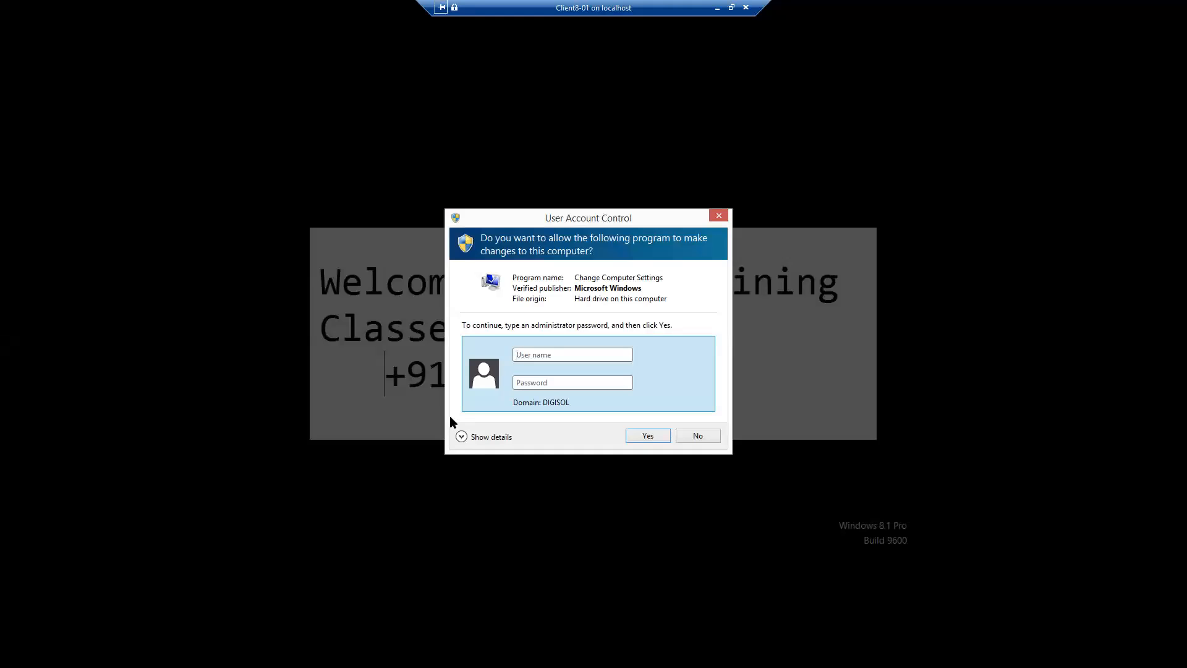
pyautogui.write('client')
pyautogui.write('8')
pyautogui.write('-1')
pyautogui.write('01')
pyautogui.write('\\admin')
pyautogui.write('●●●●●●●●●')
pyautogui.click(646, 437)
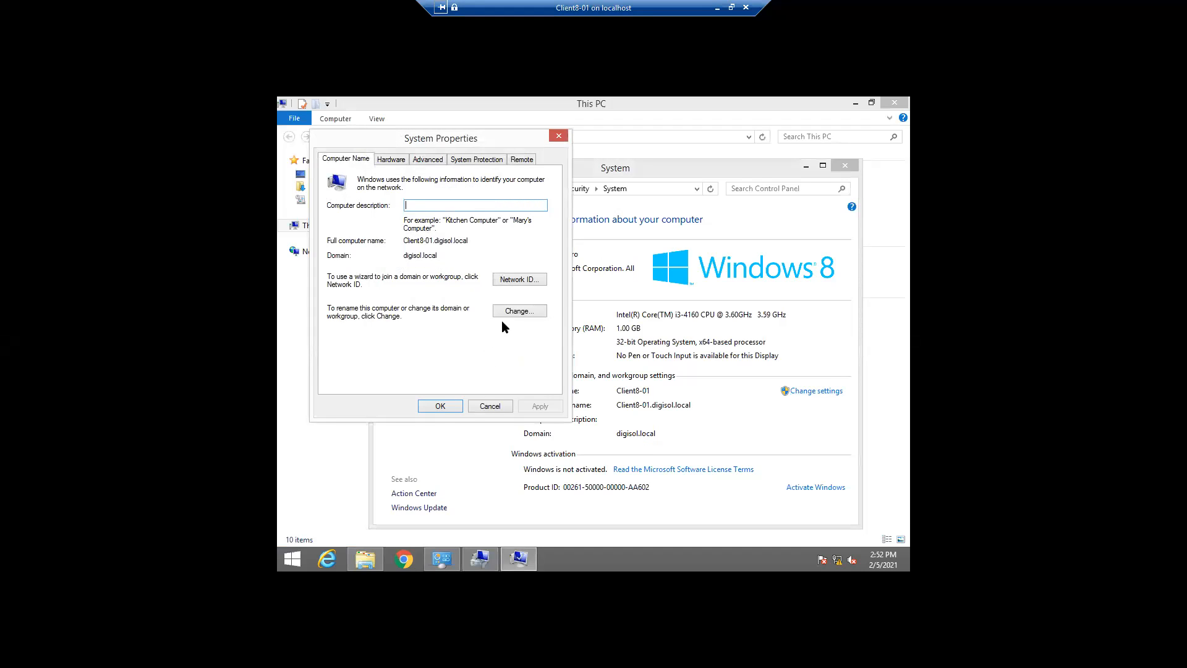
# Change Client8-01's membership from the domain to workgroup AR, acknowledging the leave-domain warning
pyautogui.click(506, 312)
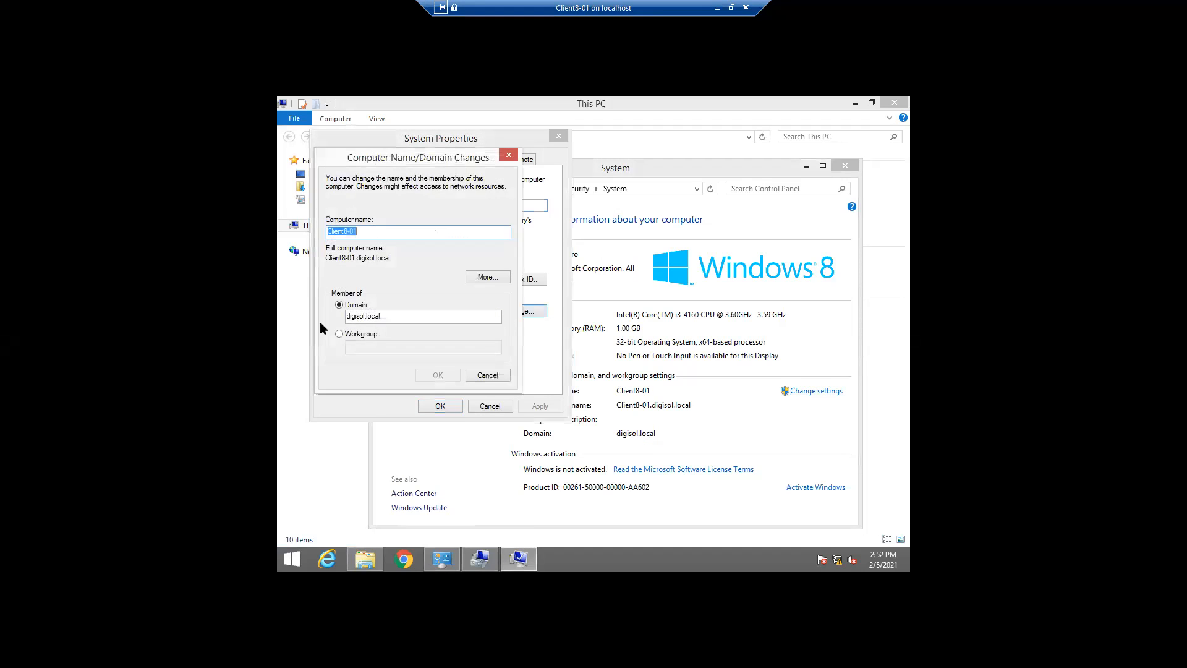
pyautogui.click(338, 334)
pyautogui.click(358, 348)
pyautogui.write('AR')
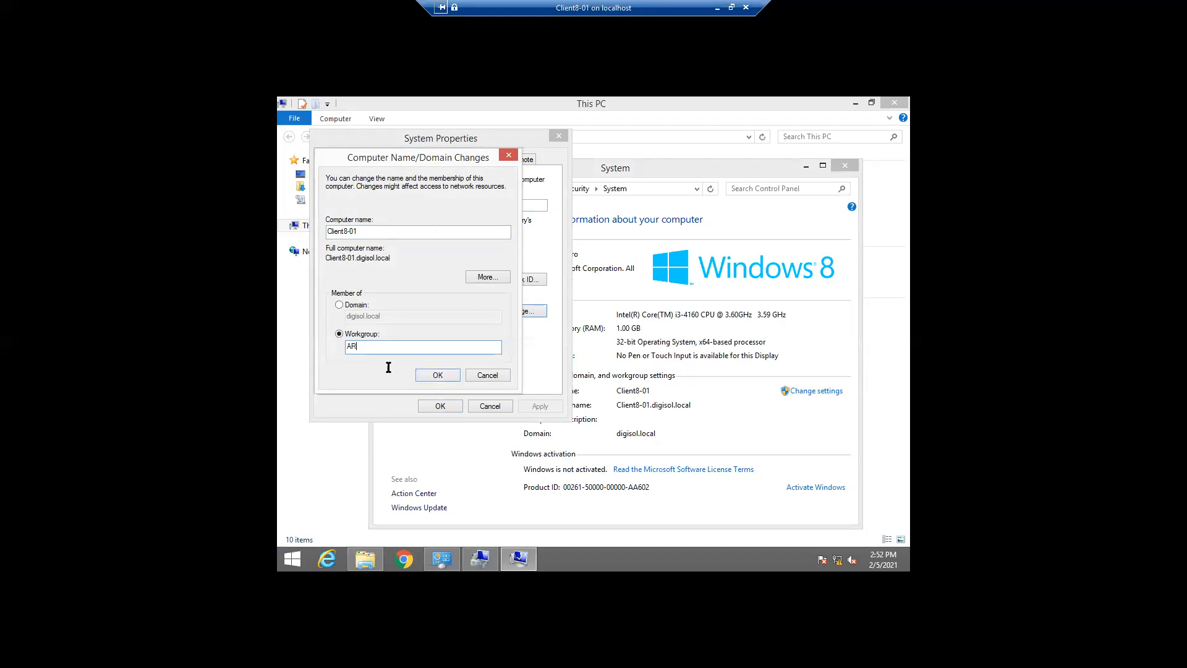
pyautogui.click(435, 376)
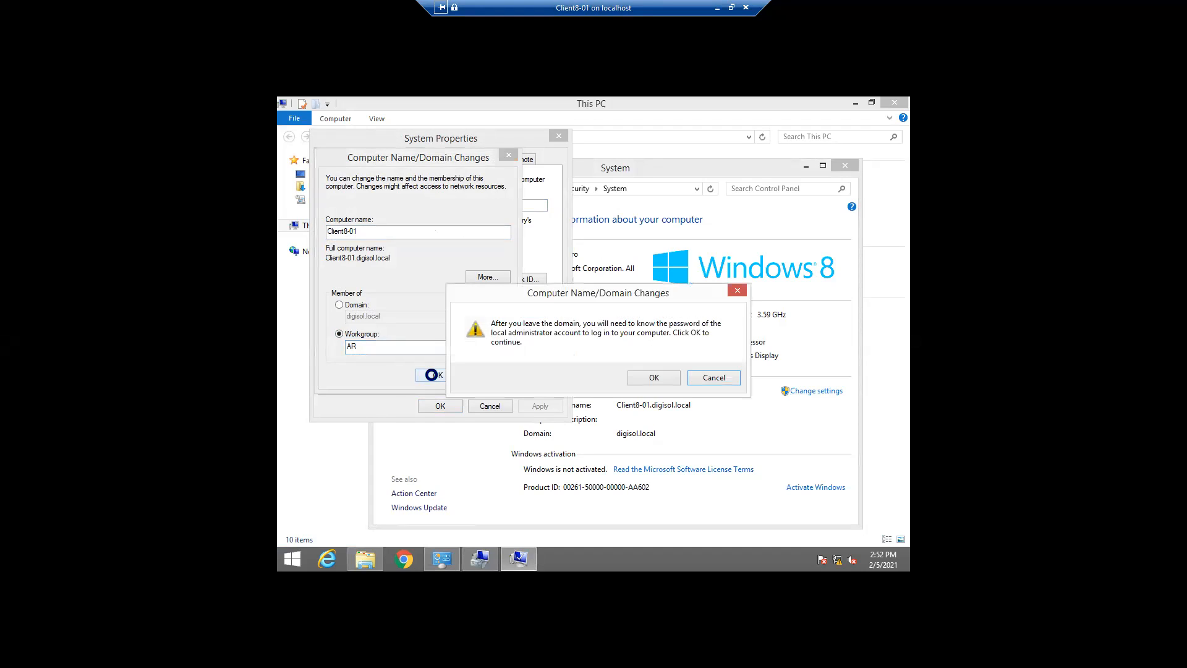
pyautogui.click(653, 377)
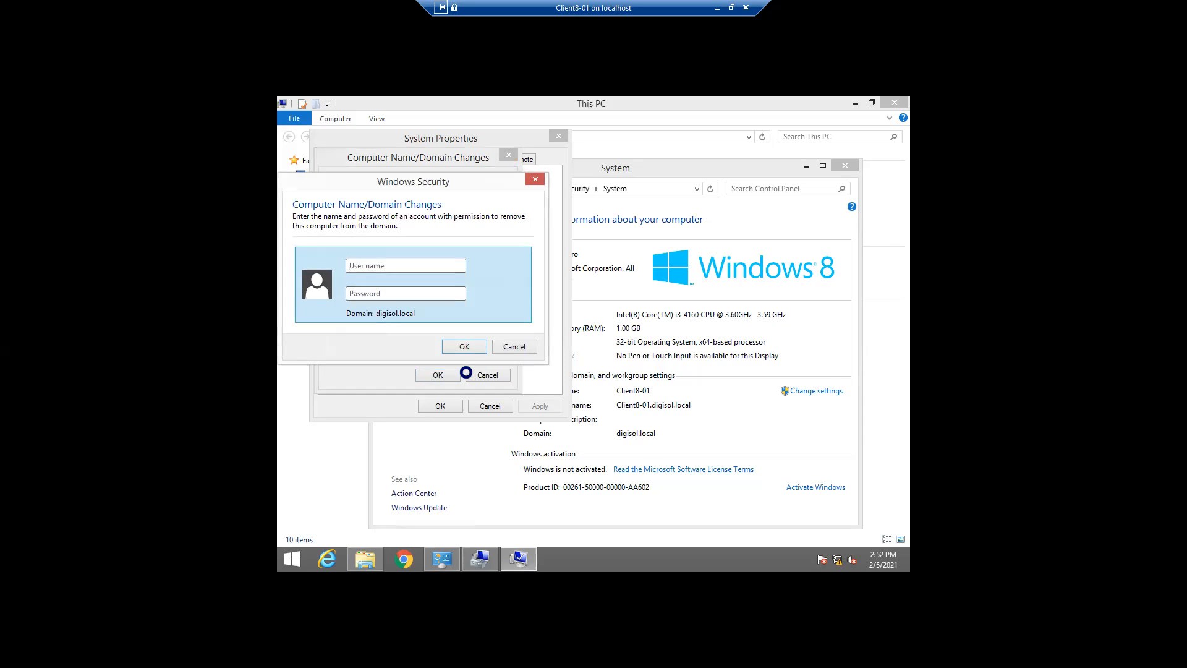
# Authorize leaving the domain with the administrator account and its password
pyautogui.write('administrator')
pyautogui.click(377, 296)
pyautogui.write('●●●●●●●●●●●')
pyautogui.click(449, 349)
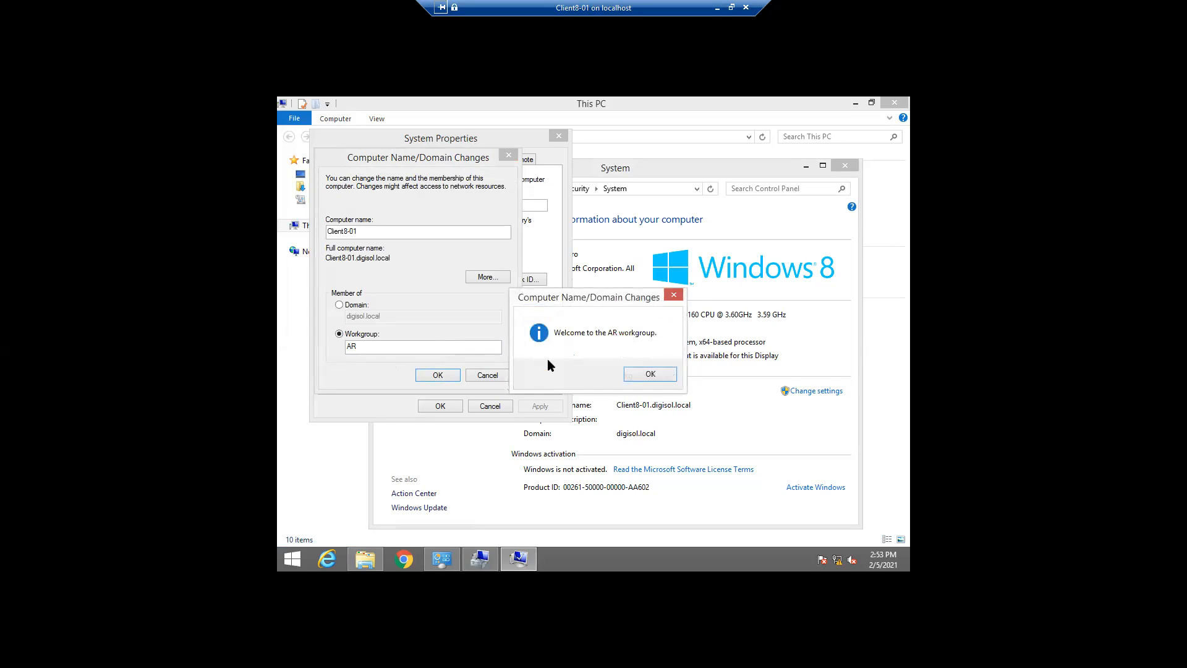
# Acknowledge the AR workgroup welcome and restart notices, close System Properties, and restart now
pyautogui.click(649, 375)
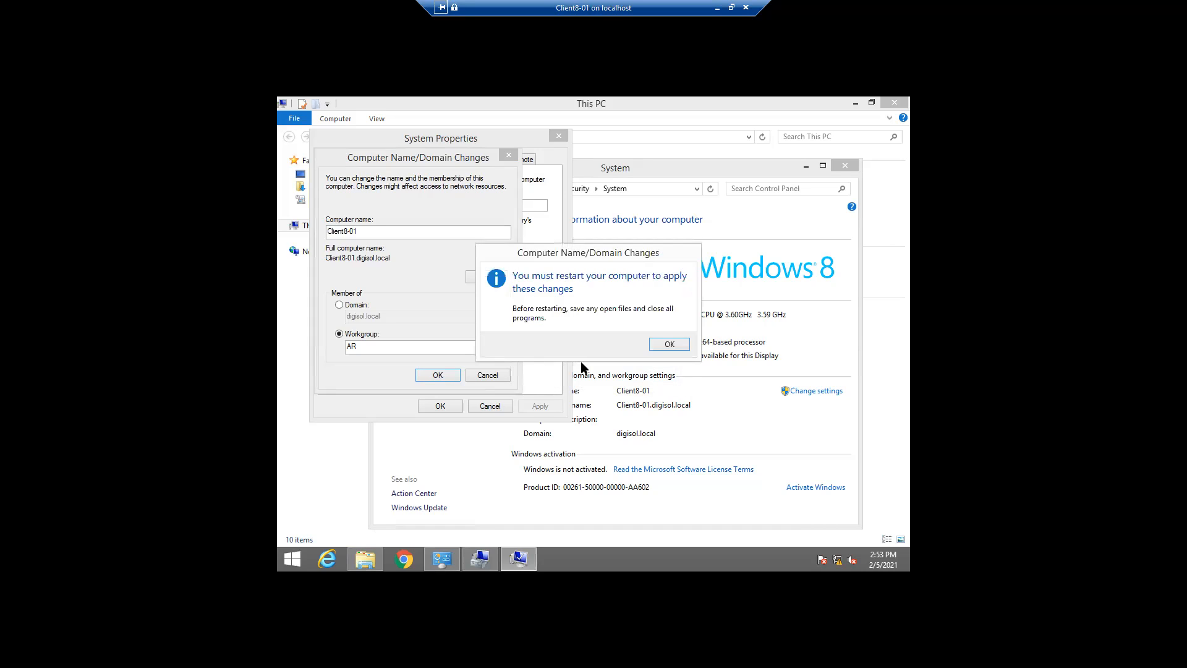
pyautogui.click(670, 343)
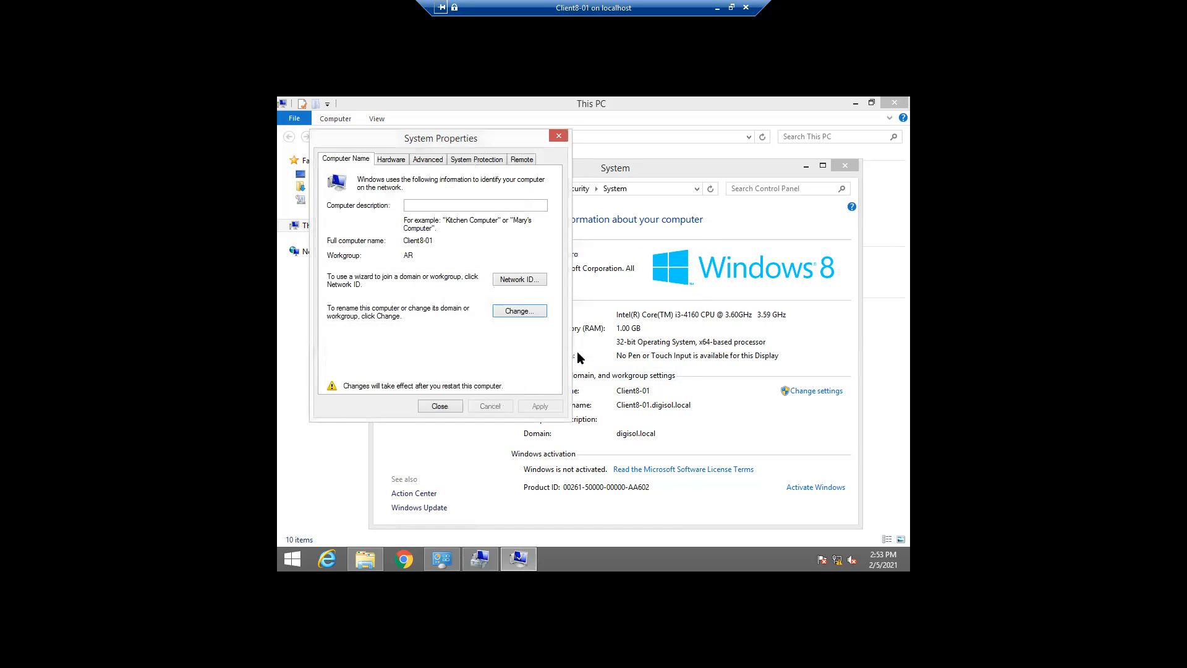
pyautogui.click(450, 407)
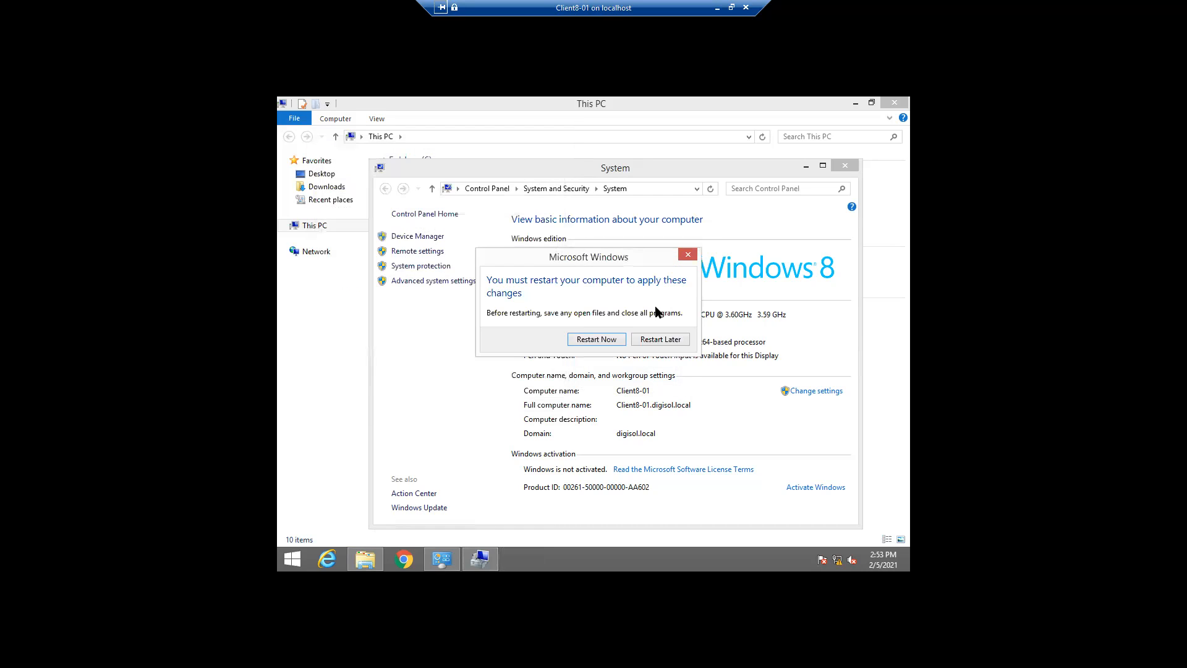
pyautogui.click(604, 341)
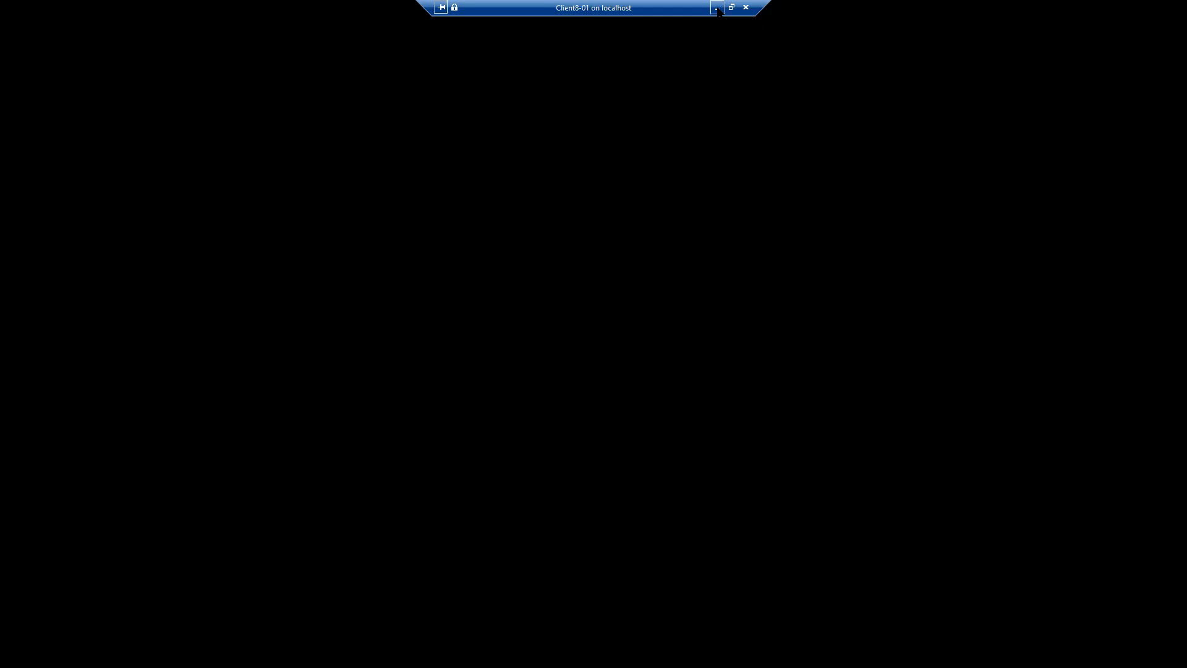
# Minimize the full-screen Client8-01 console to watch its restart in Hyper-V Manager
pyautogui.click(717, 9)
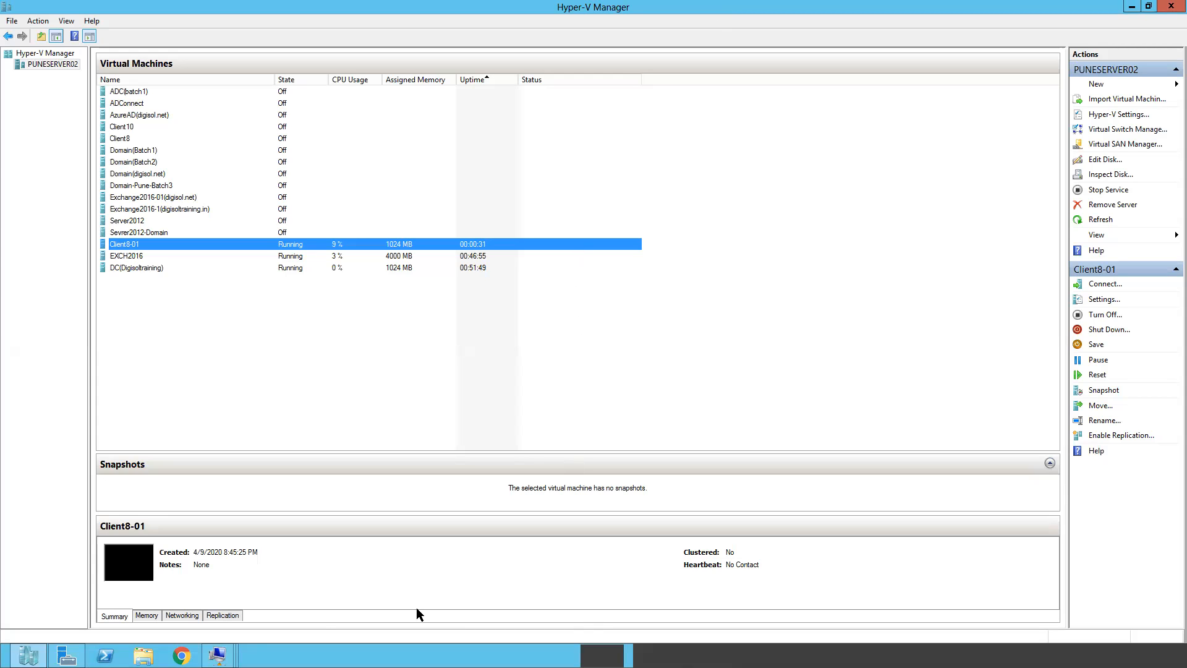
pyautogui.moveTo(219, 655)
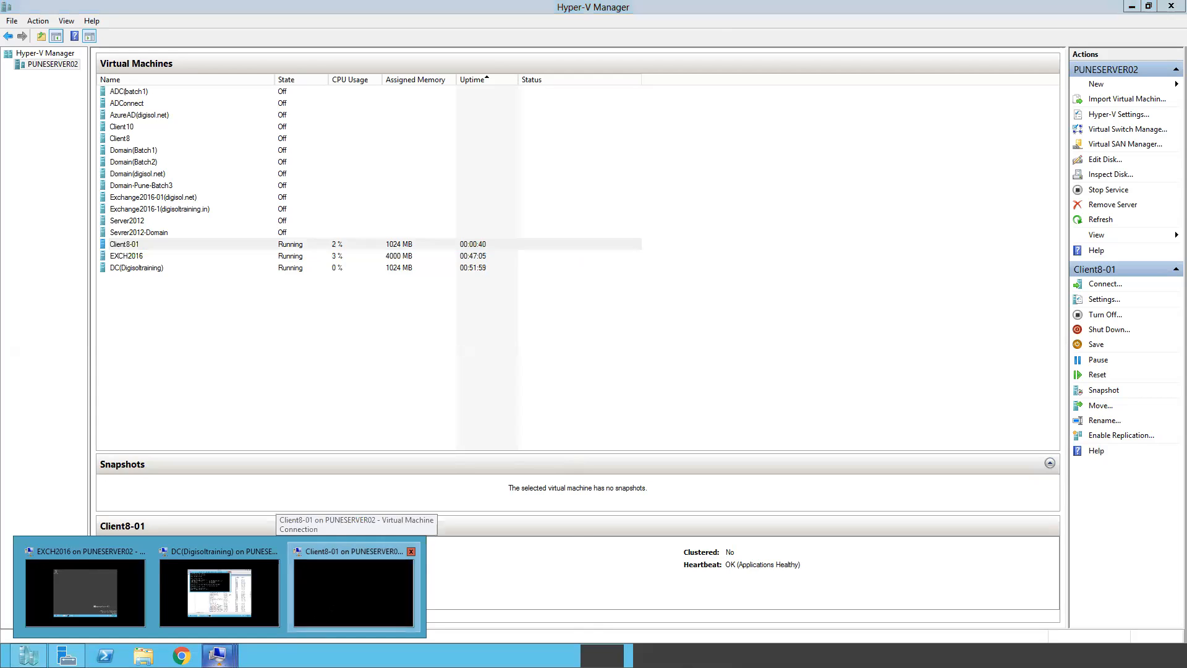
# Reopen the Client8-01 console and sign in as Admin via Ctrl+Alt+Delete and the password
pyautogui.click(353, 592)
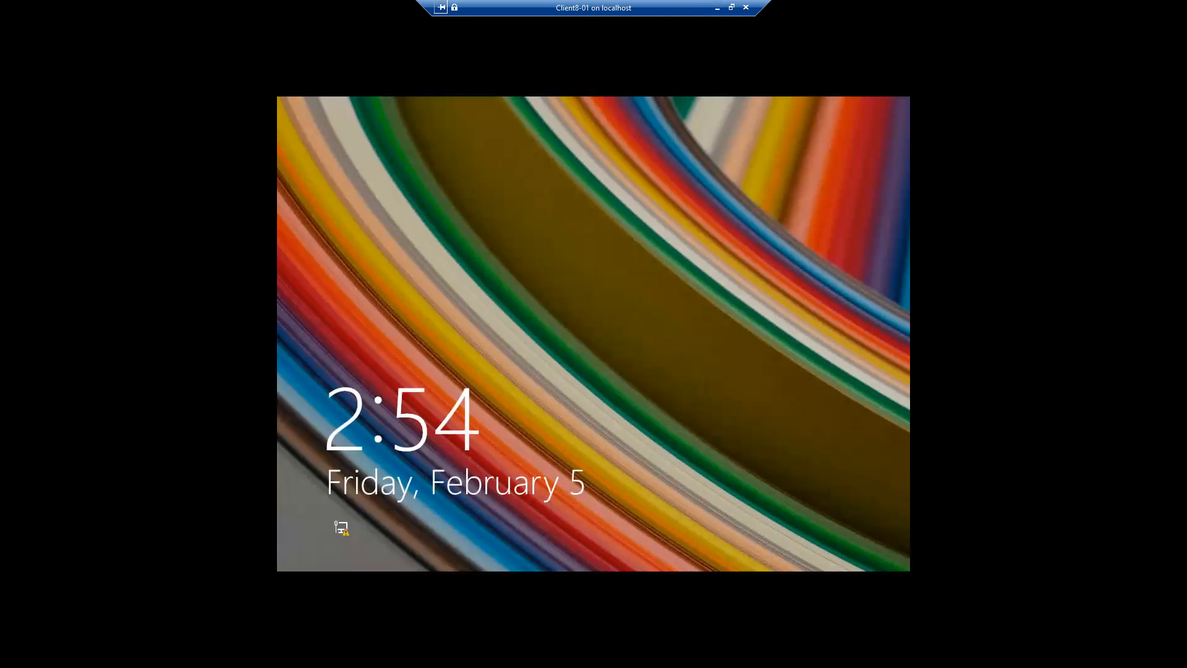
pyautogui.click(731, 7)
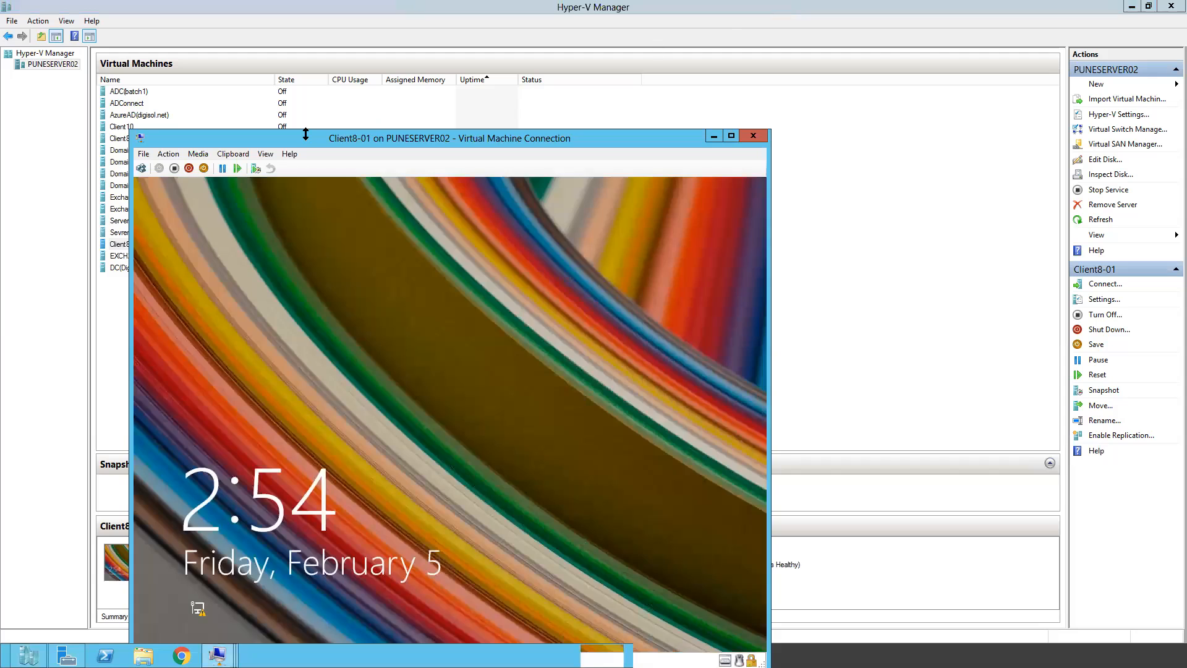
pyautogui.click(167, 154)
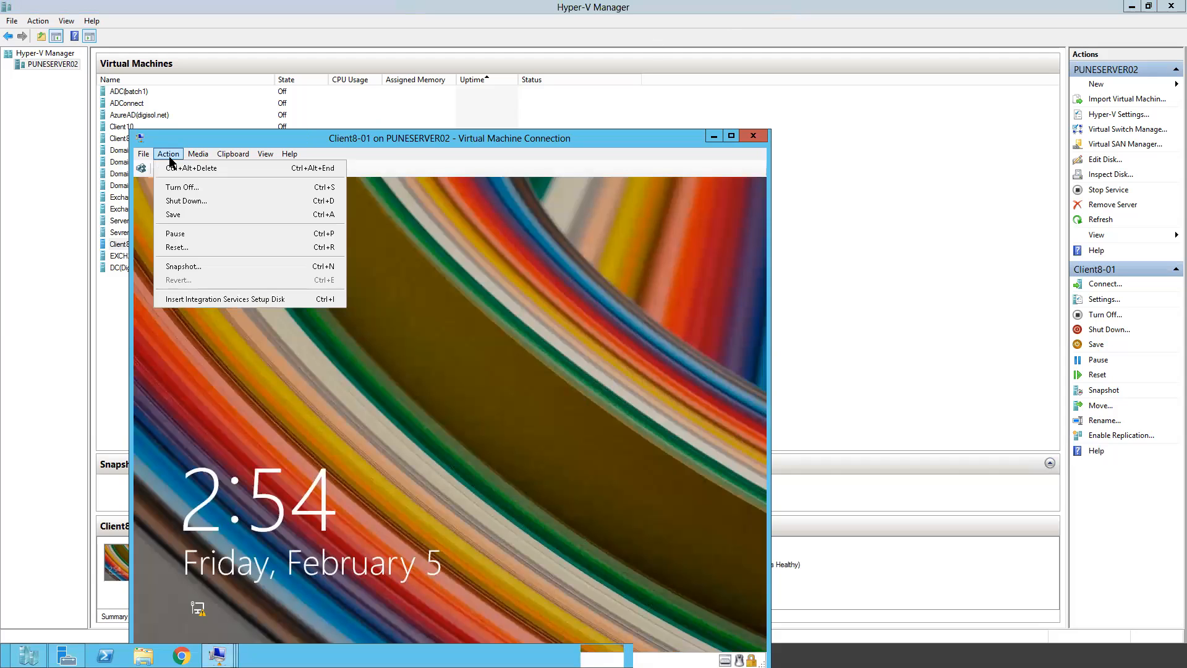
pyautogui.click(183, 168)
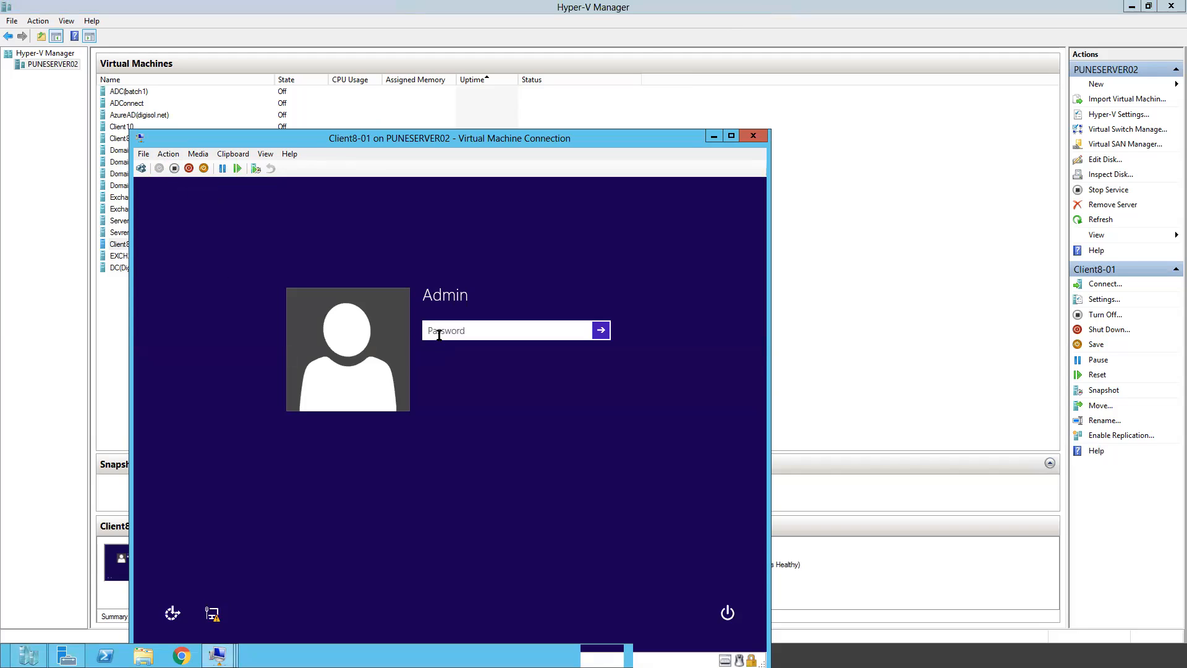
pyautogui.write('•••••••••••')
pyautogui.press('Return')
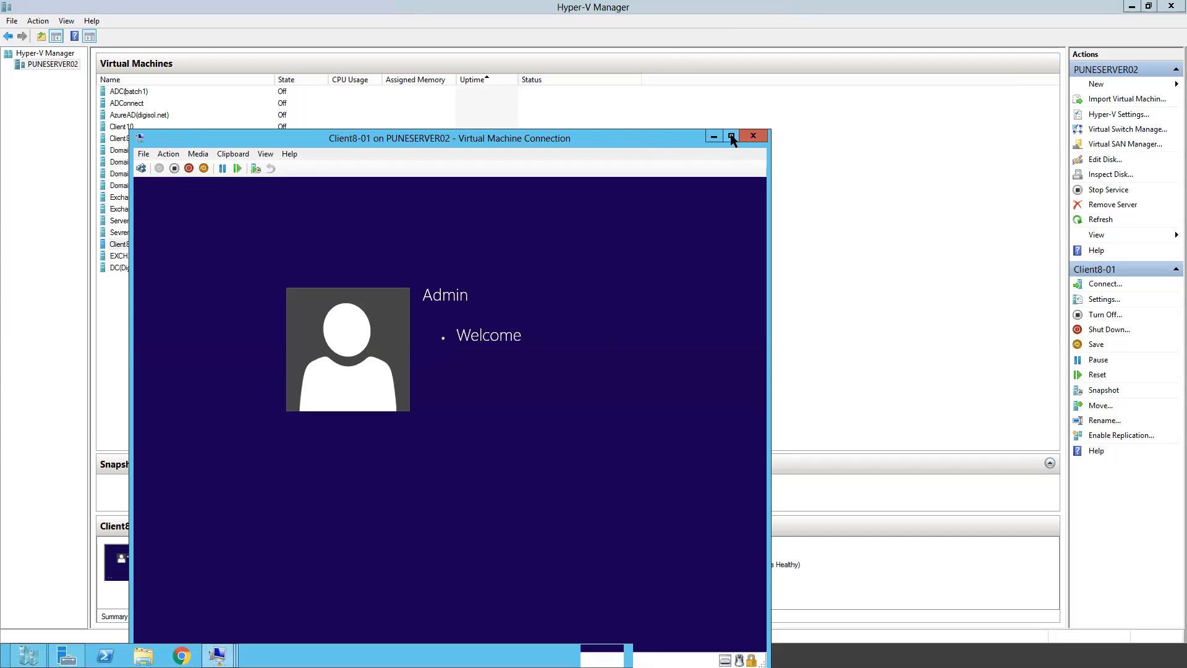
# Switch the console to full screen mode and go to the Windows desktop
pyautogui.click(268, 159)
pyautogui.click(287, 166)
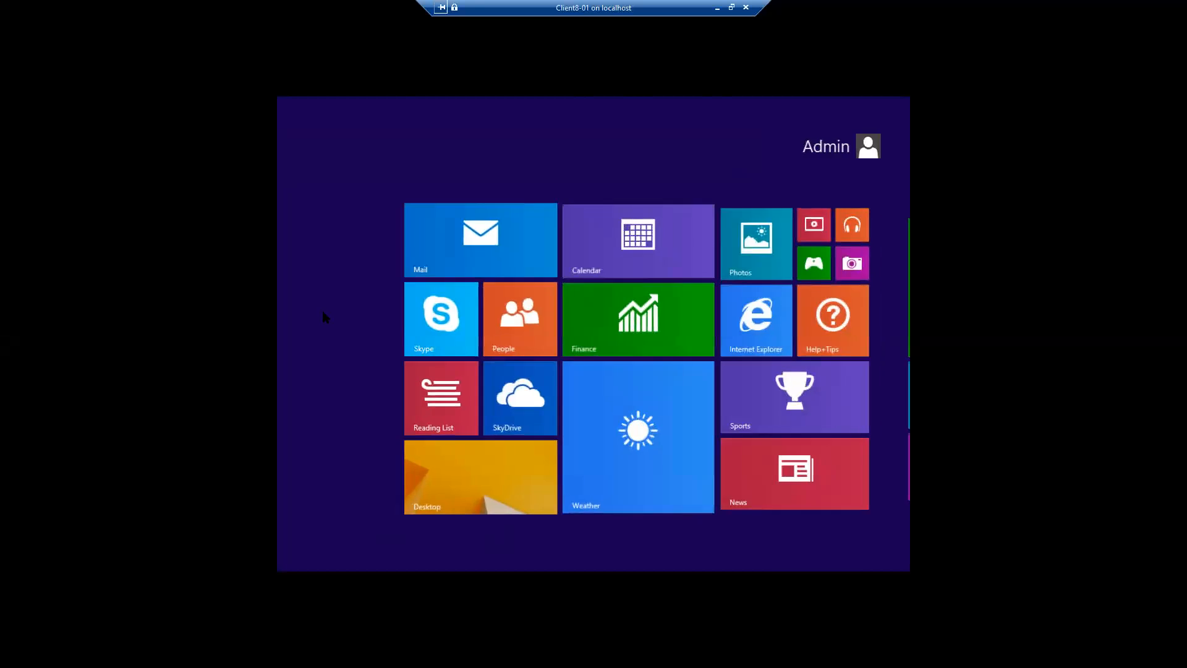
pyautogui.click(447, 468)
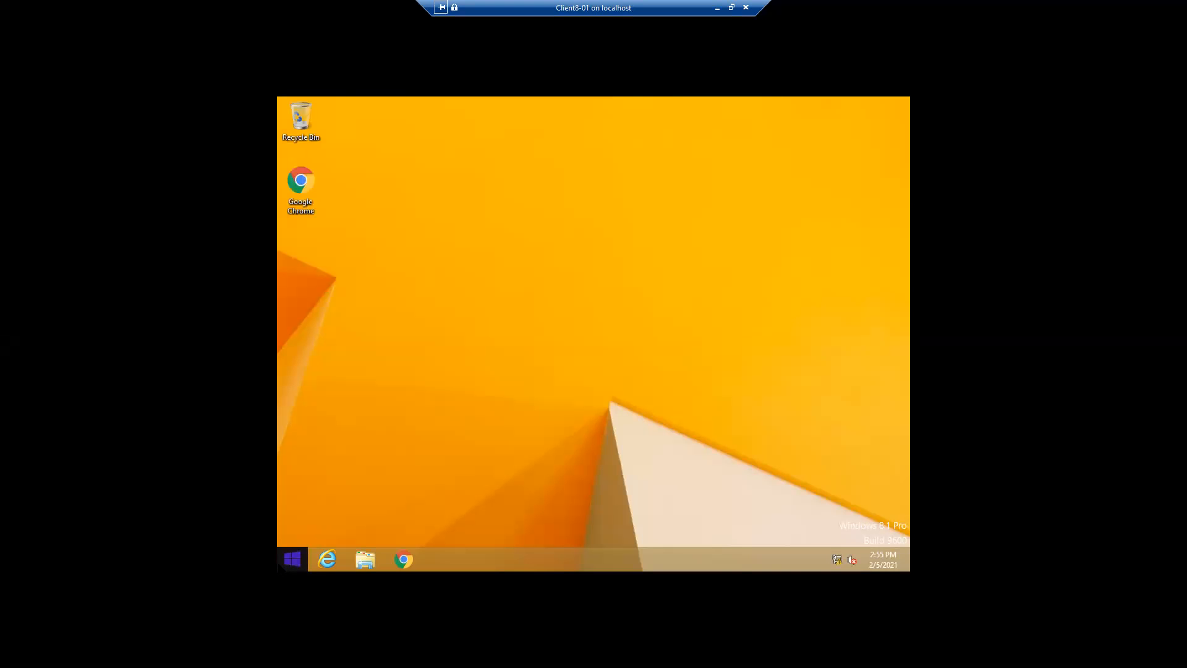
# Run ipconfig in Command Prompt to confirm IPv4 192.168.0.109, then launch Google Chrome
pyautogui.rightClick(293, 559)
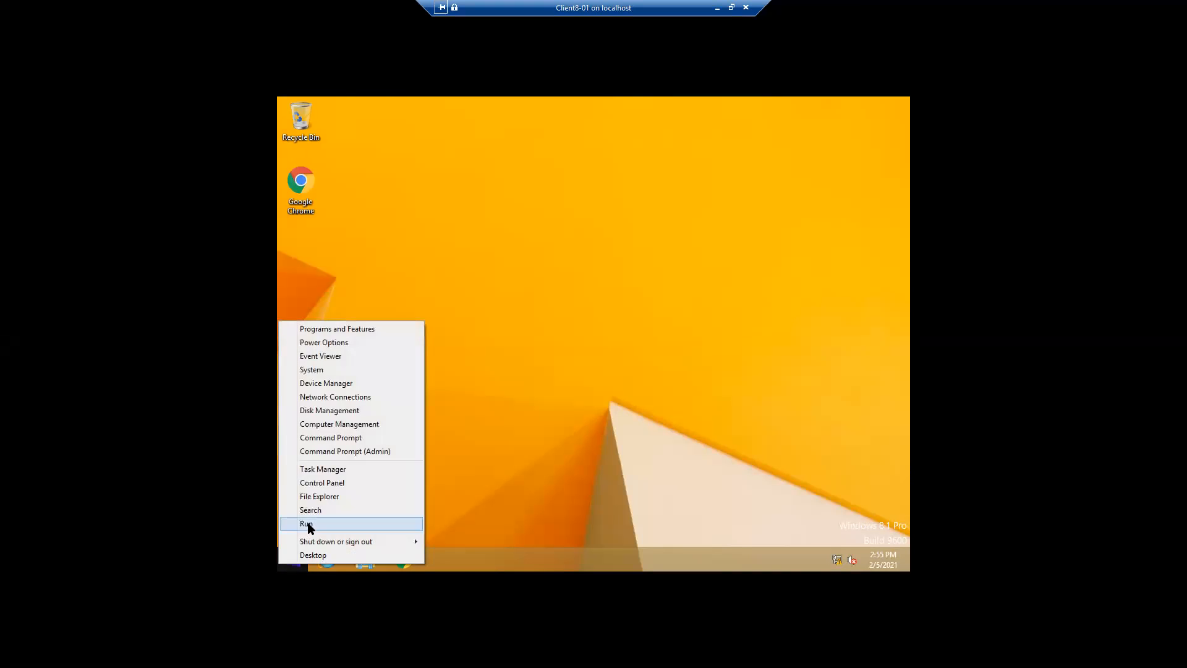
pyautogui.click(308, 525)
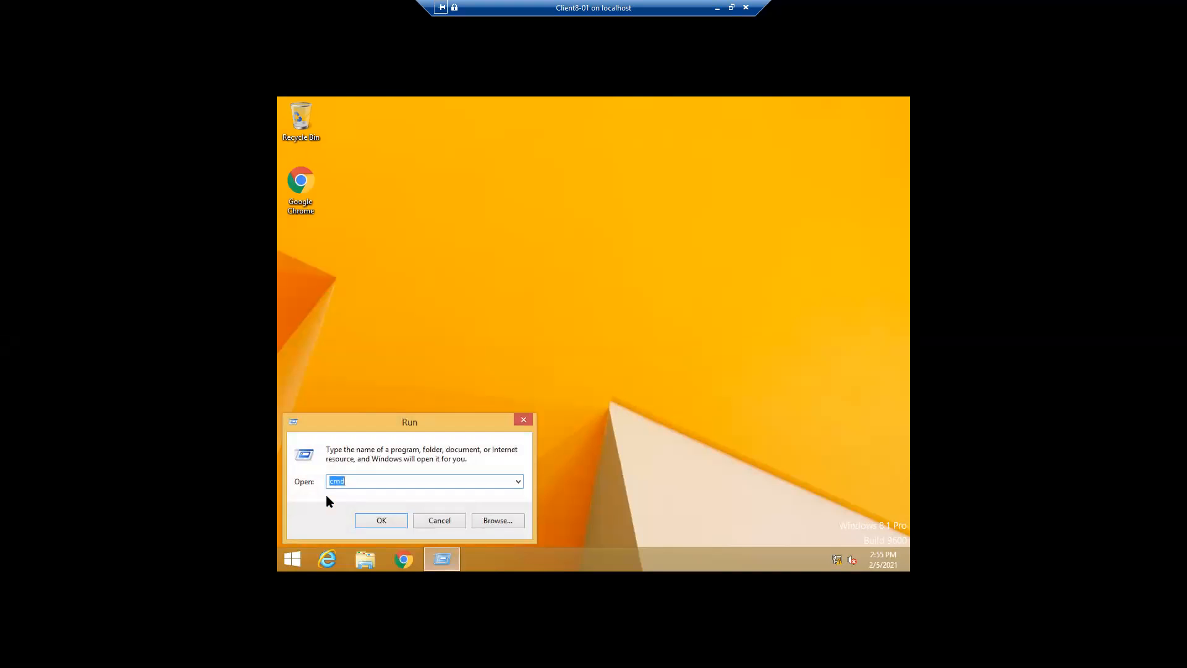
pyautogui.press('Return')
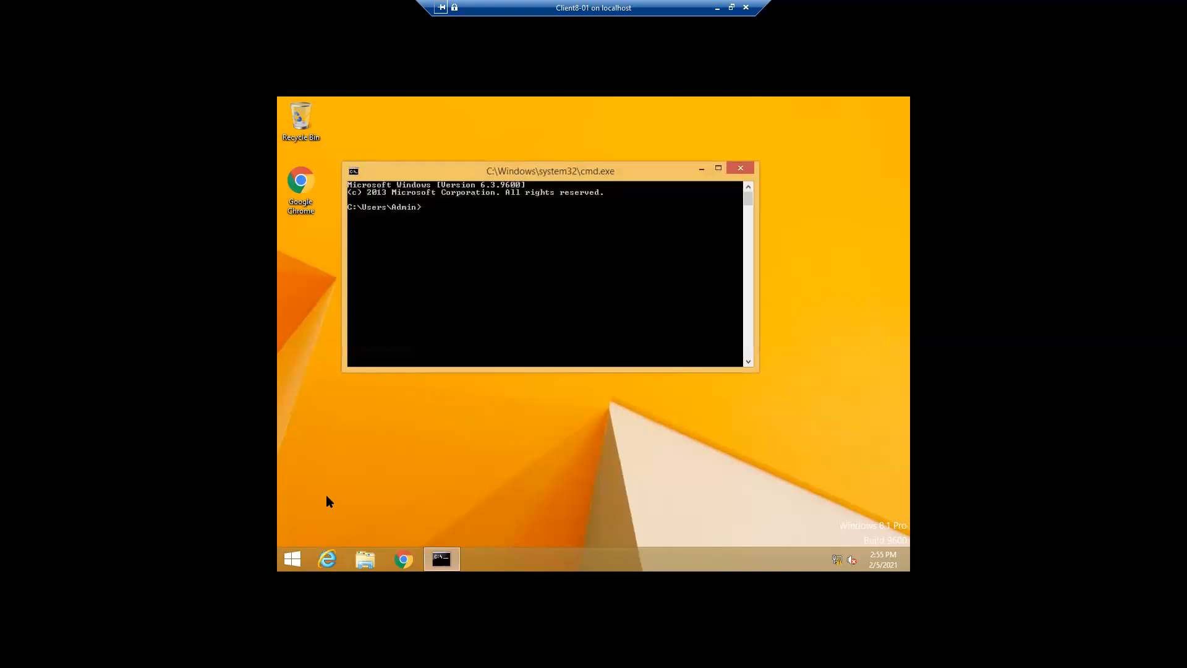
pyautogui.write('ipconfig')
pyautogui.press('Return')
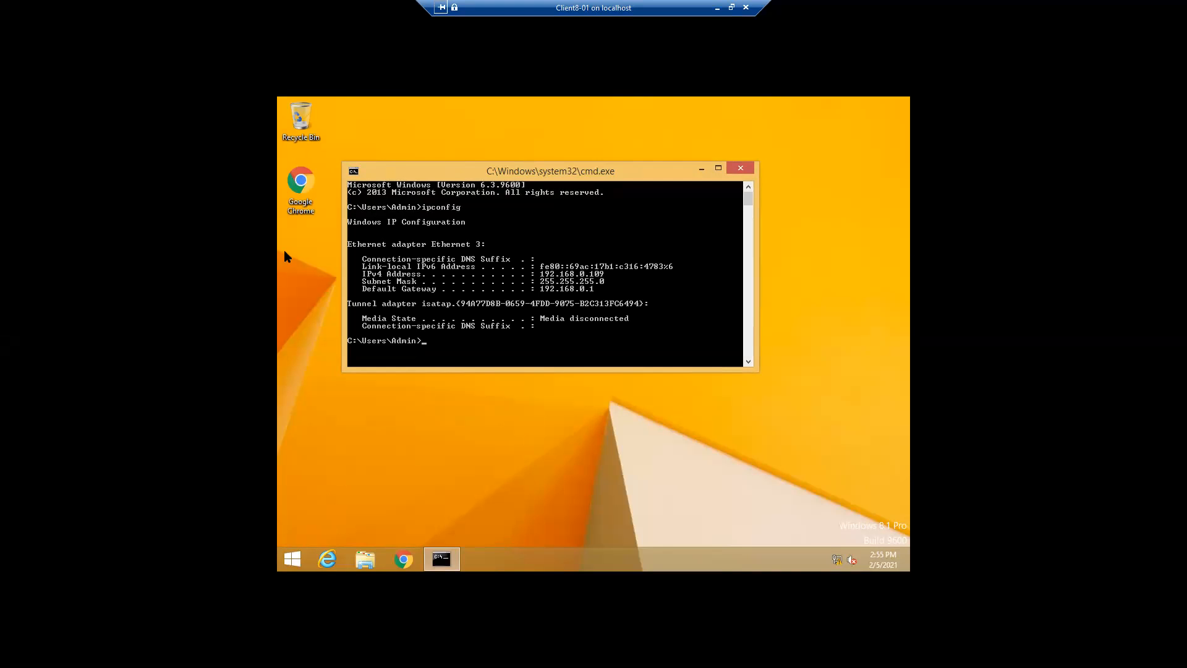
pyautogui.doubleClick(310, 182)
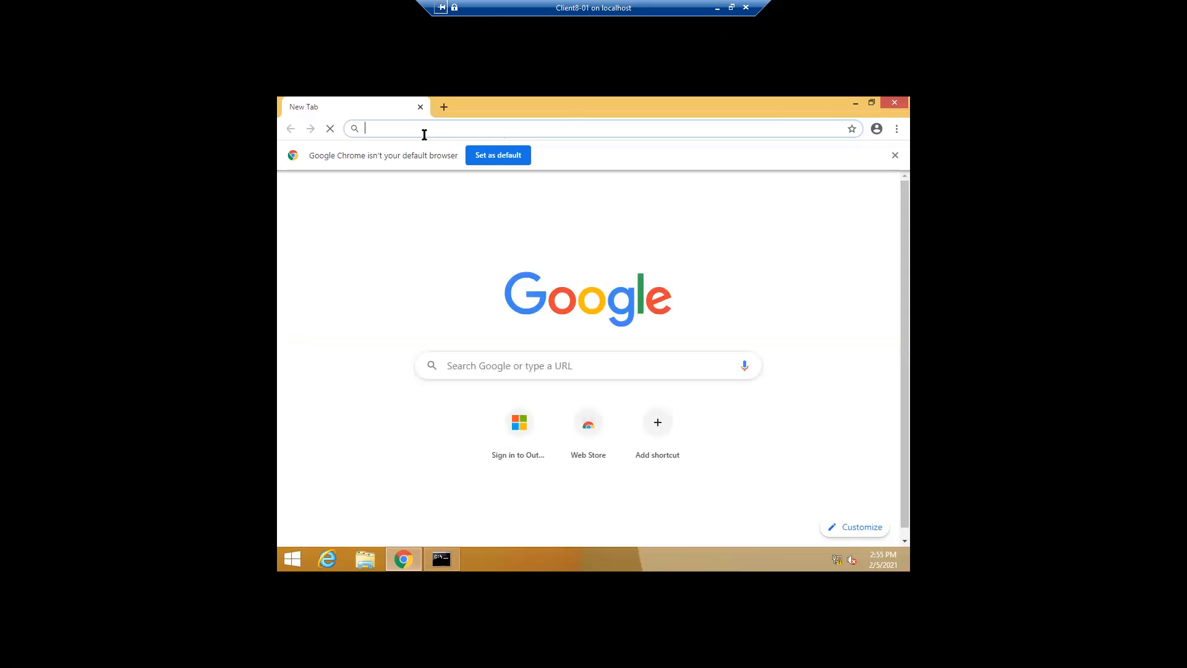
pyautogui.write('htt')
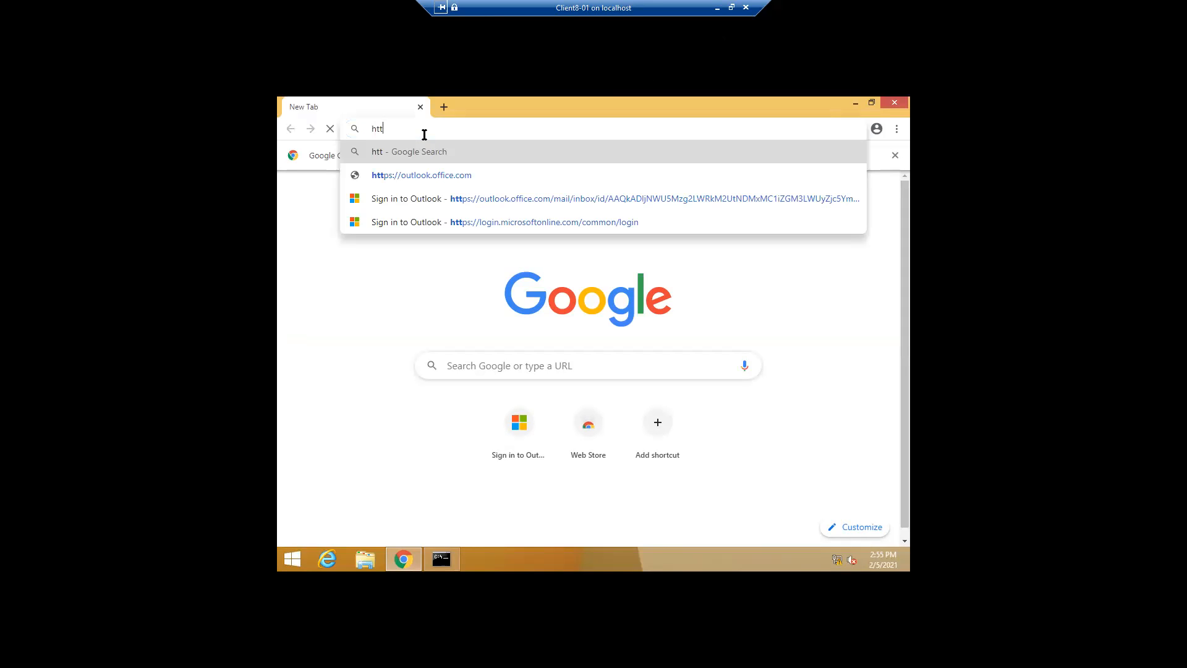
pyautogui.write('ps')
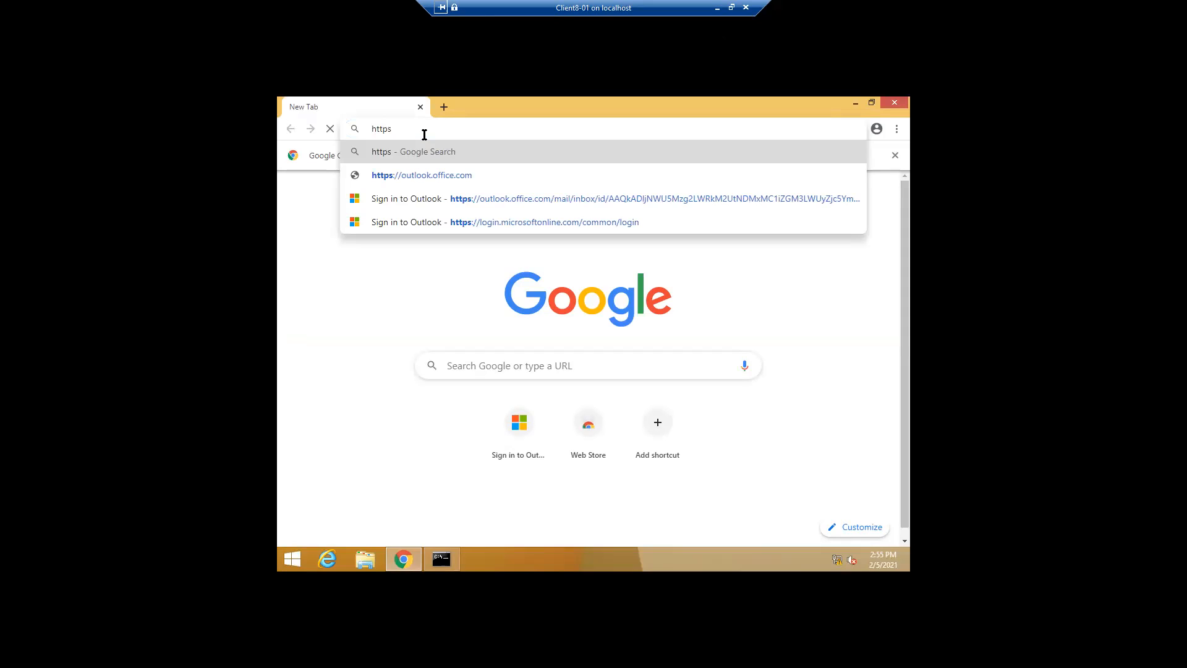
pyautogui.press('BackSpace')
pyautogui.write('://192.16')
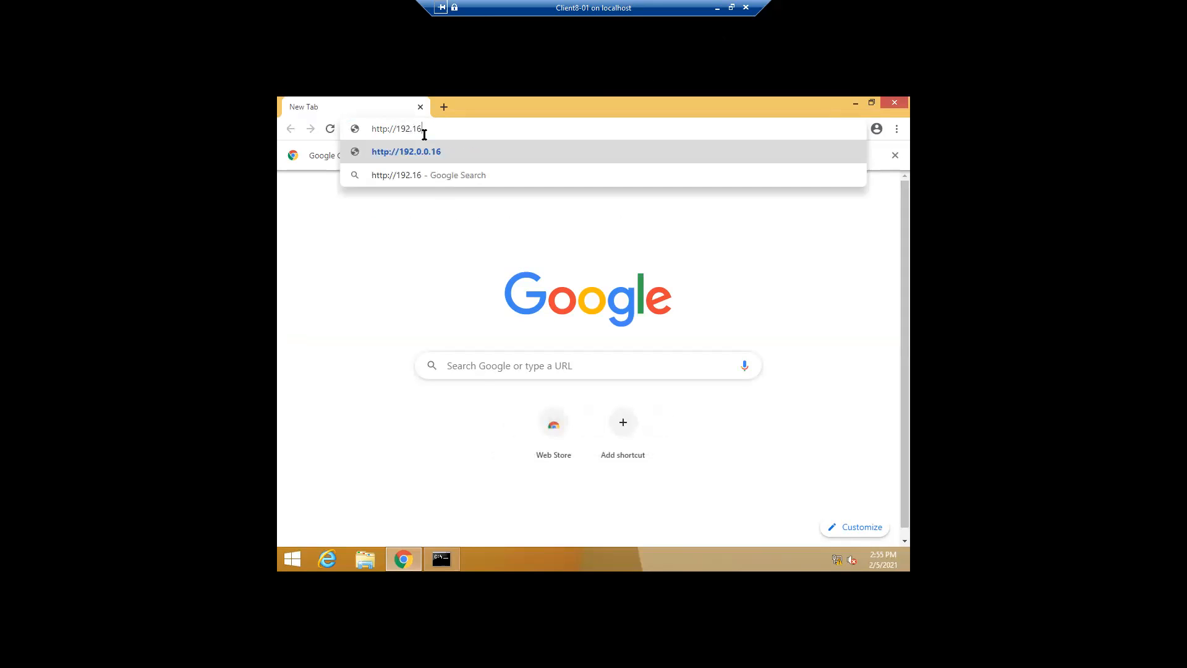
pyautogui.write('8.0.')
pyautogui.press('BackSpace')
pyautogui.write('108/ecp')
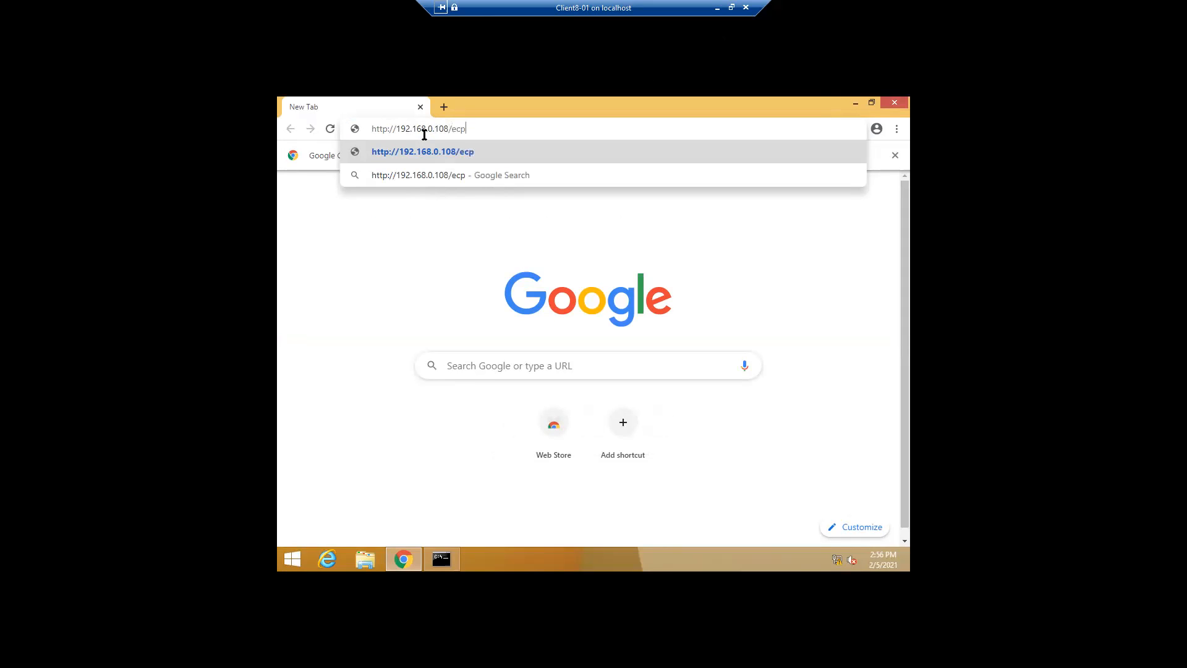
pyautogui.press('Return')
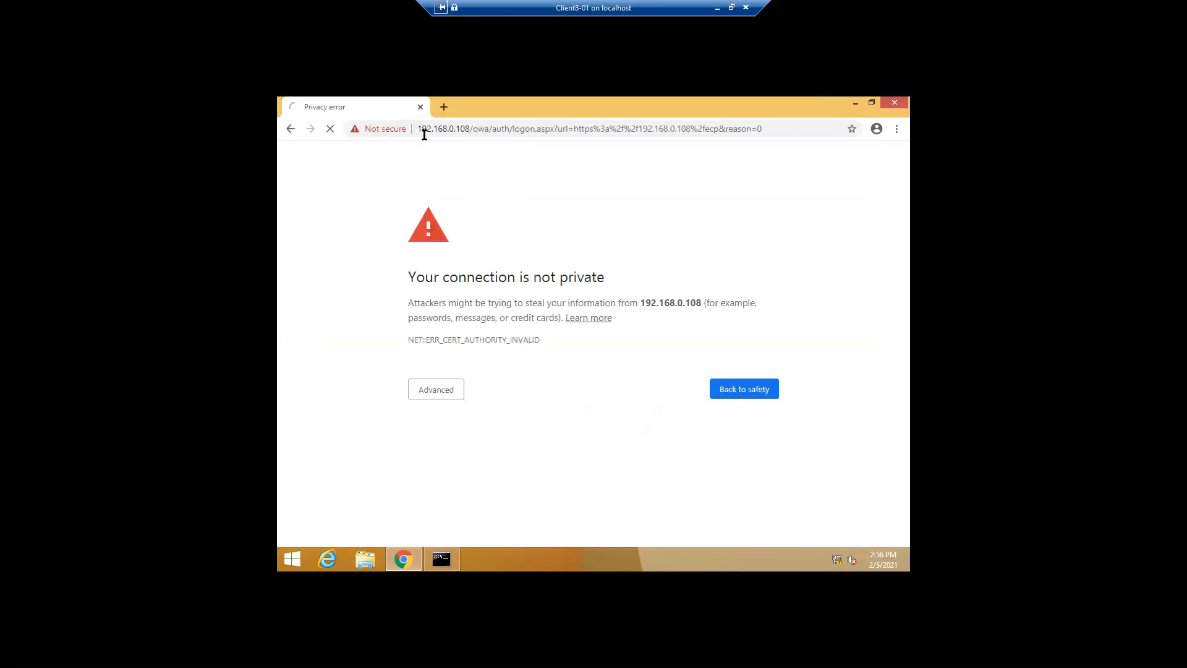
pyautogui.click(428, 397)
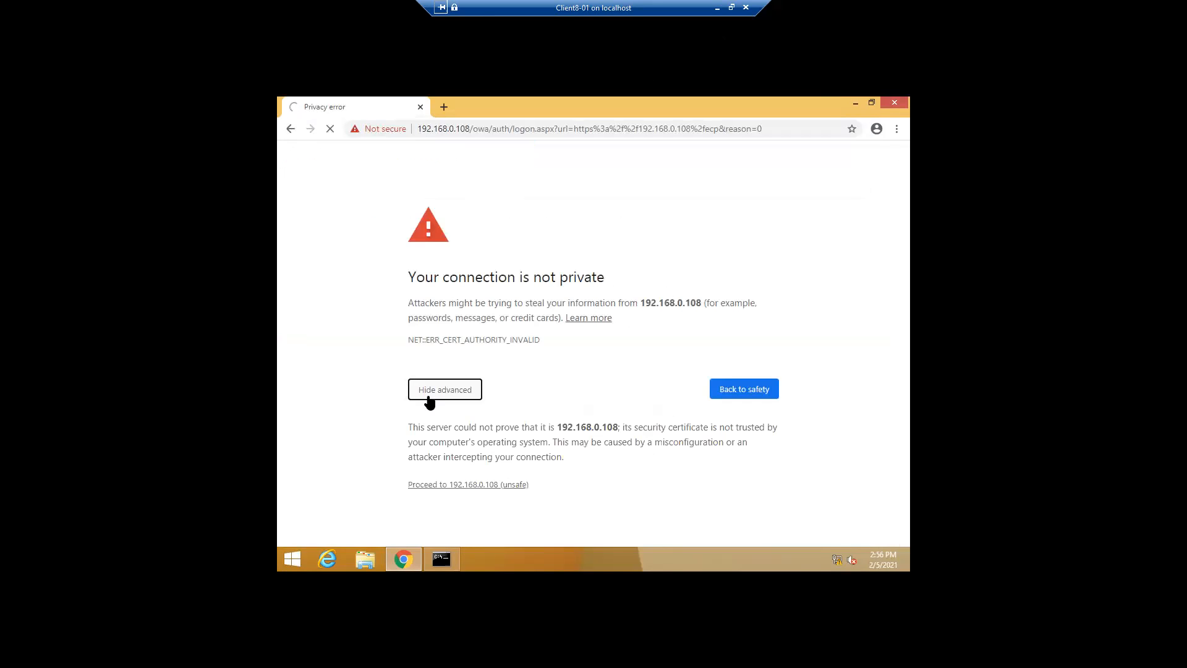
pyautogui.click(433, 485)
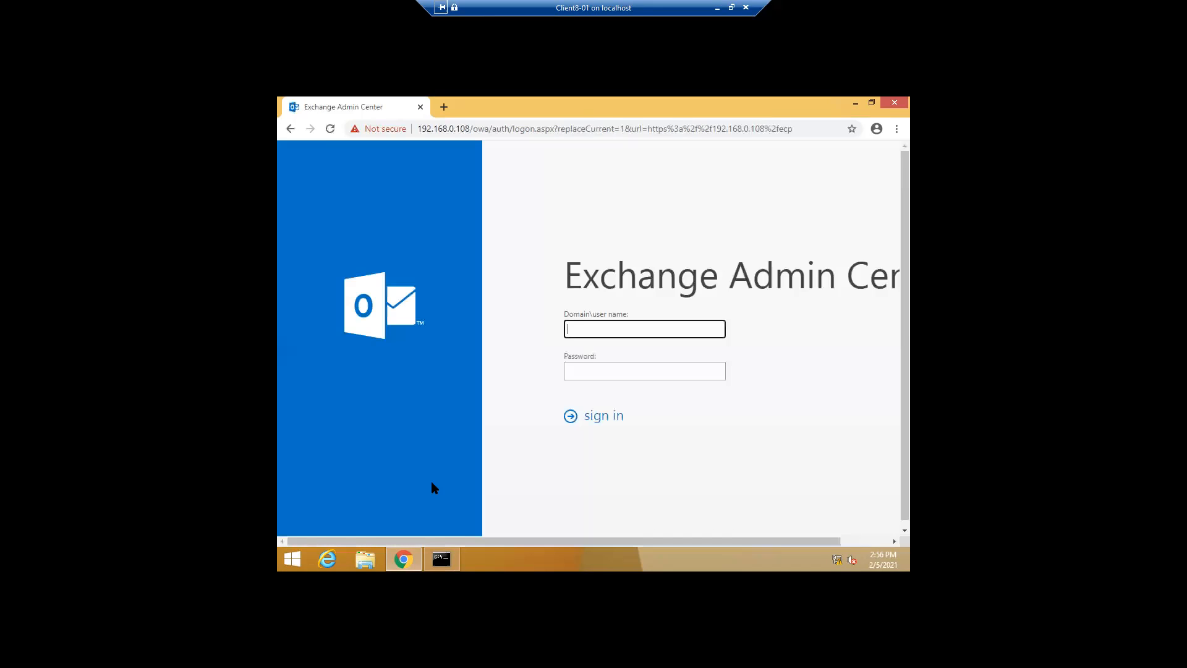
# Sign in with the domain exchangeadmin account and password, which returns HTTP ERROR 500
pyautogui.write('digisol')
pyautogui.write('trinin')
pyautogui.write('.in')
pyautogui.press('BackSpace')
pyautogui.press('BackSpace')
pyautogui.press('BackSpace')
pyautogui.press('BackSpace')
pyautogui.press('BackSpace')
pyautogui.press('BackSpace')
pyautogui.write('aining')
pyautogui.write('\\exchangeadmin')
pyautogui.press('Tab')
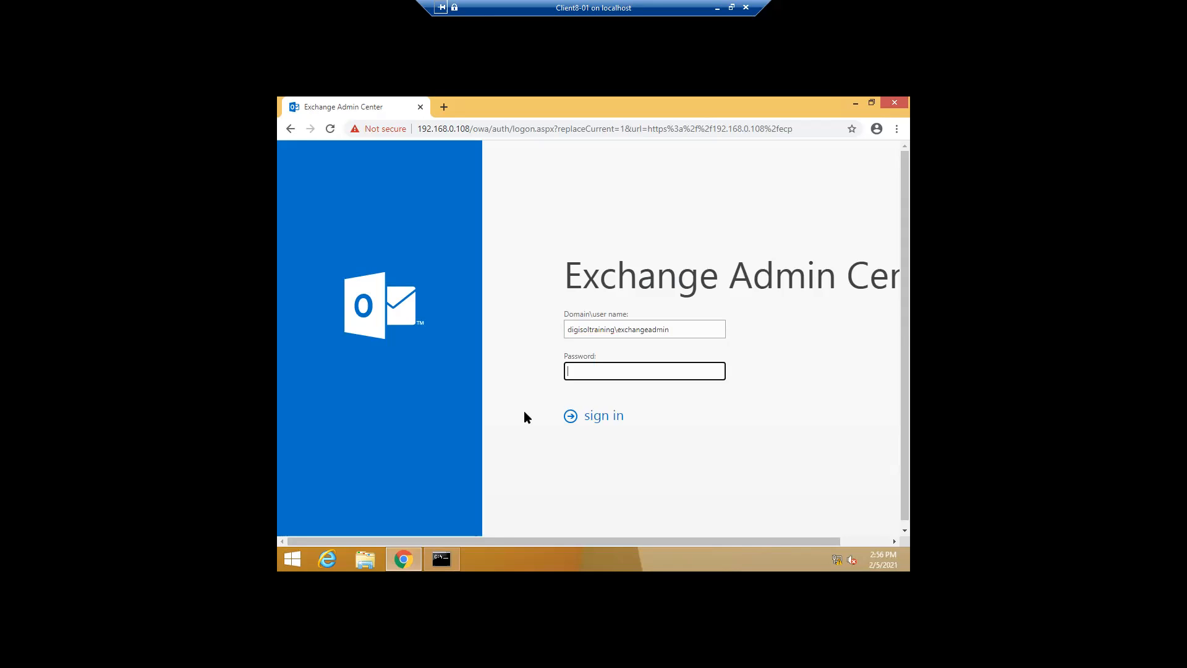
pyautogui.write('•••••••••••')
pyautogui.click(589, 420)
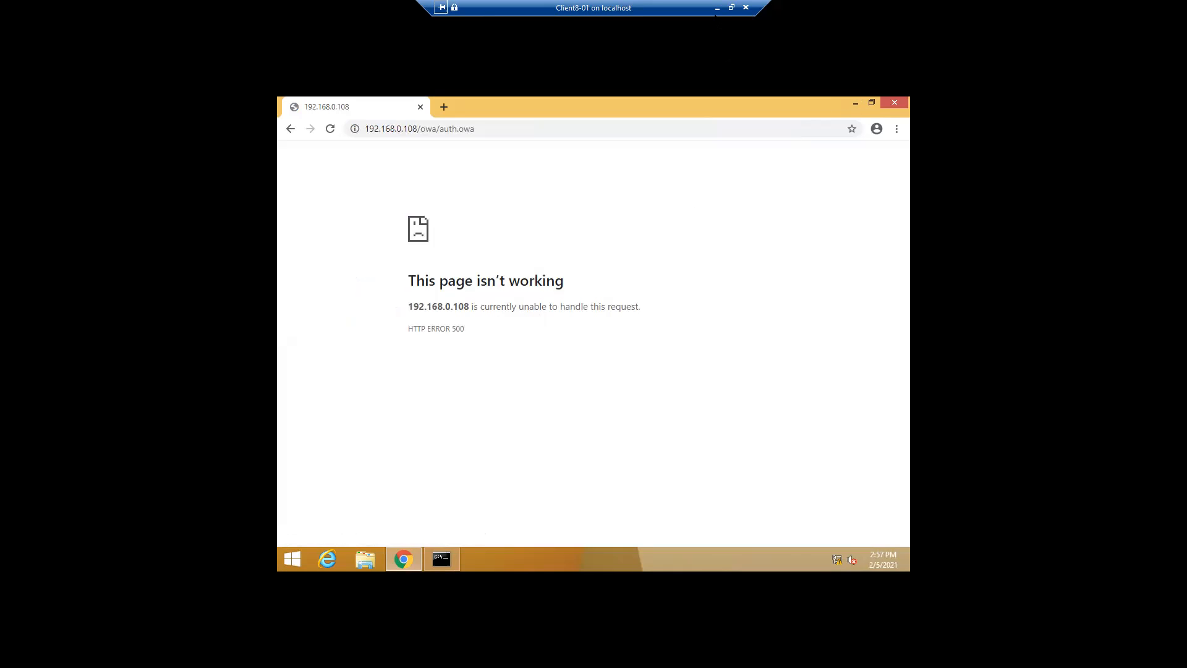
# Minimize the Client8-01 console and the remote session to bring Hyper-V Manager back
pyautogui.click(717, 8)
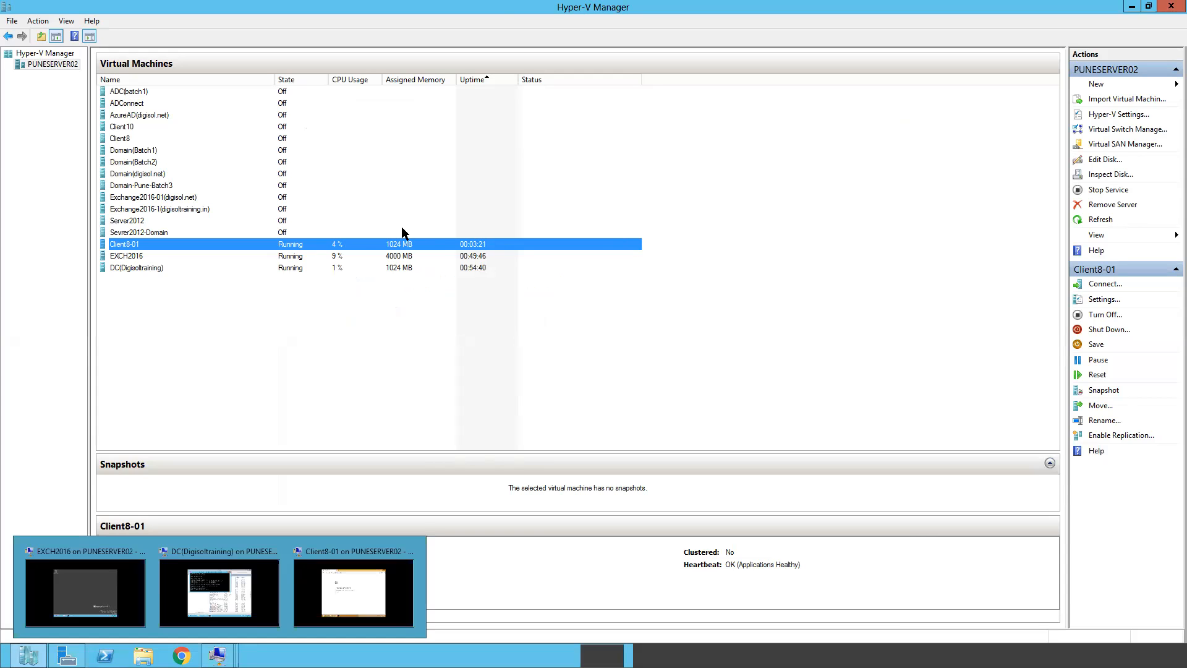
pyautogui.moveTo(498, 5)
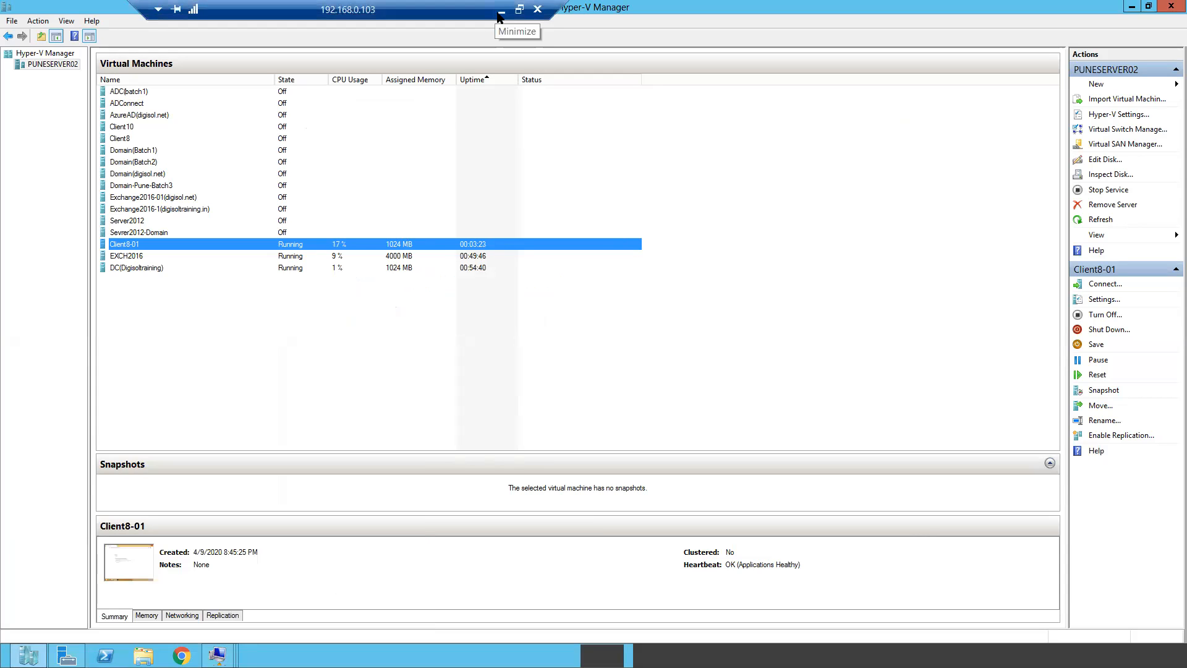
pyautogui.click(498, 13)
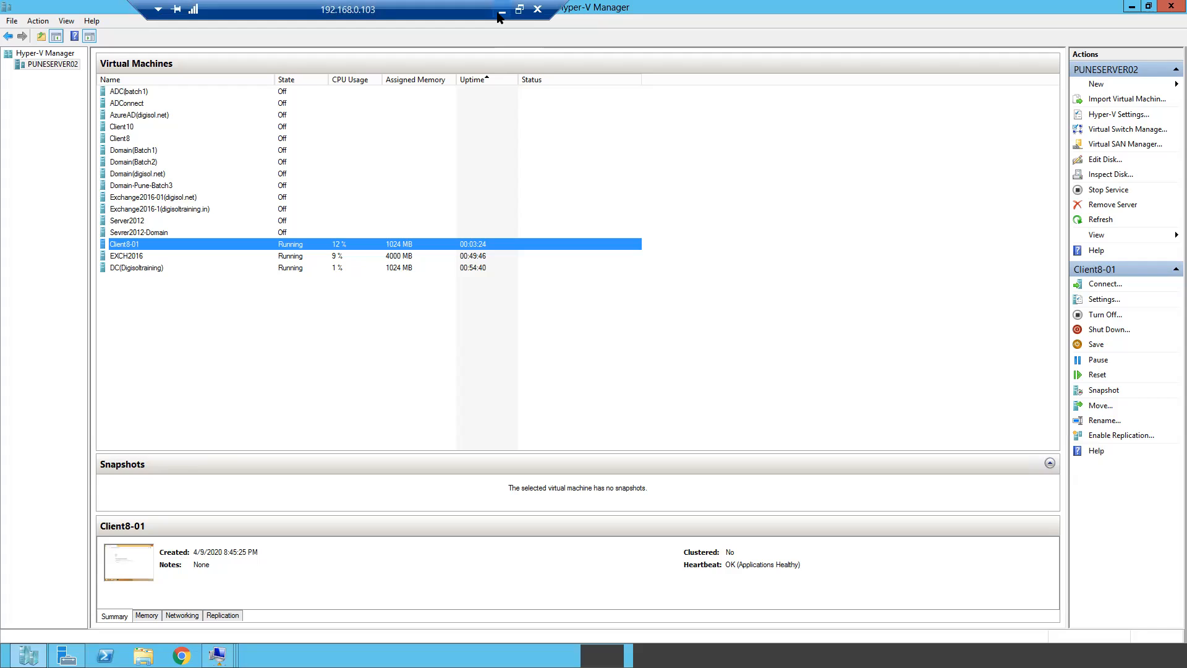